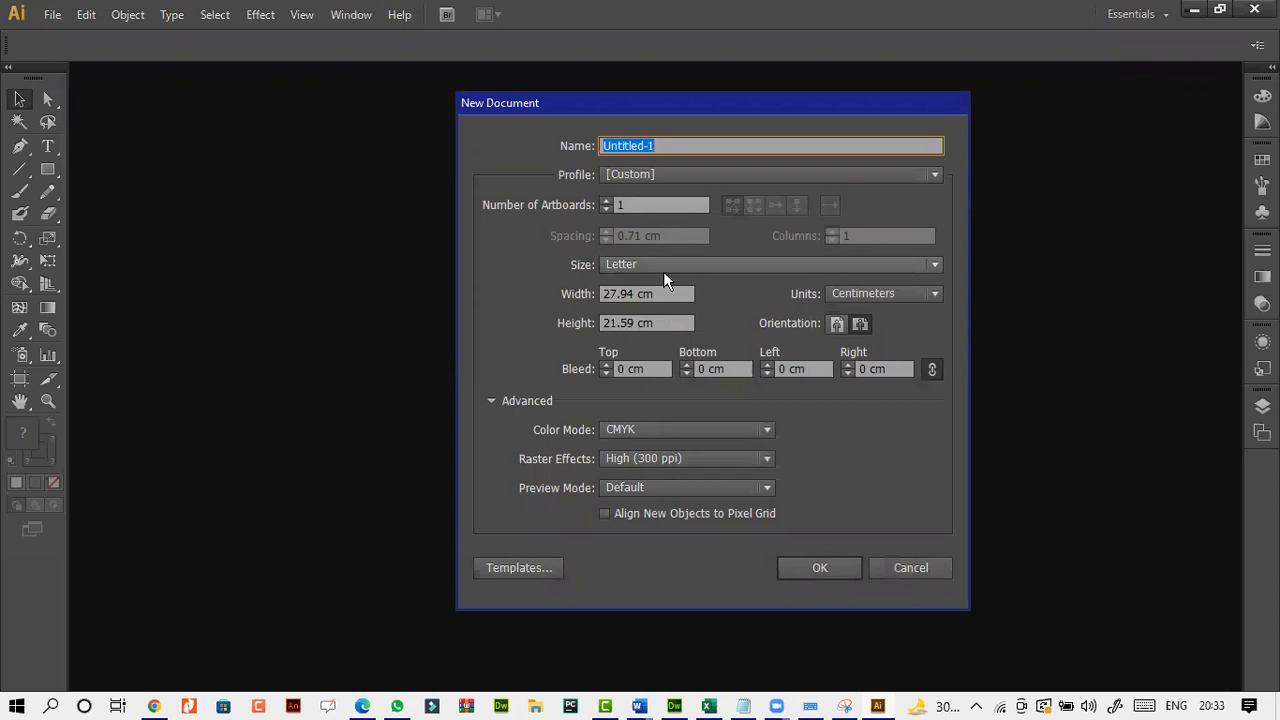
Create a new landscape Letter document, 27.94 by 21.59 cm, with centimeters as the units.
{"action": "left_click", "coordinate": [860, 292]}
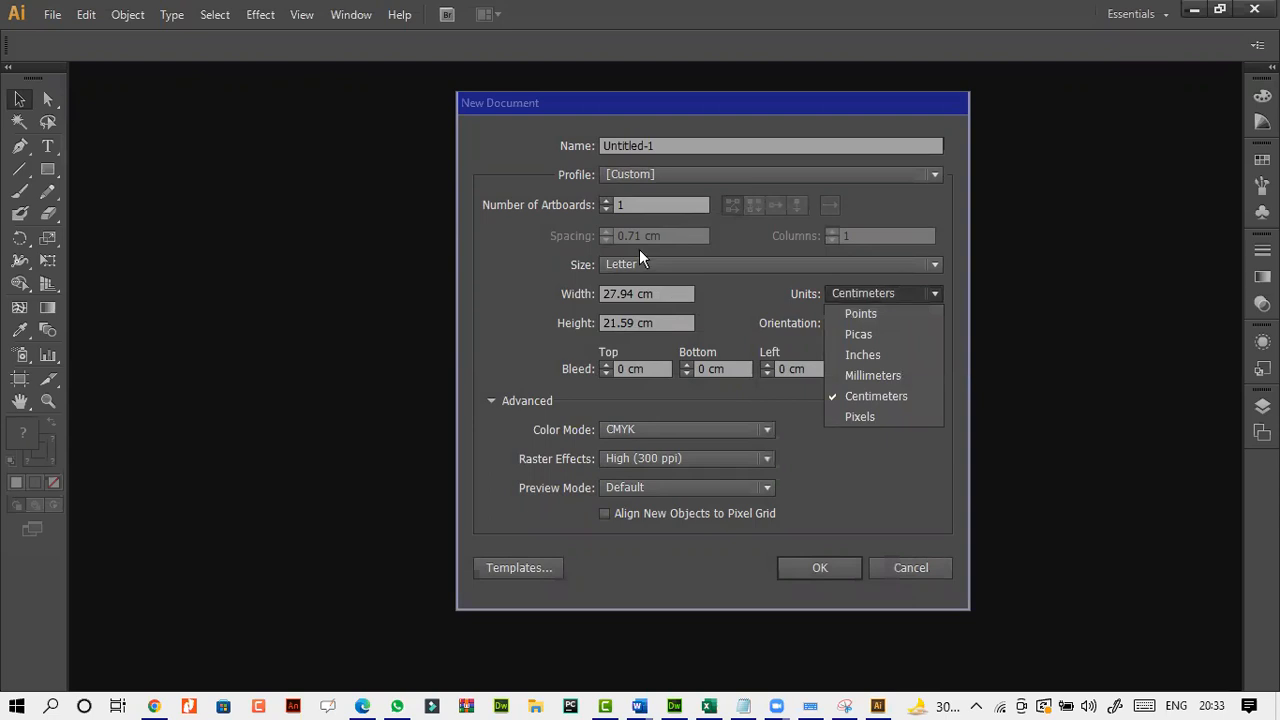
{"action": "left_click", "coordinate": [822, 567]}
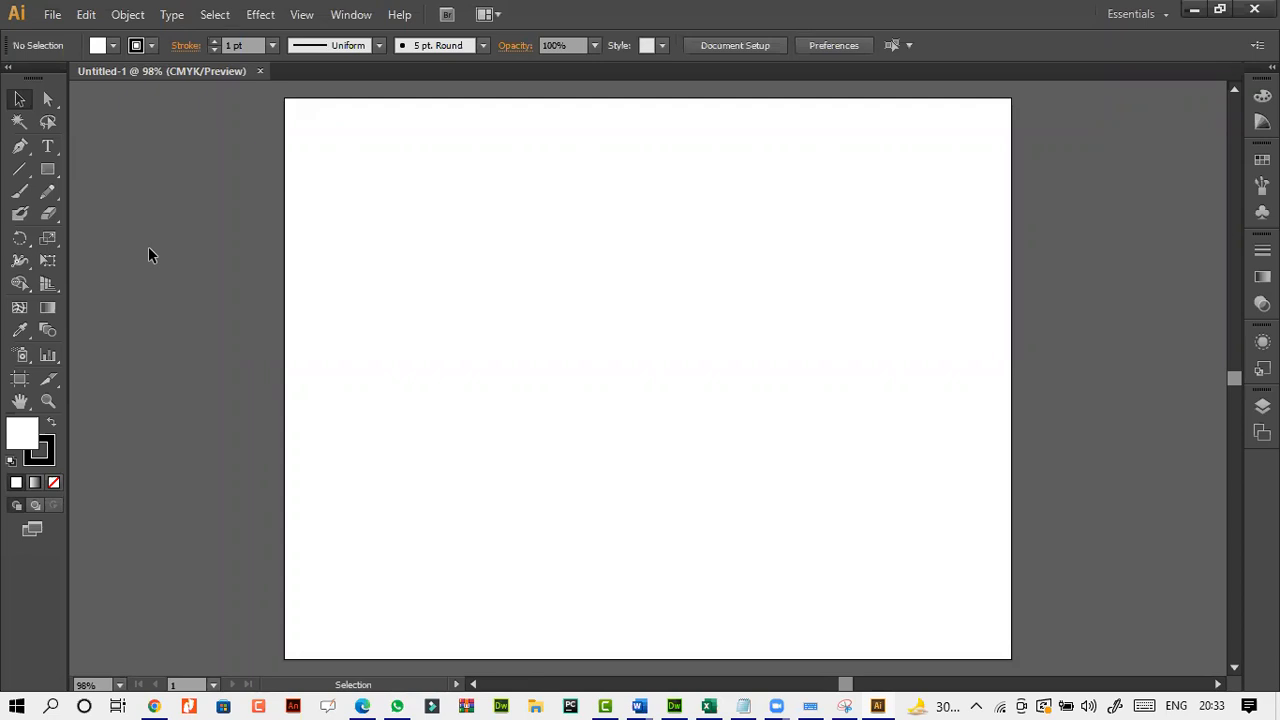
Draw a rectangle about 15.7 by 10.2 cm in the middle of the artboard and fill it with yellow.
{"action": "left_click", "coordinate": [47, 172]}
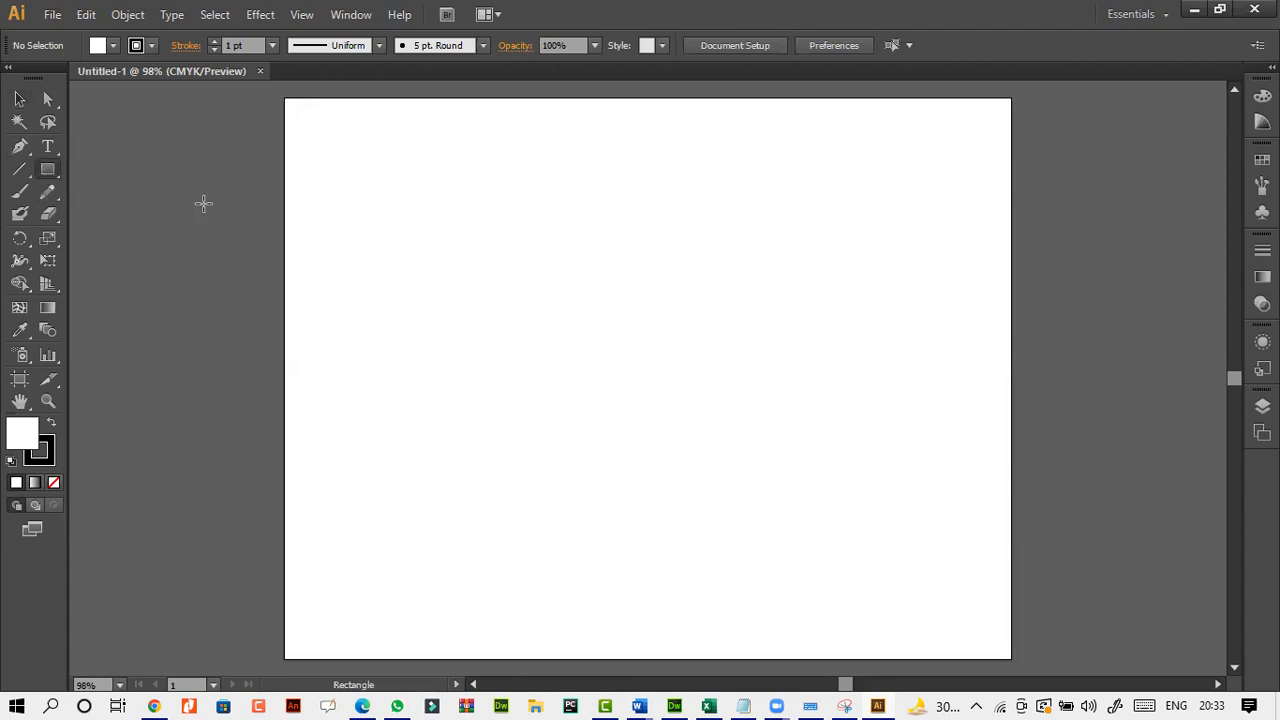
{"action": "left_click_drag", "start_coordinate": [446, 211], "coordinate": [854, 475]}
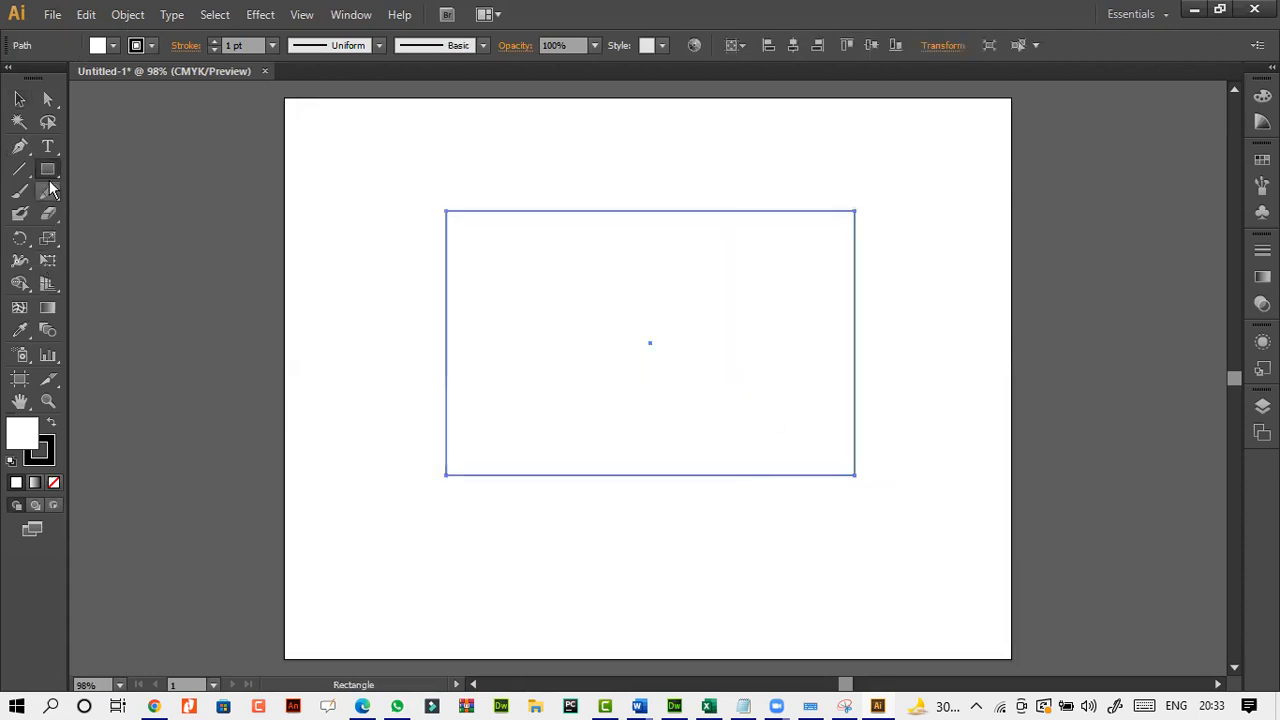
{"action": "left_click", "coordinate": [112, 48]}
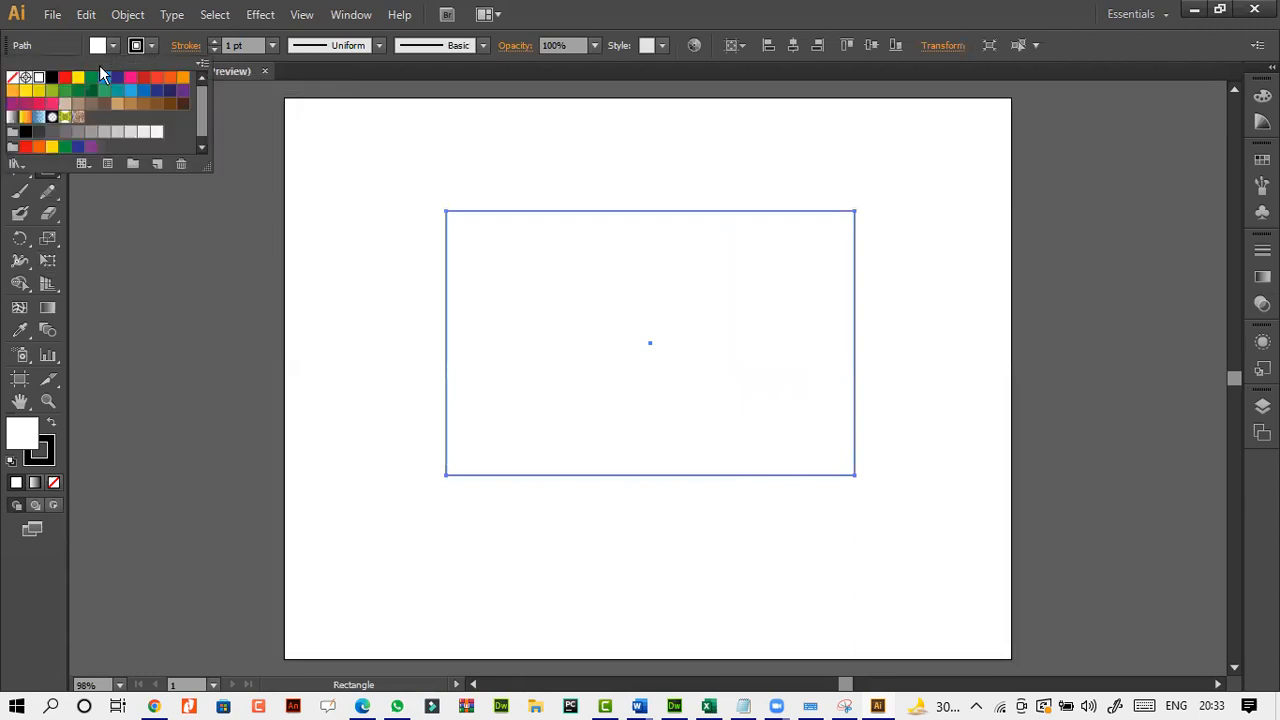
{"action": "left_click", "coordinate": [80, 80]}
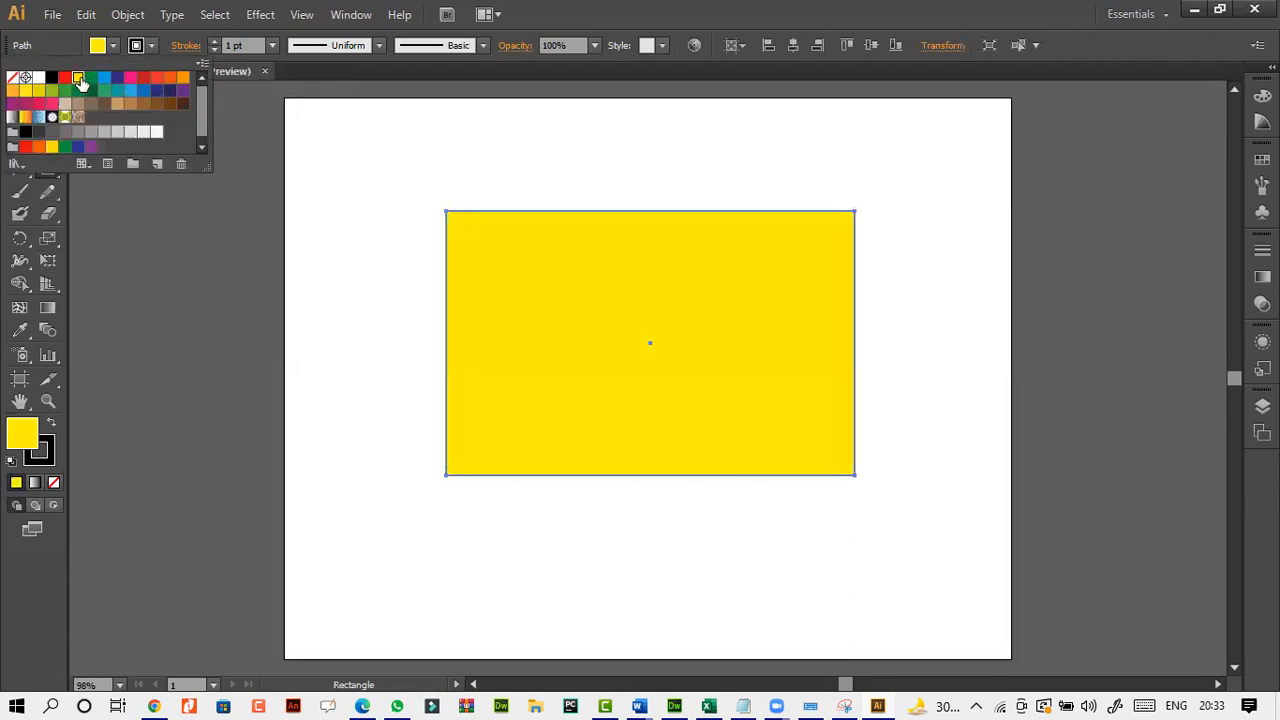
Set the rectangle's stroke color to dark blue.
{"action": "left_click", "coordinate": [152, 47]}
{"action": "left_click", "coordinate": [152, 47]}
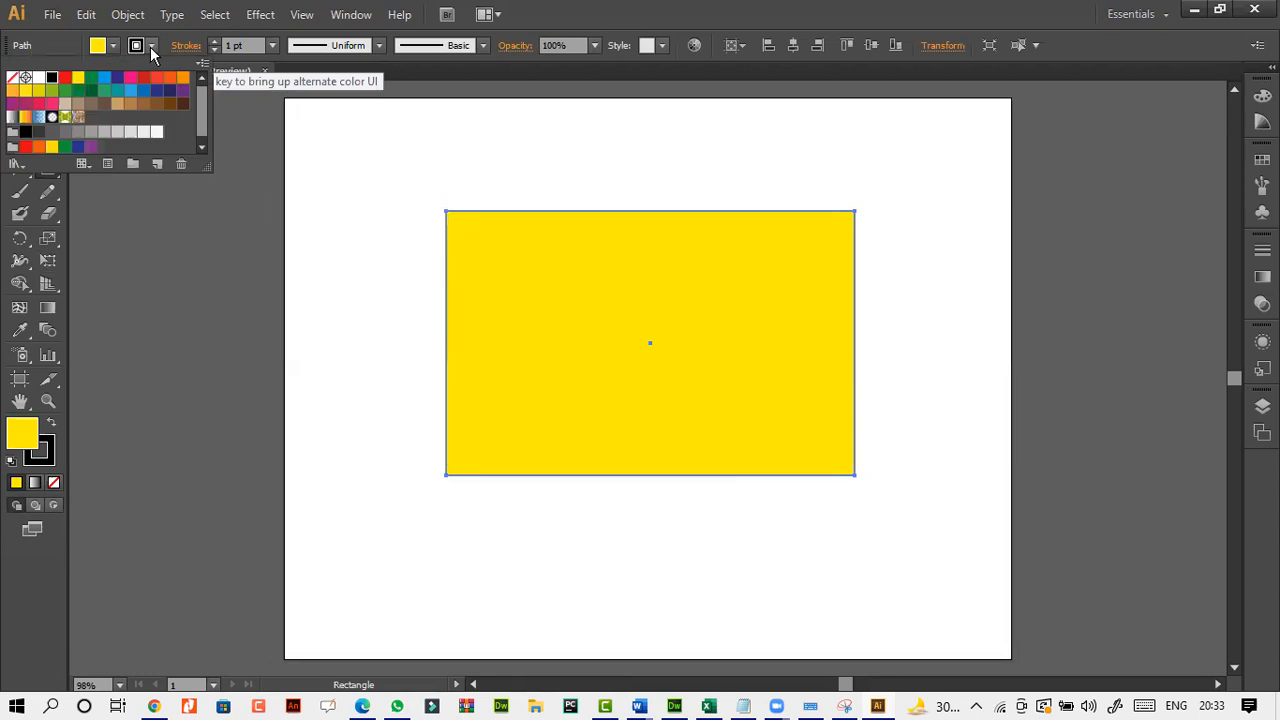
{"action": "left_click", "coordinate": [117, 79]}
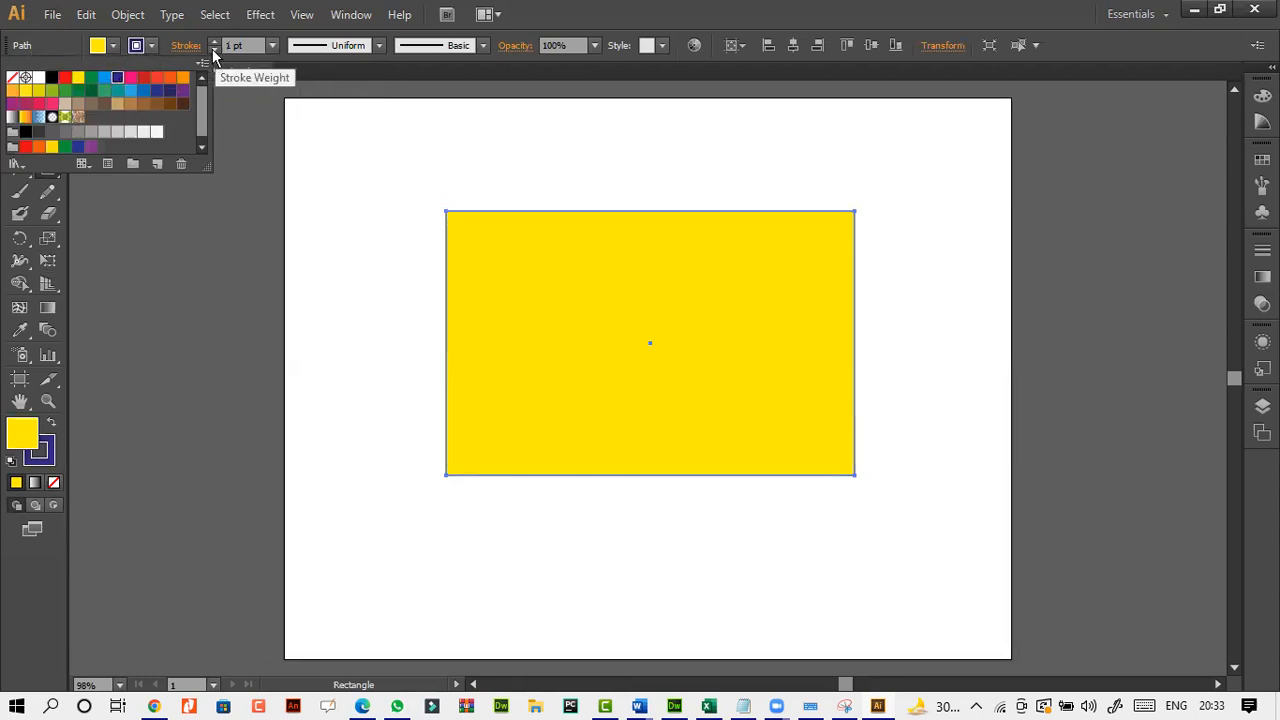
Try stroke weights of 3 pt and 5 pt on the rectangle, settling on 3 pt.
{"action": "left_click", "coordinate": [271, 47]}
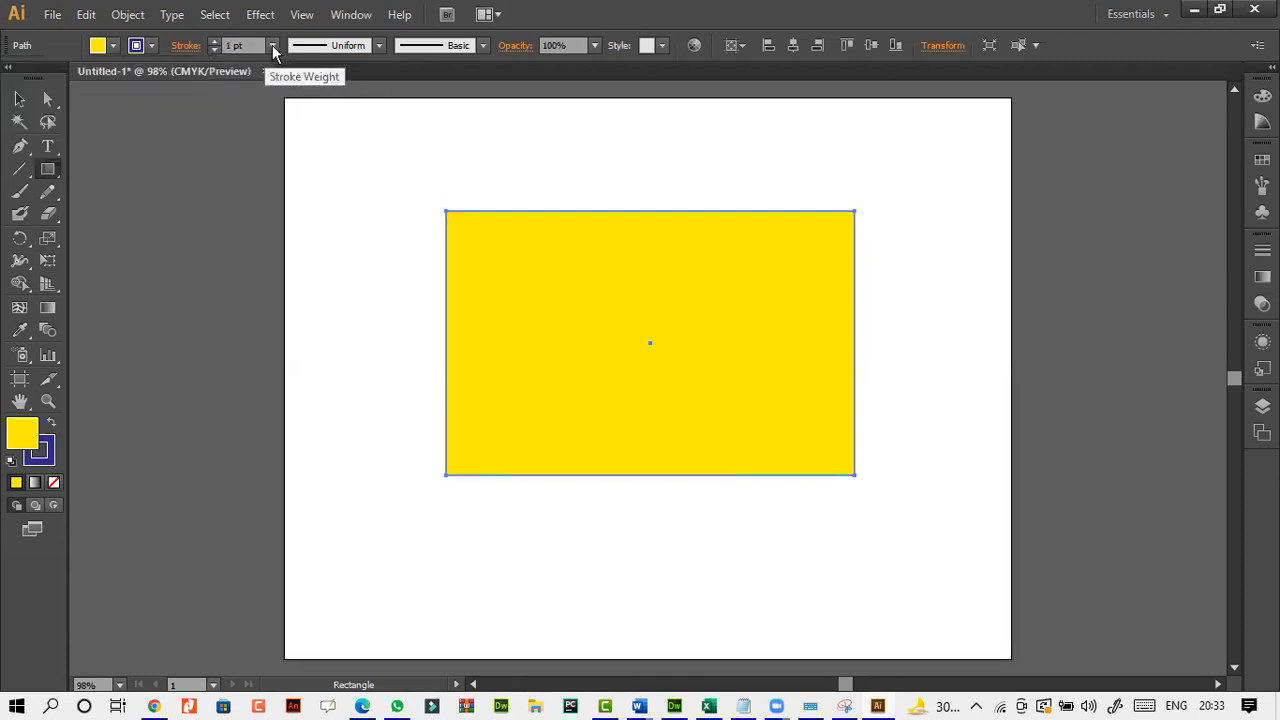
{"action": "left_click", "coordinate": [271, 47]}
{"action": "left_click", "coordinate": [294, 169]}
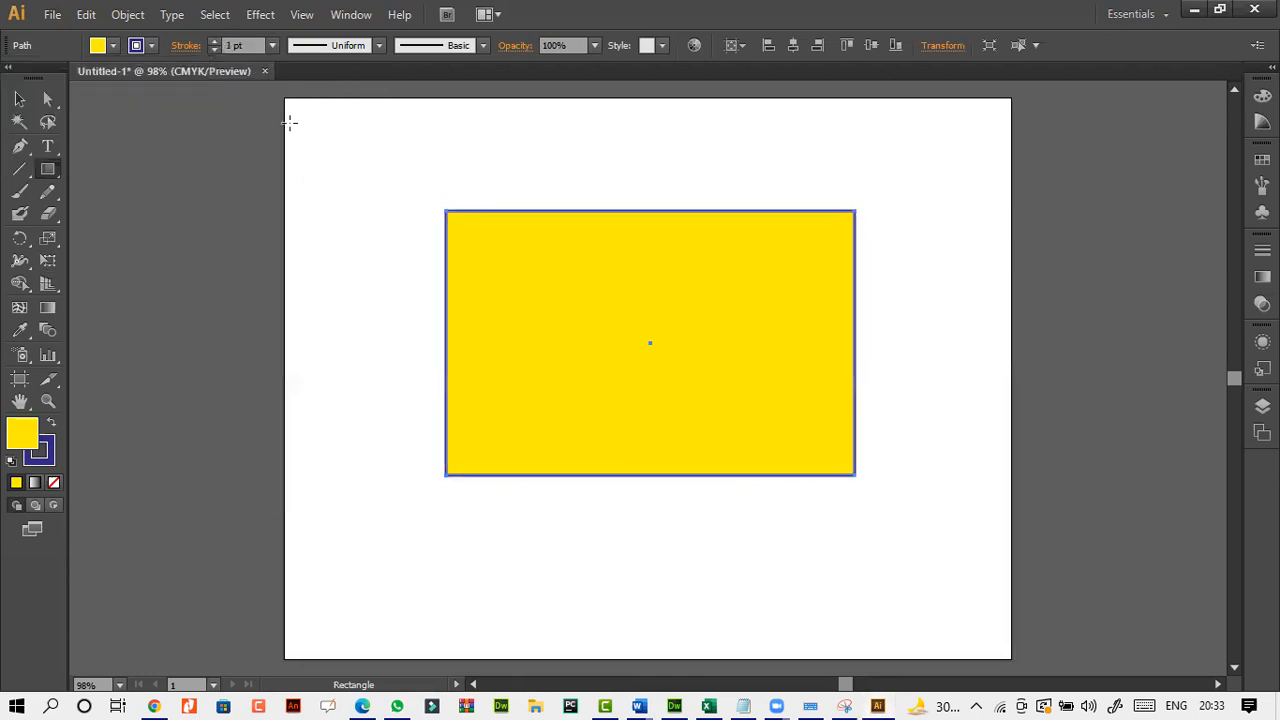
{"action": "left_click", "coordinate": [271, 45]}
{"action": "left_click", "coordinate": [293, 209]}
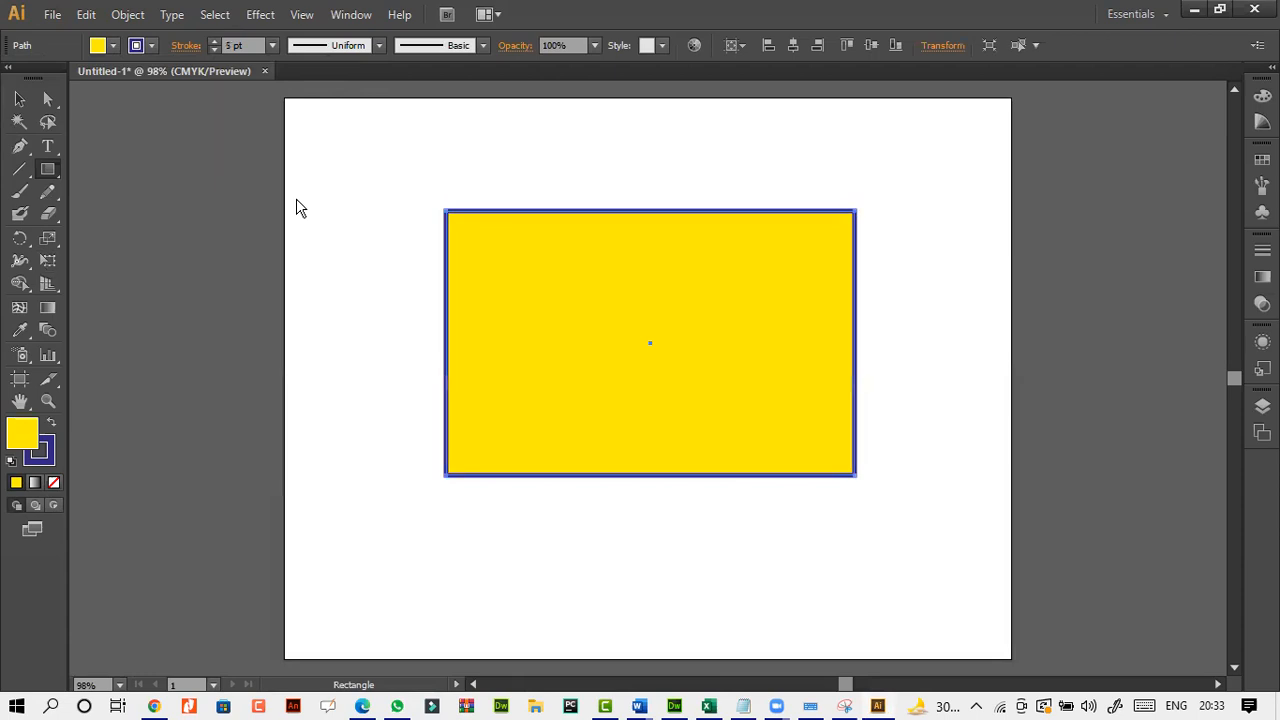
{"action": "left_click", "coordinate": [271, 47]}
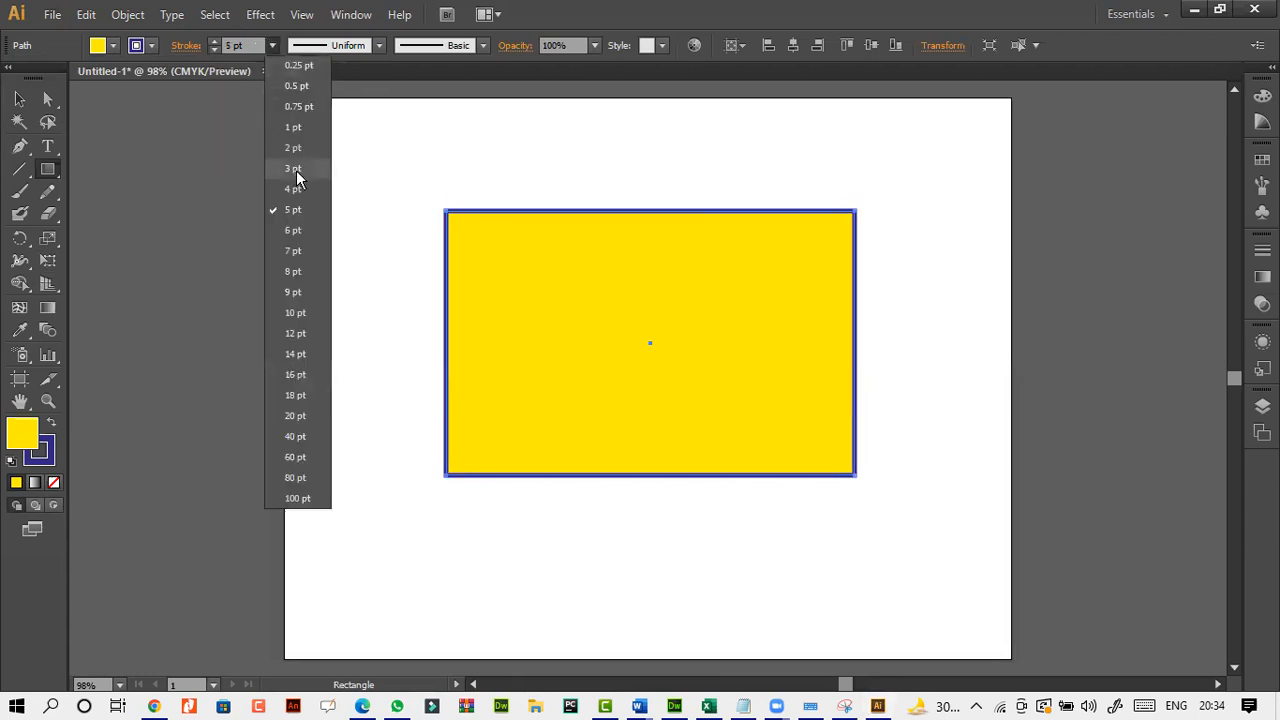
{"action": "left_click", "coordinate": [295, 169]}
Try the rectangle with no fill, and give it a light blue fill.
{"action": "left_click", "coordinate": [113, 46]}
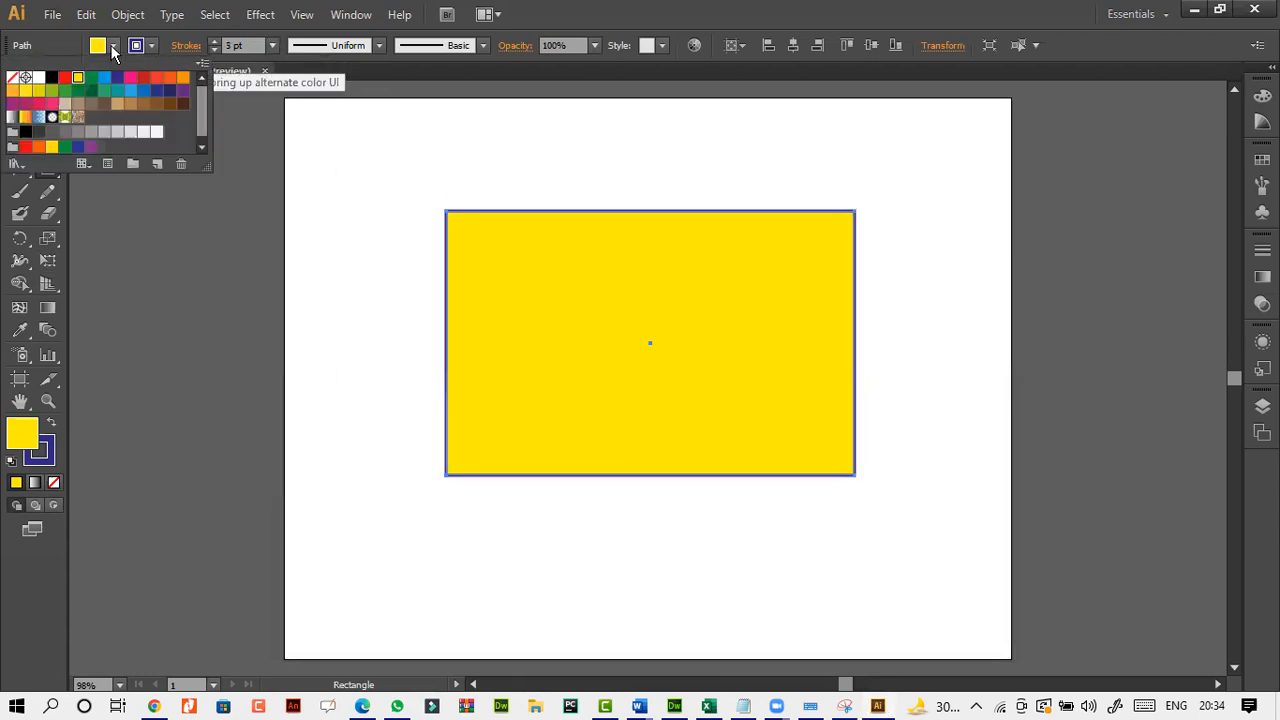
{"action": "left_click", "coordinate": [18, 78]}
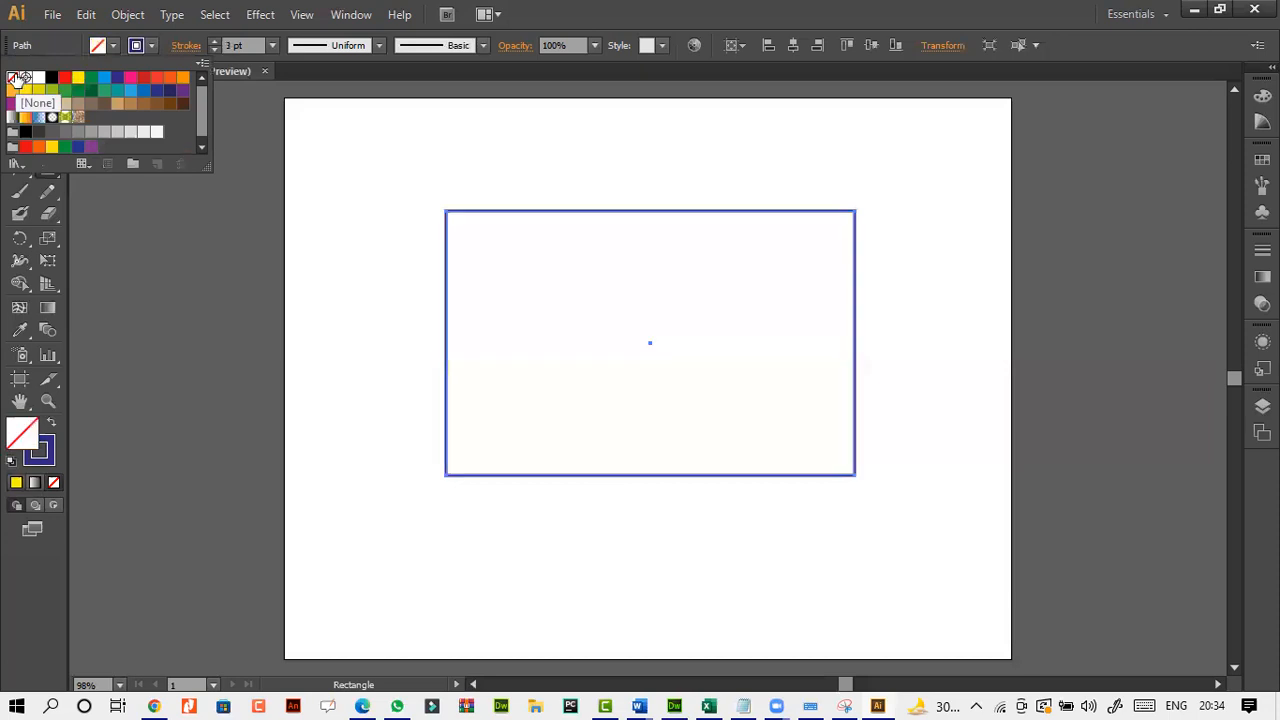
{"action": "left_click", "coordinate": [105, 80]}
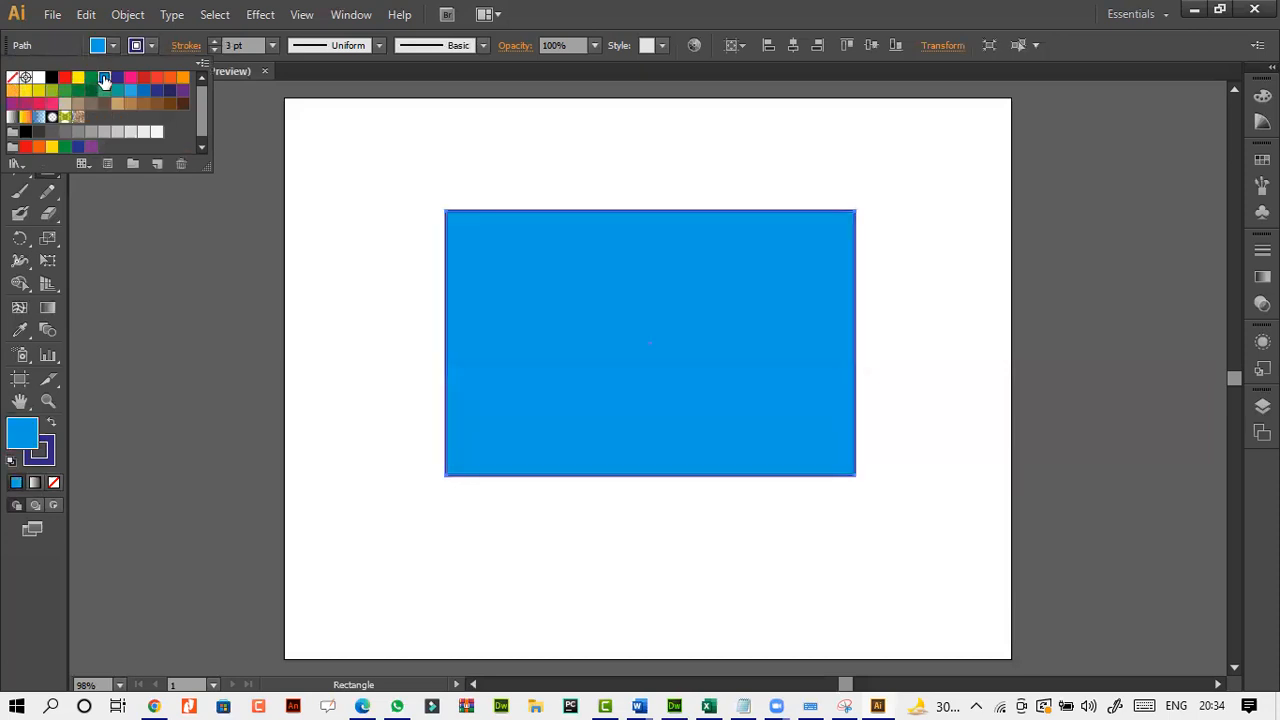
{"action": "left_click", "coordinate": [185, 236]}
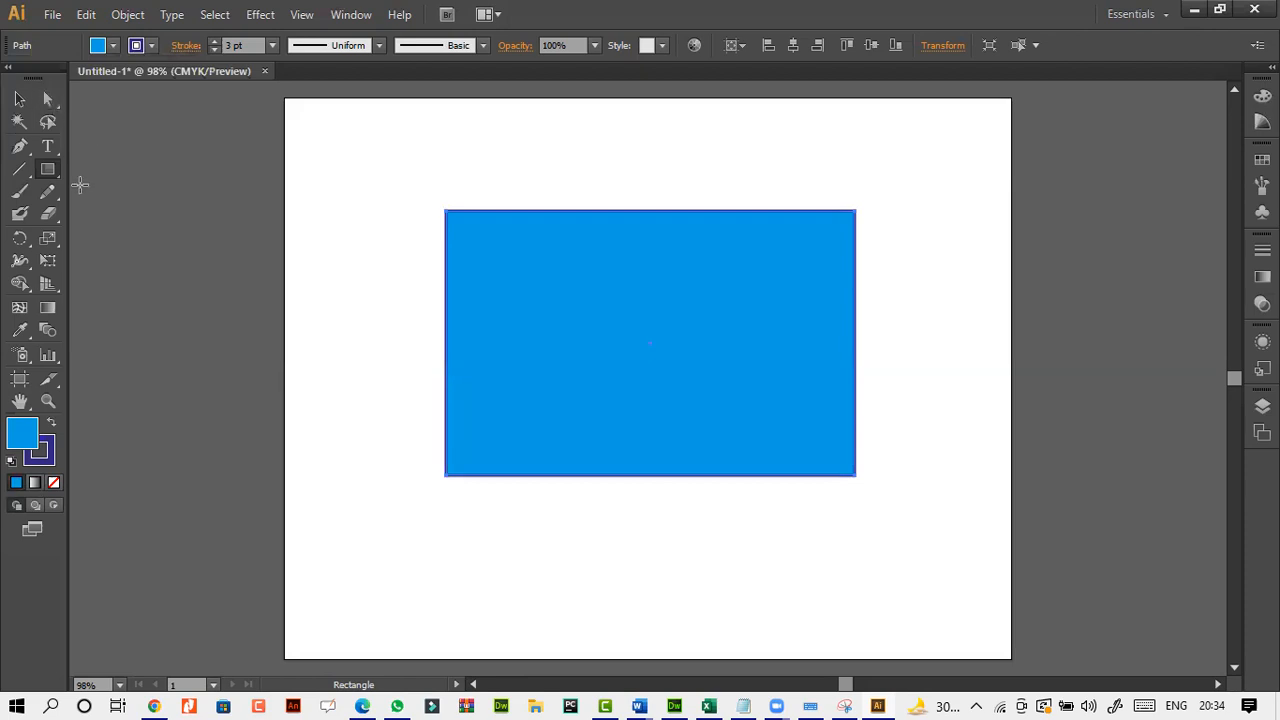
Reshape the rectangle with Direct Selection by moving its lower-left, upper-left and lower-right corner anchors individually into an irregular four-pointed outline.
{"action": "left_click", "coordinate": [48, 98]}
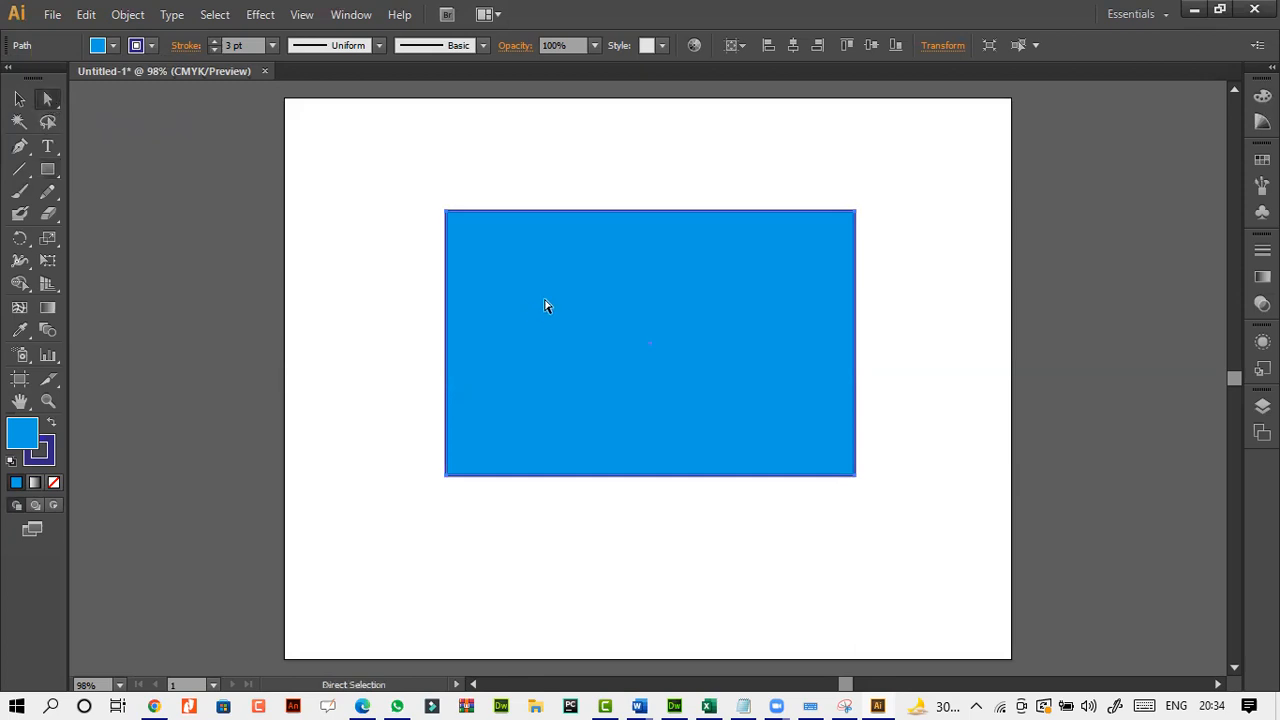
{"action": "left_click", "coordinate": [447, 476]}
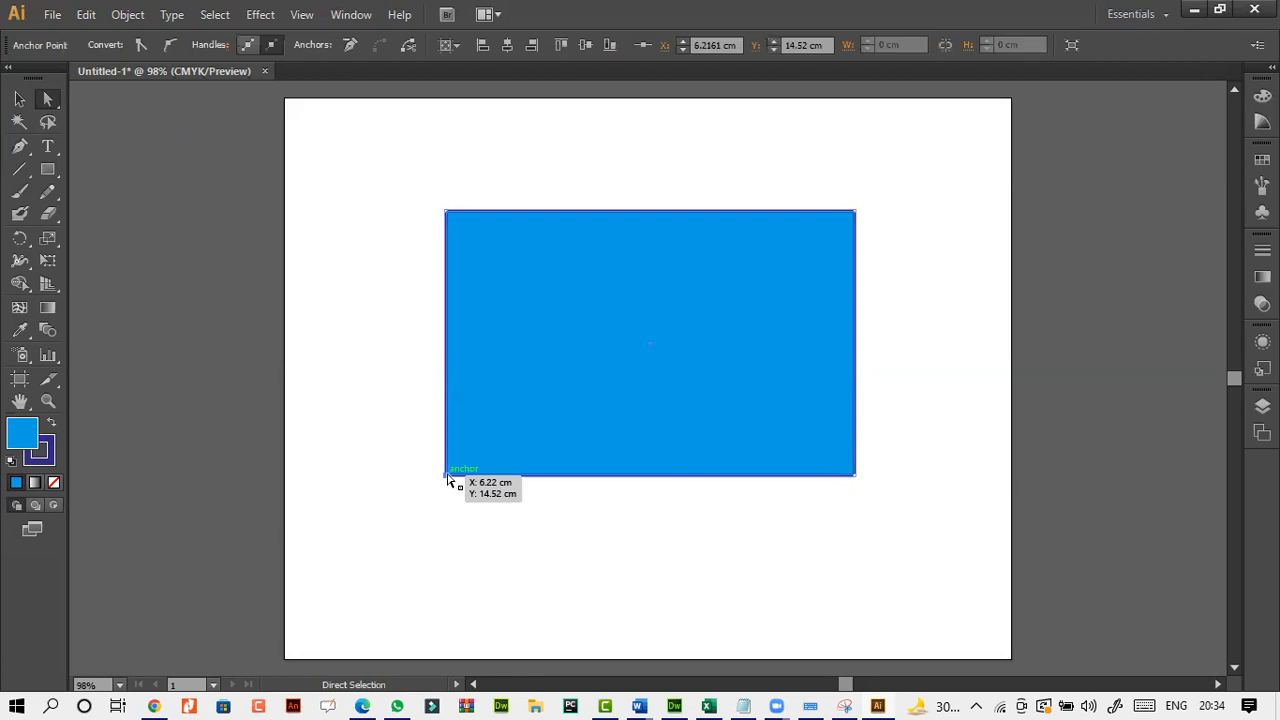
{"action": "left_click_drag", "start_coordinate": [447, 477], "coordinate": [563, 453]}
{"action": "left_click_drag", "start_coordinate": [447, 211], "coordinate": [381, 169]}
{"action": "left_click_drag", "start_coordinate": [857, 478], "coordinate": [602, 374]}
Select the whole reshaped rectangle and delete it from the artboard.
{"action": "left_click", "coordinate": [659, 370]}
{"action": "left_click", "coordinate": [746, 414]}
{"action": "left_click", "coordinate": [618, 331]}
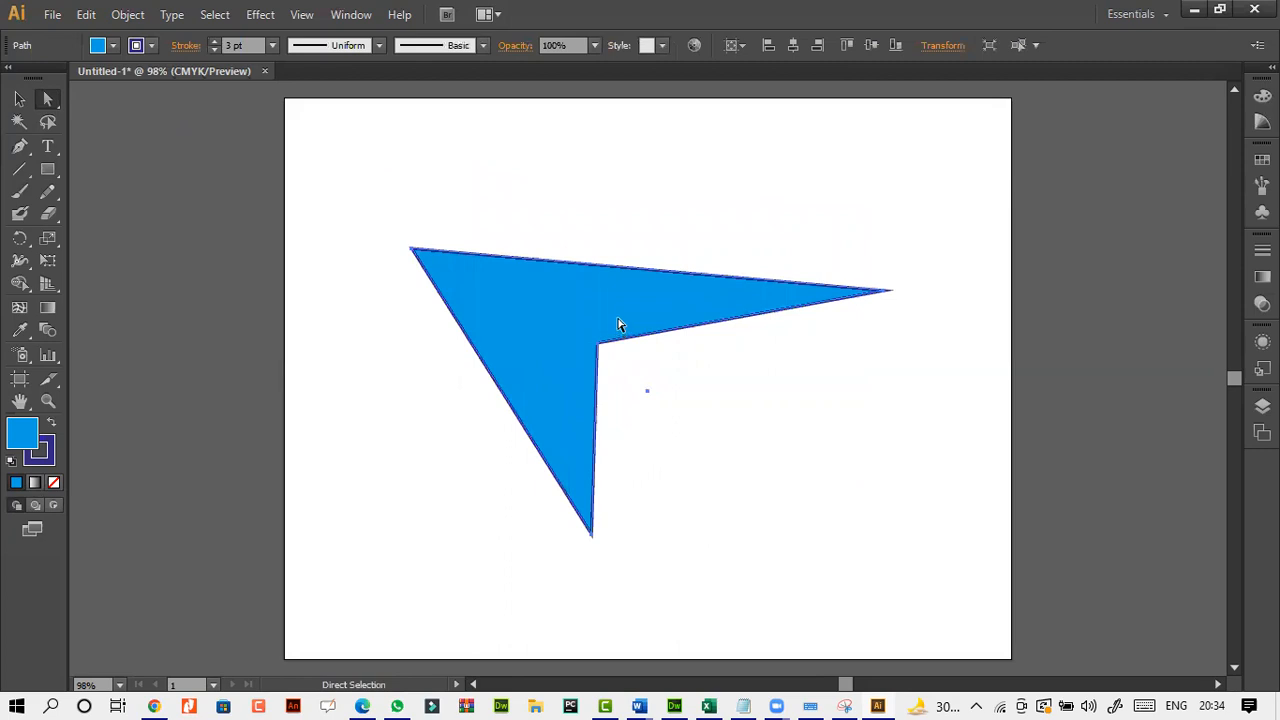
{"action": "key", "text": "Delete"}
Draw a large, nearly circular ellipse in the middle of the artboard with the Ellipse tool.
{"action": "left_click", "coordinate": [50, 178]}
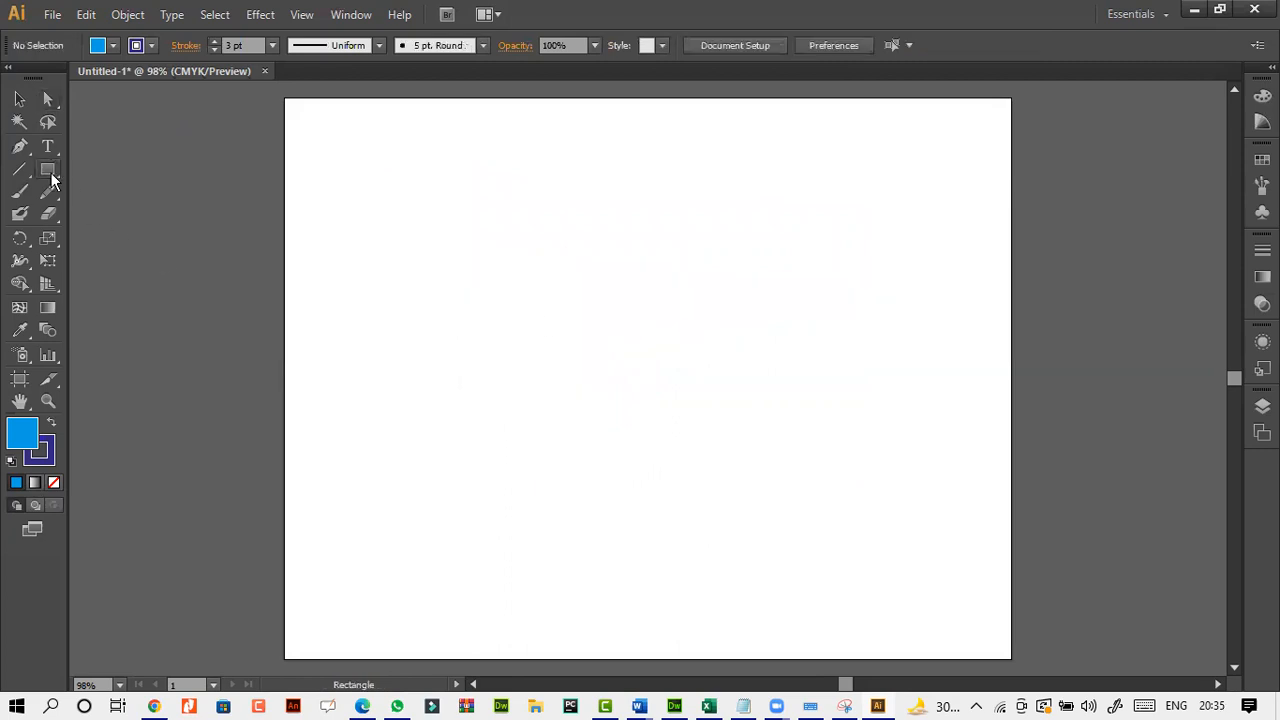
{"action": "left_click", "coordinate": [133, 213]}
{"action": "left_click_drag", "start_coordinate": [489, 202], "coordinate": [823, 556]}
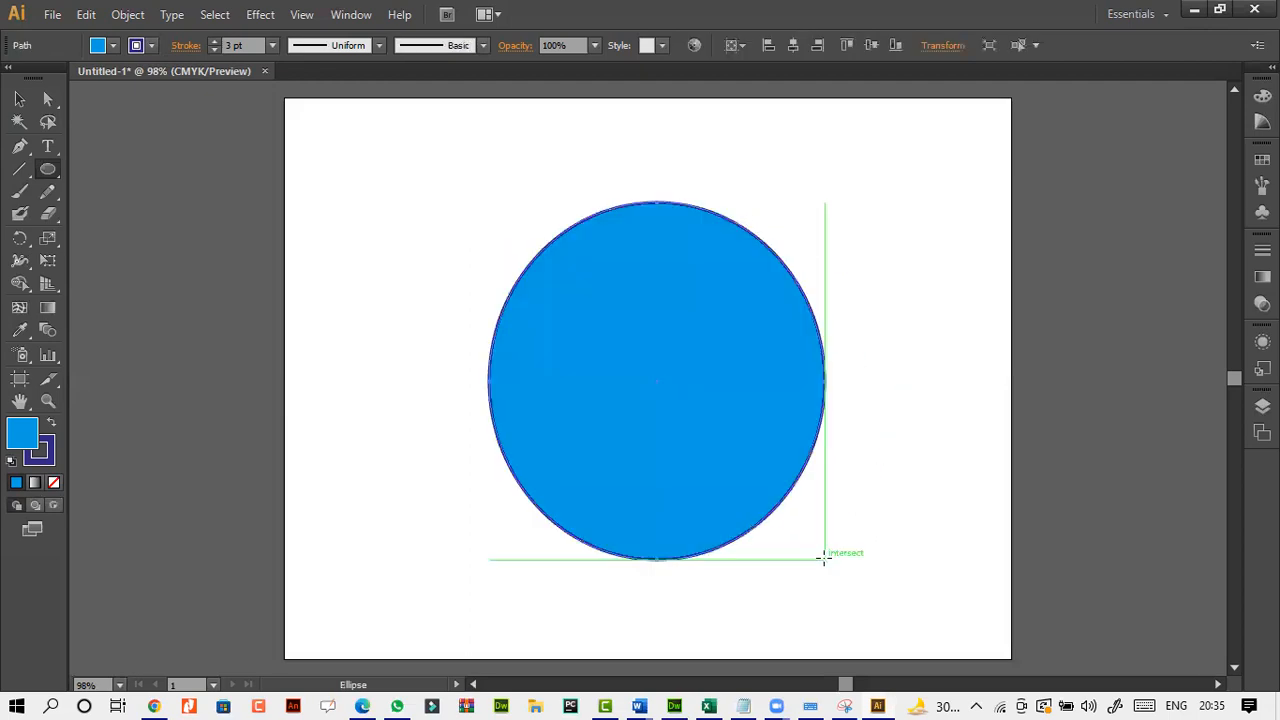
Pull the ellipse's bottom and top anchor points inward with Direct Selection to pinch its middle.
{"action": "left_click", "coordinate": [50, 100]}
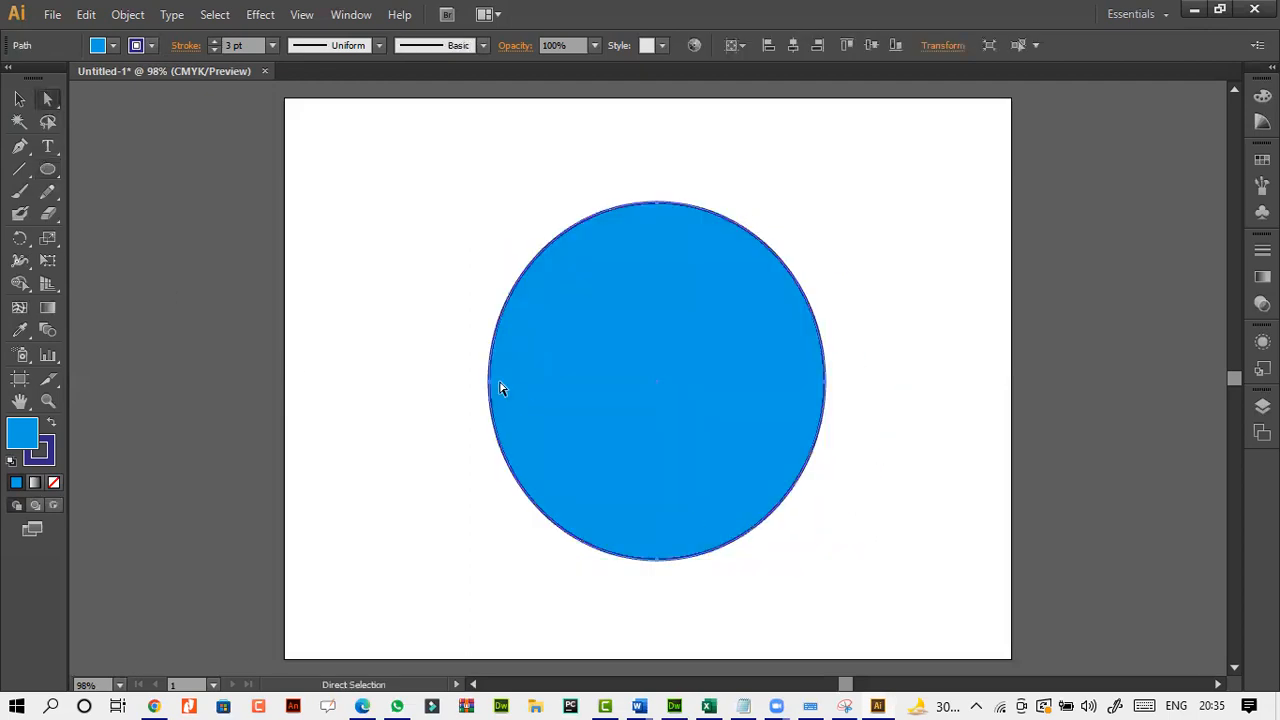
{"action": "left_click", "coordinate": [657, 560]}
{"action": "left_click_drag", "start_coordinate": [658, 561], "coordinate": [652, 418]}
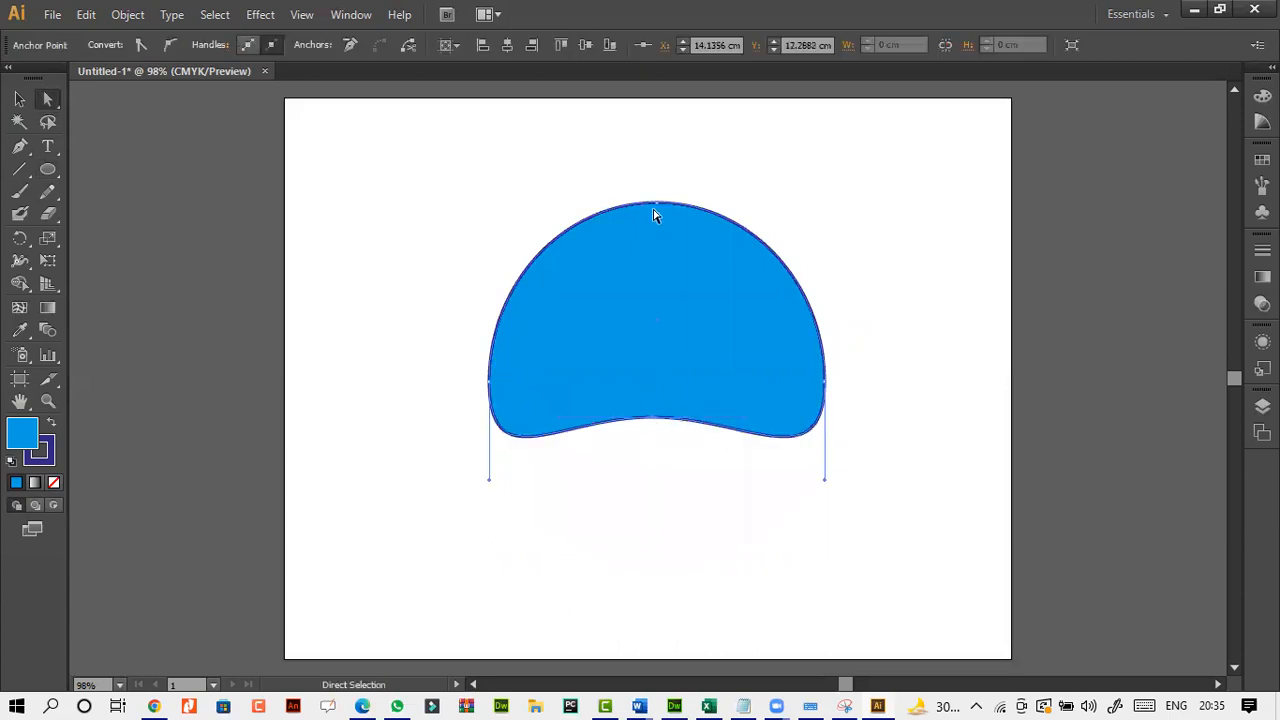
{"action": "left_click_drag", "start_coordinate": [657, 208], "coordinate": [658, 328]}
{"action": "left_click", "coordinate": [651, 466]}
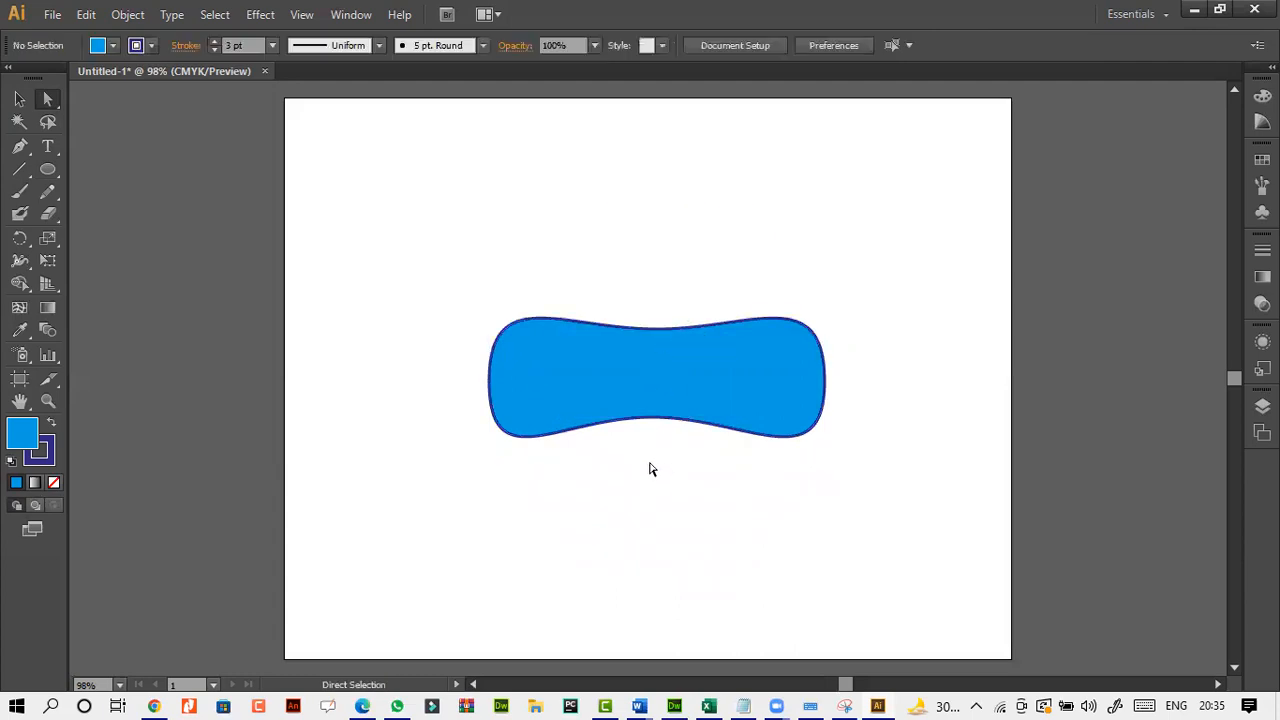
Move the pinched shape toward the upper left of the artboard and delete it.
{"action": "left_click", "coordinate": [582, 377]}
{"action": "left_click_drag", "start_coordinate": [586, 357], "coordinate": [527, 309]}
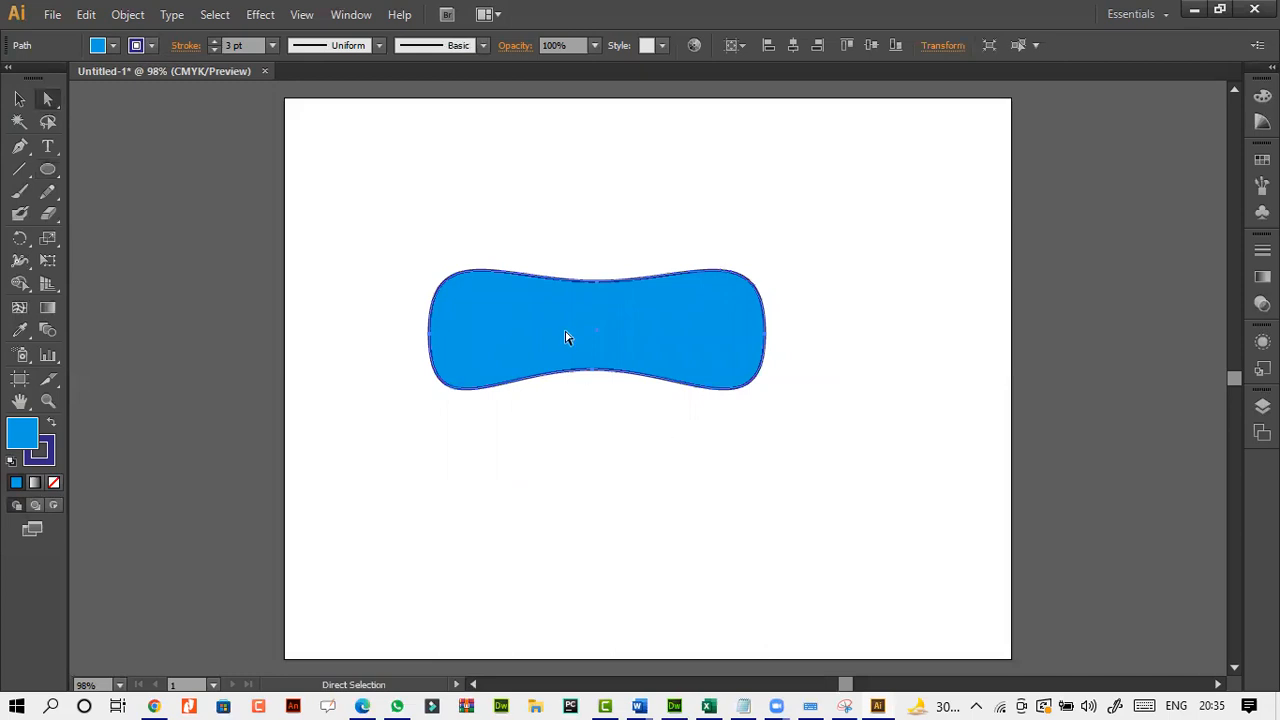
{"action": "key", "text": "Delete"}
Create a polygon with a 1.7639 cm radius and 6 sides, and delete it.
{"action": "left_click", "coordinate": [56, 170]}
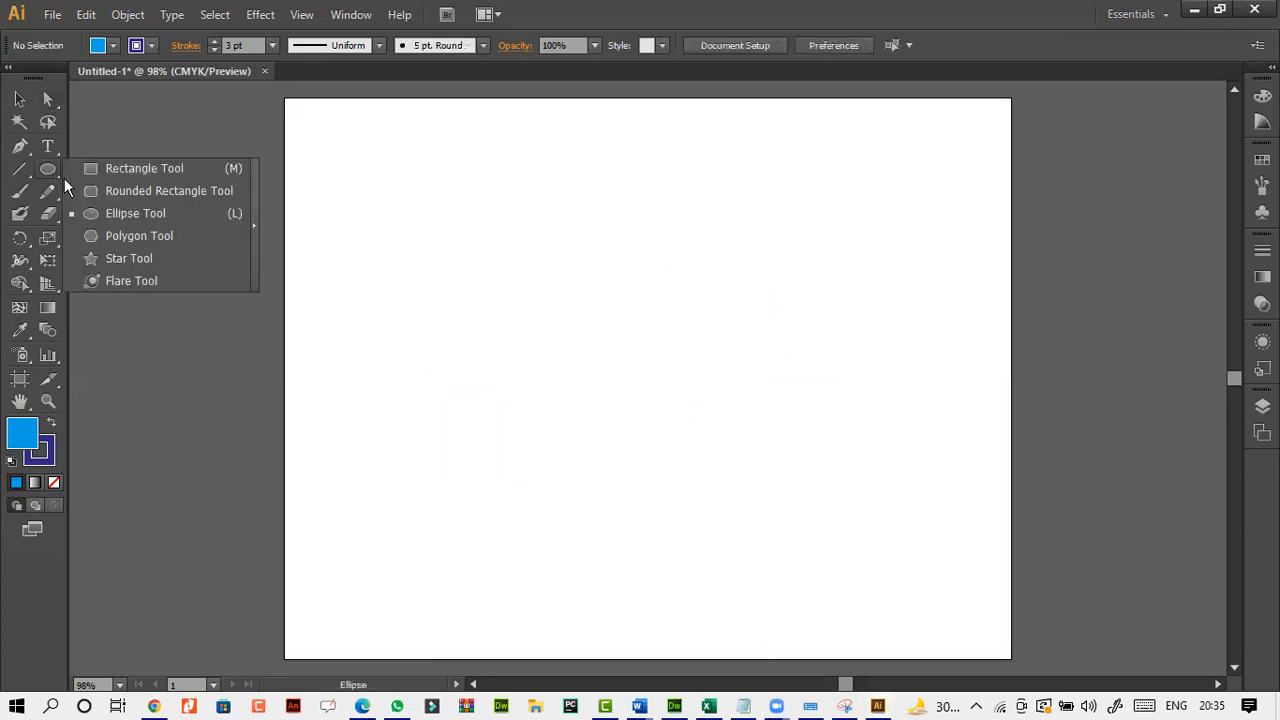
{"action": "left_click", "coordinate": [182, 240]}
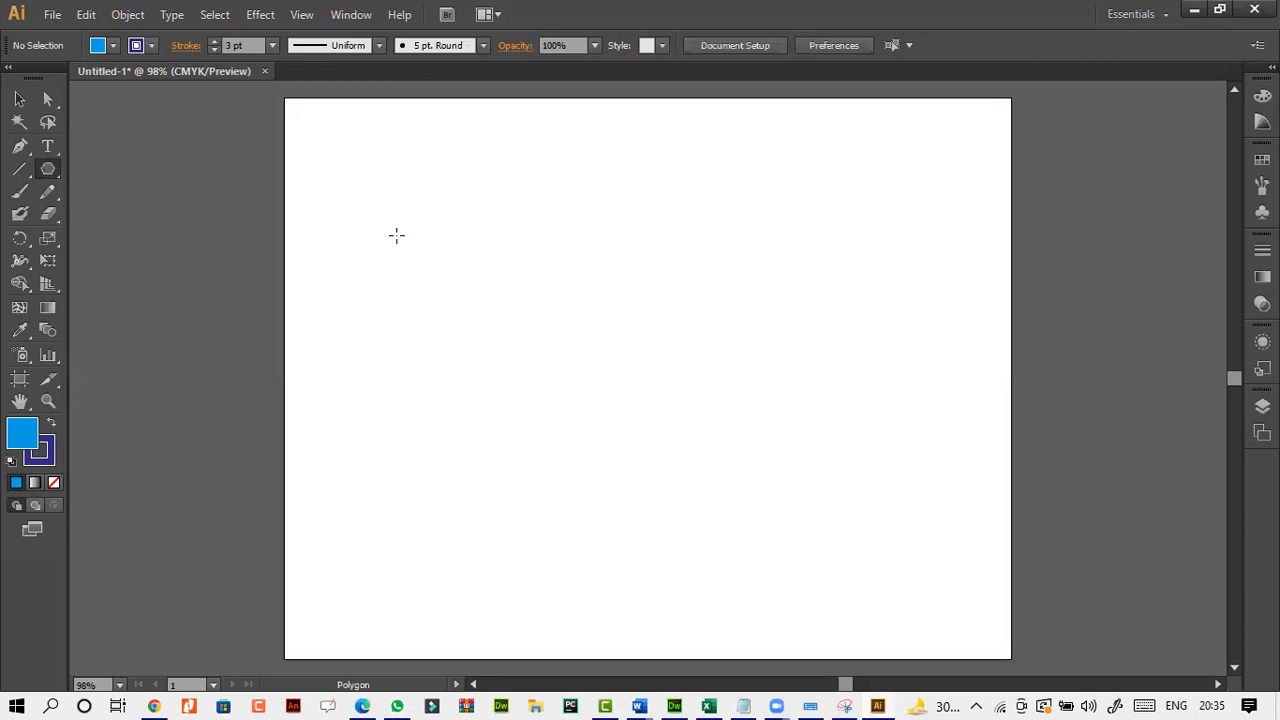
{"action": "left_click", "coordinate": [632, 321]}
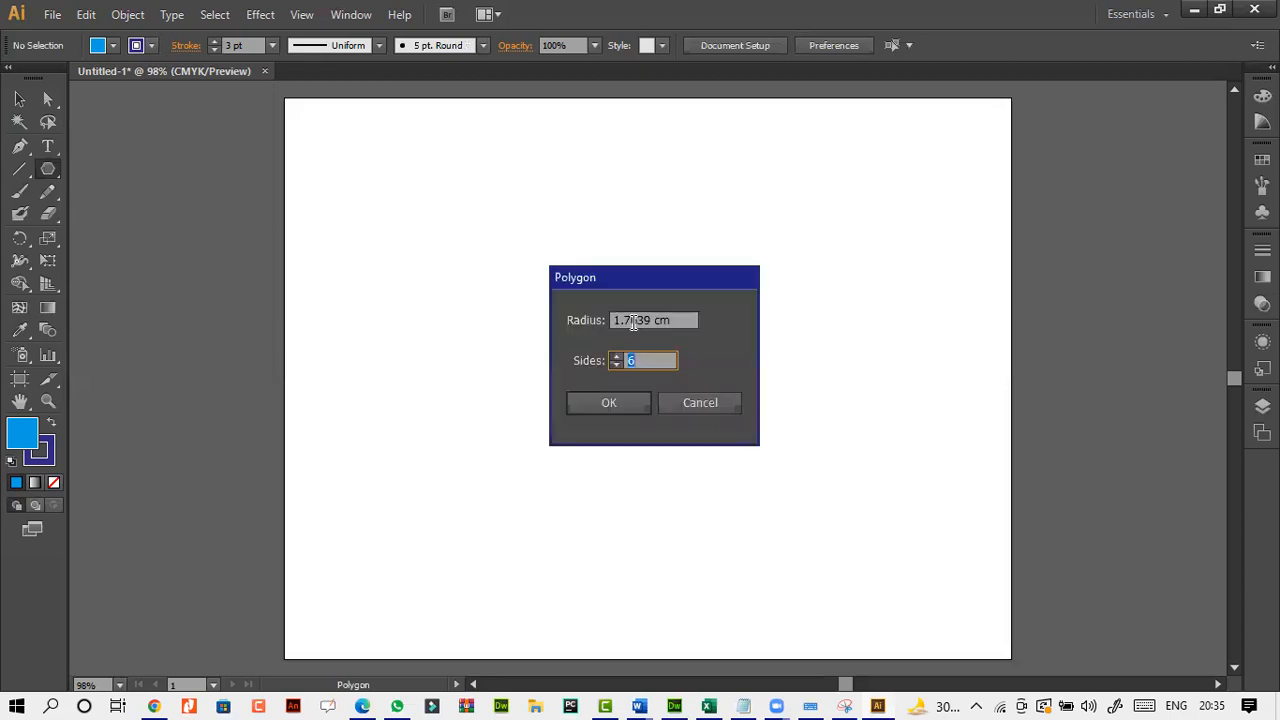
{"action": "left_click", "coordinate": [621, 402]}
{"action": "key", "text": "Delete"}
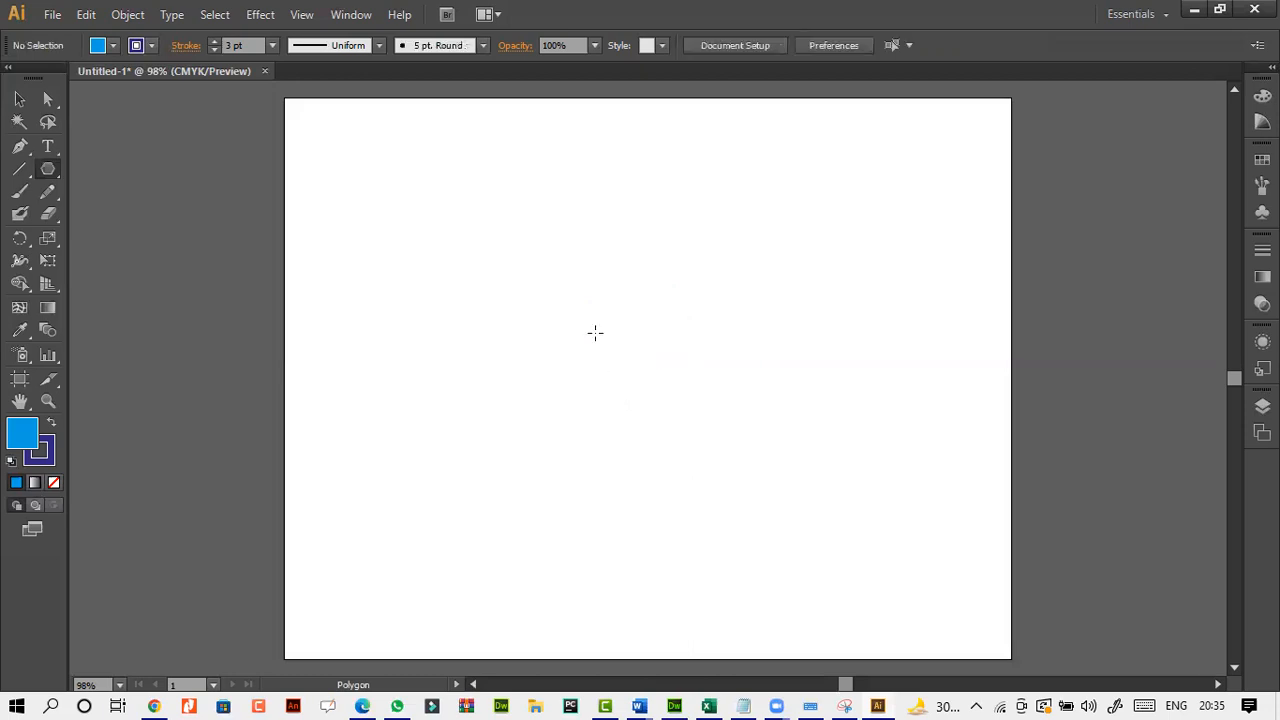
Create a triangle using the Polygon tool with the number of sides set to 3.
{"action": "left_click", "coordinate": [594, 333]}
{"action": "type", "text": "3"}
{"action": "left_click", "coordinate": [626, 403]}
Enlarge the triangle to fill the middle of the artboard, and delete it.
{"action": "left_click", "coordinate": [18, 98]}
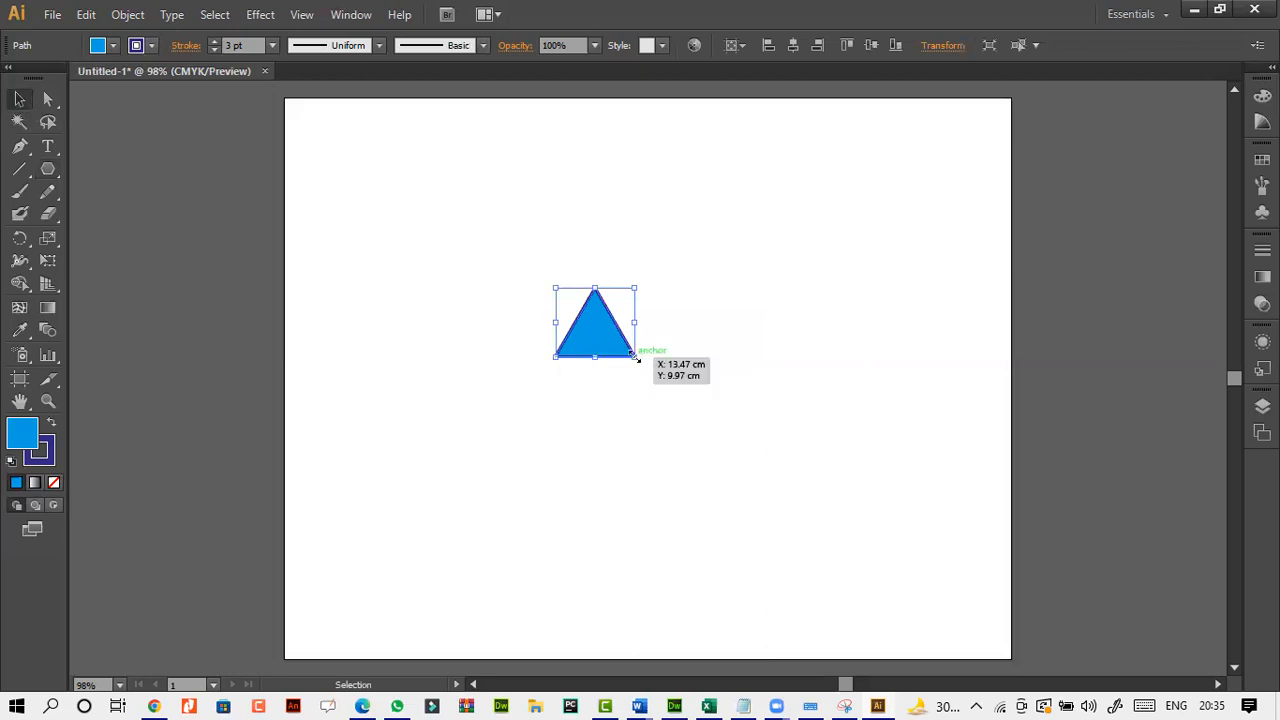
{"action": "left_click_drag", "start_coordinate": [634, 356], "coordinate": [877, 561]}
{"action": "left_click_drag", "start_coordinate": [748, 485], "coordinate": [668, 400]}
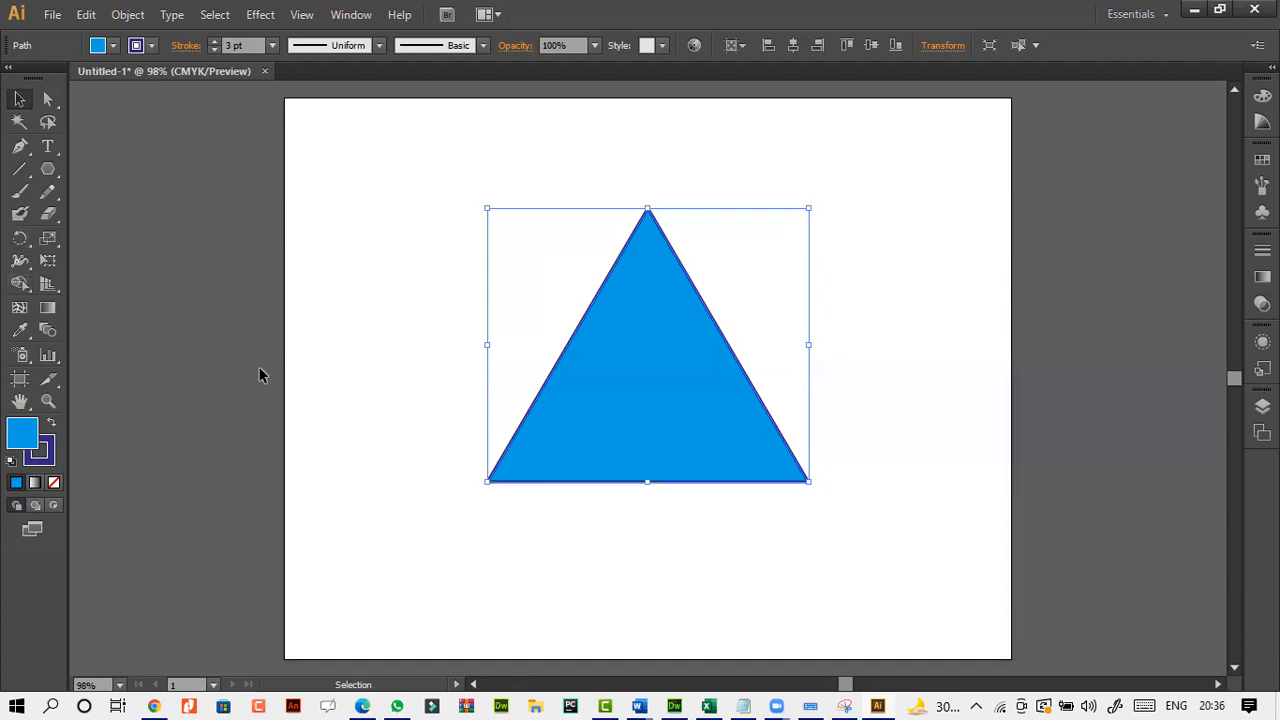
{"action": "key", "text": "Delete"}
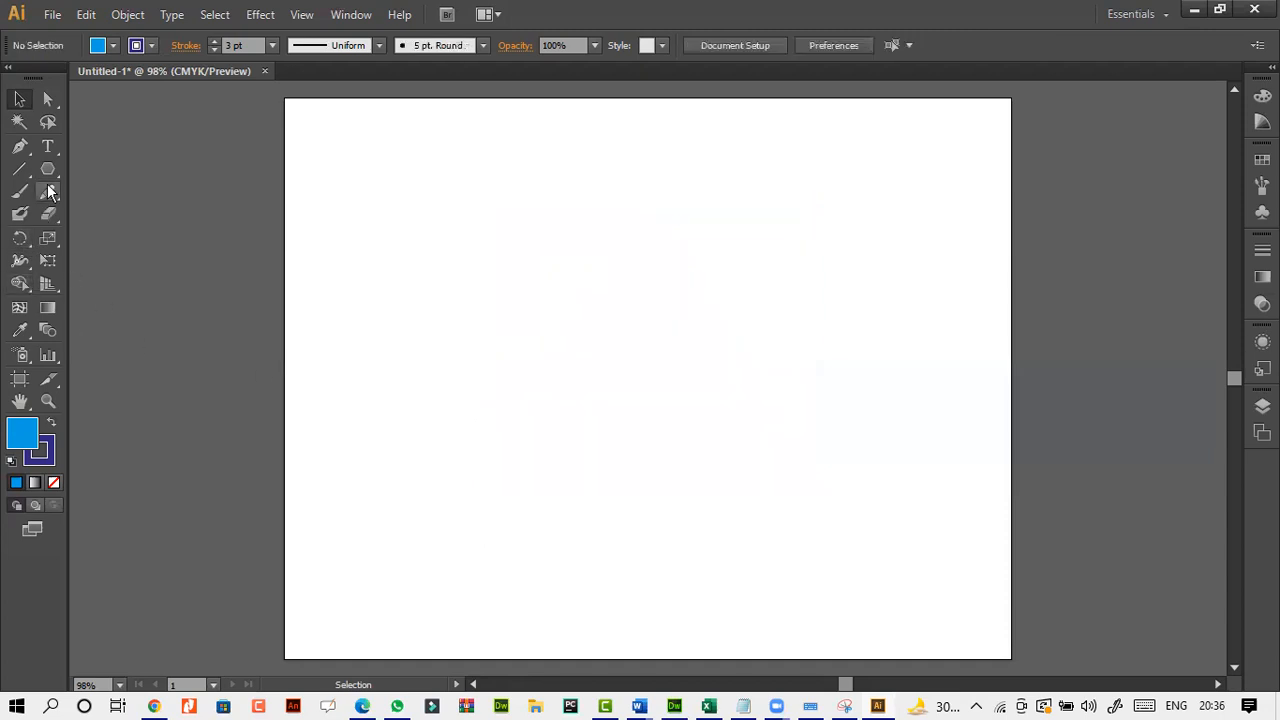
Create a 9 by 9 cm square with the Rectangle tool and move it near the middle of the artboard.
{"action": "left_click_drag", "start_coordinate": [48, 169], "coordinate": [92, 169]}
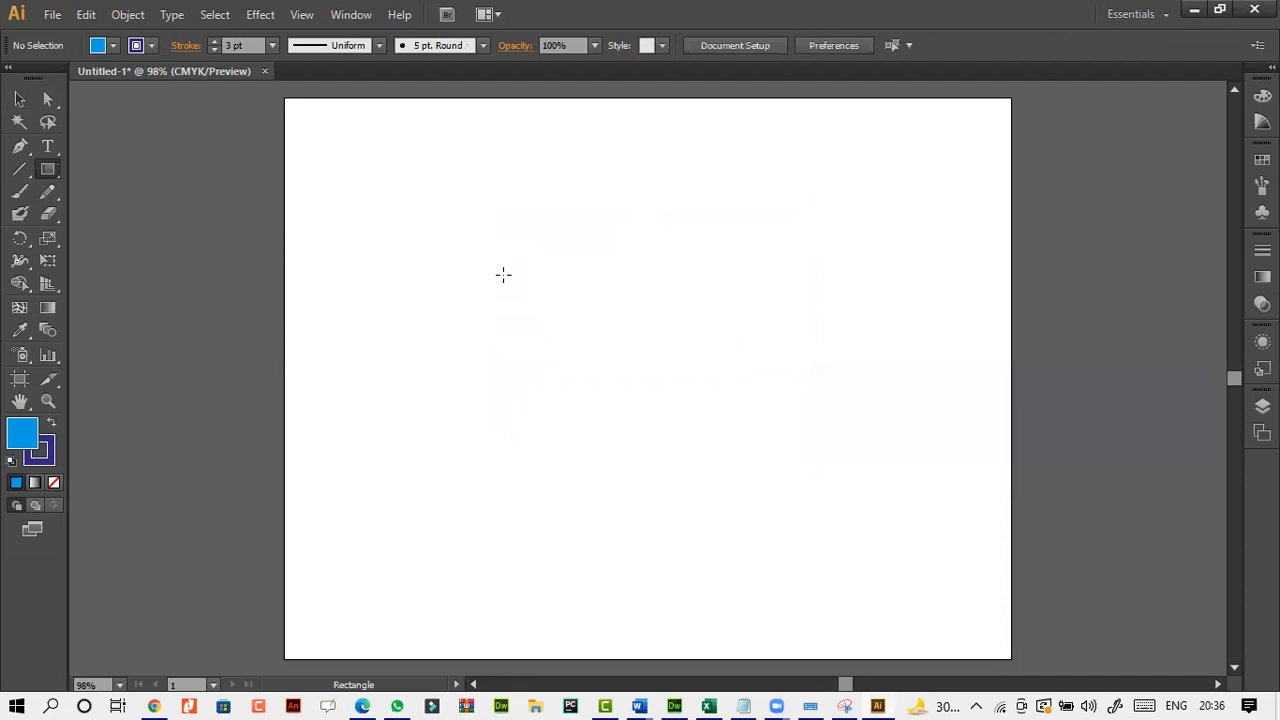
{"action": "left_click", "coordinate": [621, 318]}
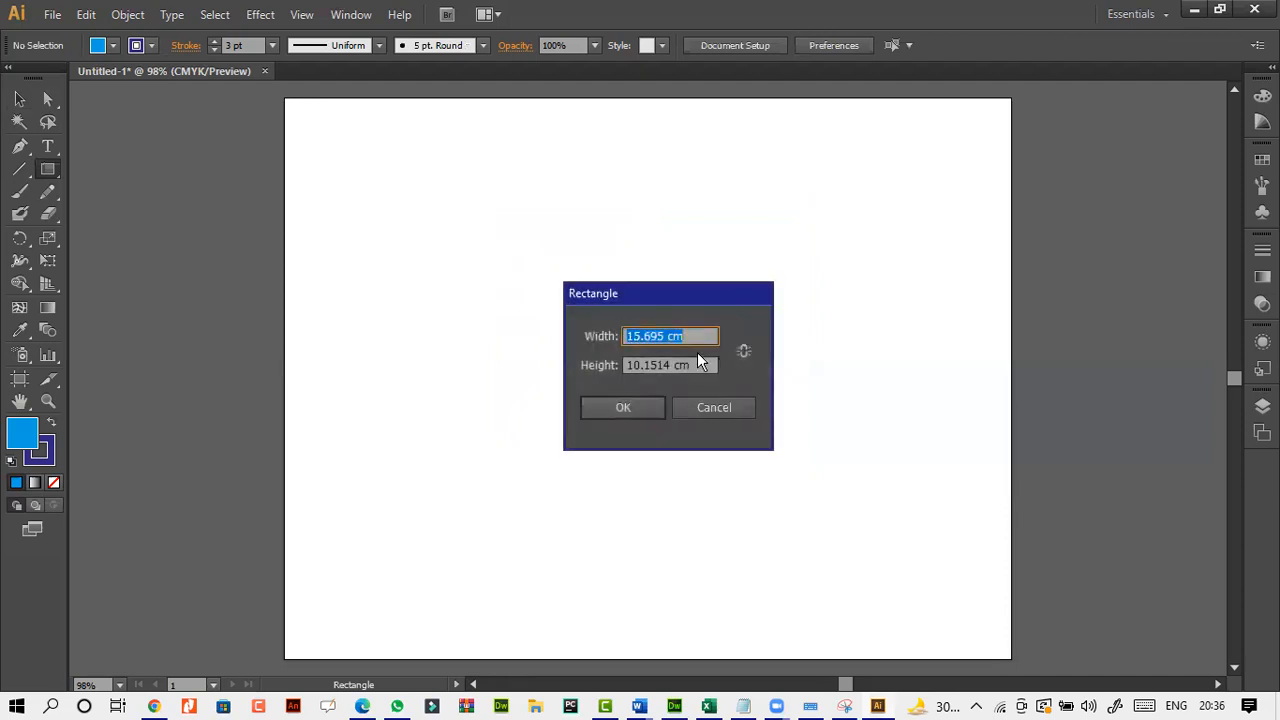
{"action": "key", "text": "Tab"}
{"action": "type", "text": "9"}
{"action": "left_click", "coordinate": [637, 412]}
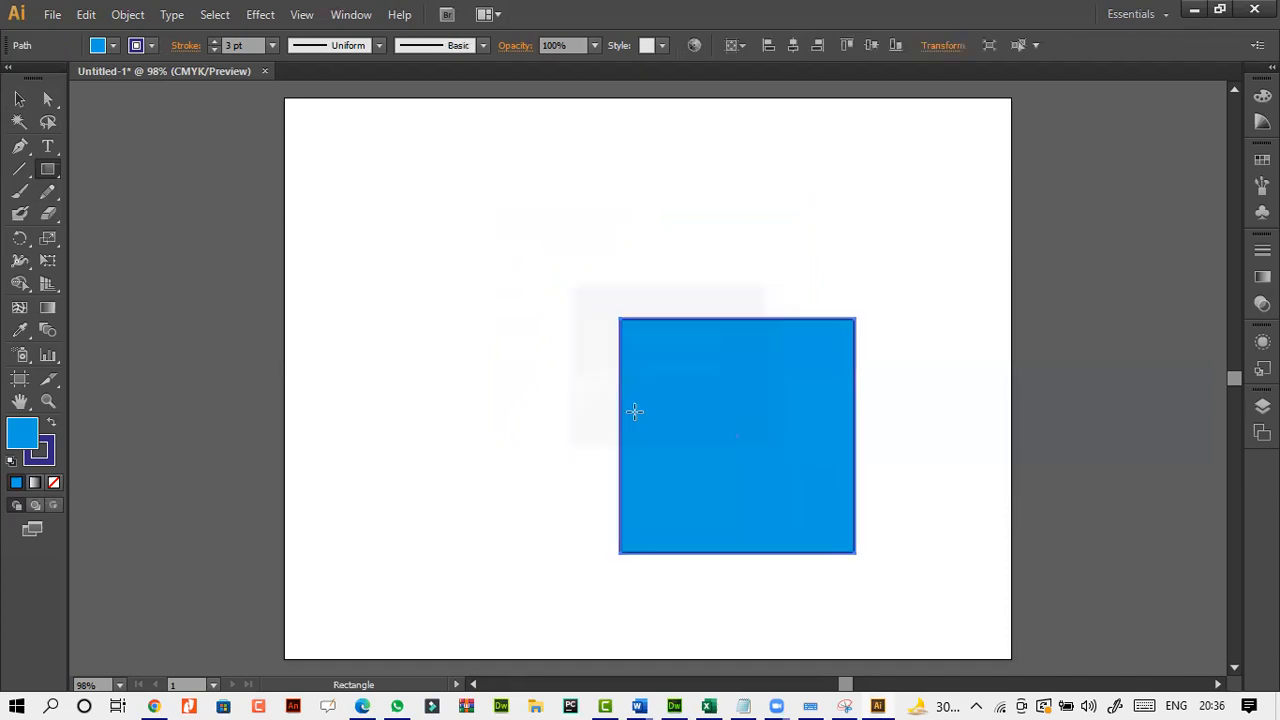
{"action": "left_click", "coordinate": [19, 99]}
{"action": "left_click_drag", "start_coordinate": [669, 420], "coordinate": [543, 334]}
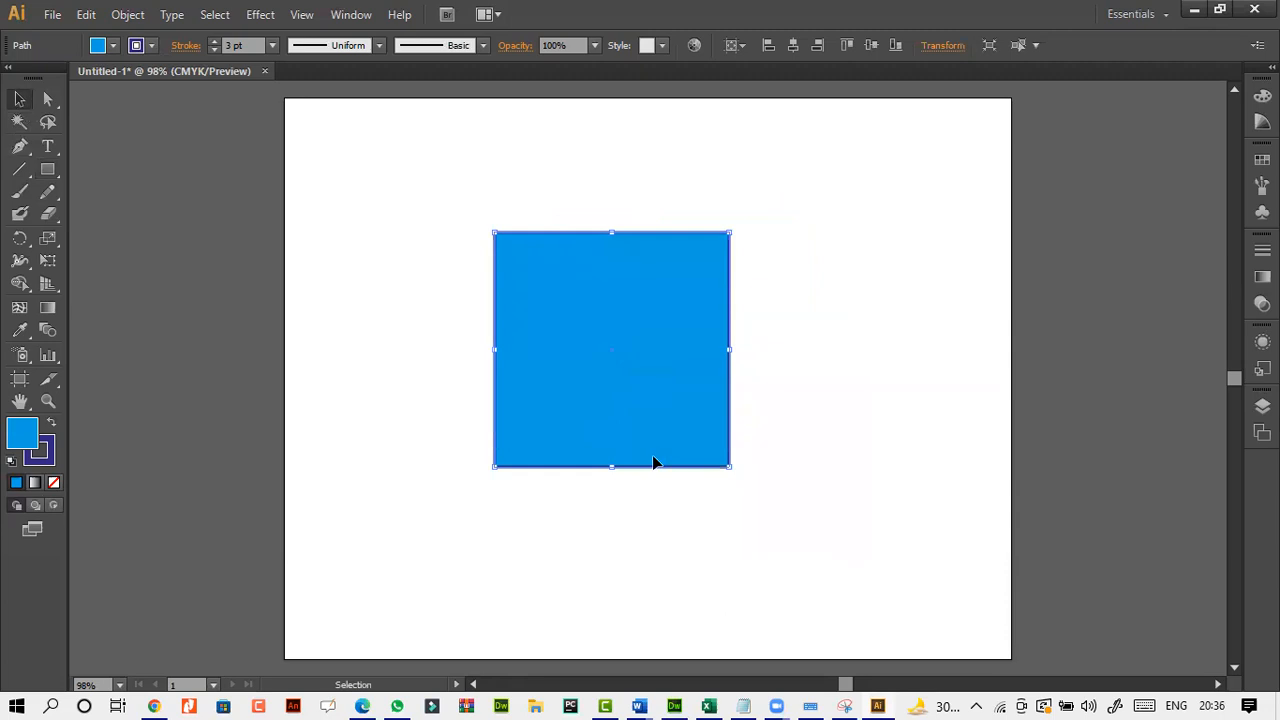
Delete the blue square and create a 9 by 9 cm circle with the Ellipse tool.
{"action": "key", "text": "Delete"}
{"action": "left_click", "coordinate": [48, 174]}
{"action": "left_click_drag", "start_coordinate": [48, 180], "coordinate": [137, 219]}
{"action": "left_click", "coordinate": [640, 345]}
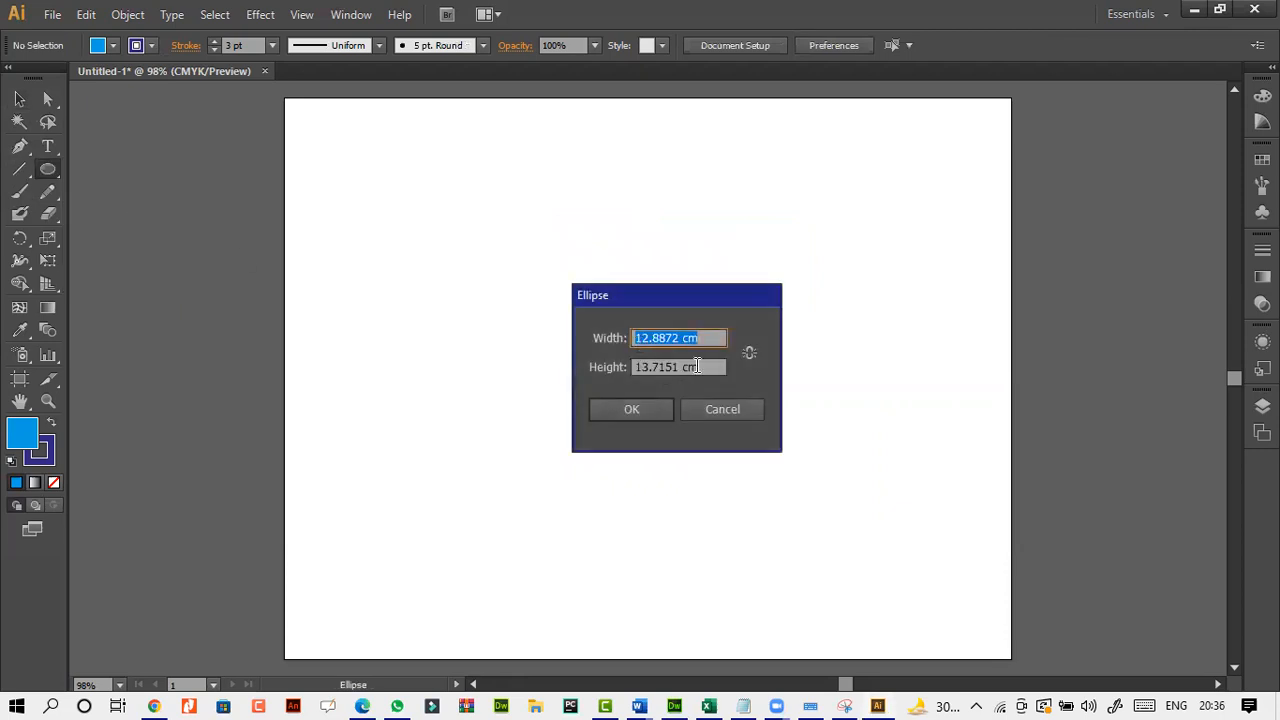
{"action": "type", "text": "9"}
{"action": "key", "text": "Tab"}
{"action": "type", "text": "9"}
{"action": "left_click", "coordinate": [639, 412]}
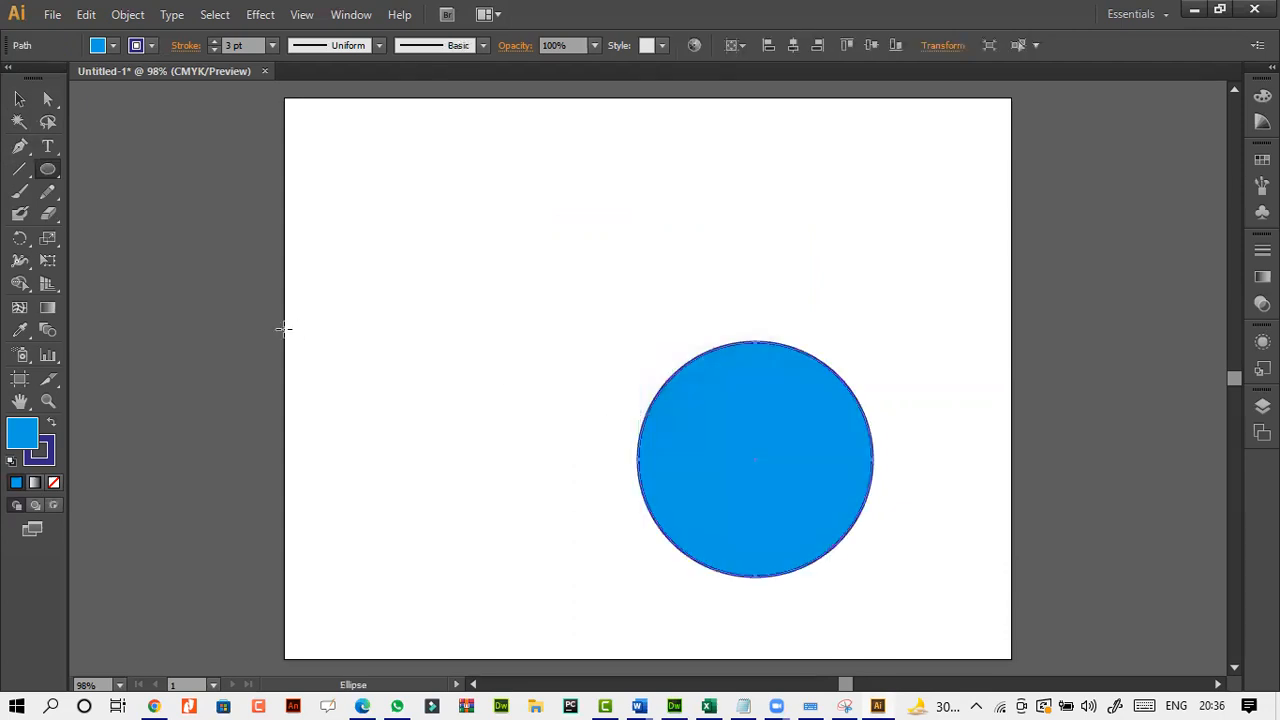
Move the circle near the middle of the artboard, and delete it.
{"action": "left_click", "coordinate": [19, 99]}
{"action": "left_click_drag", "start_coordinate": [671, 411], "coordinate": [528, 309]}
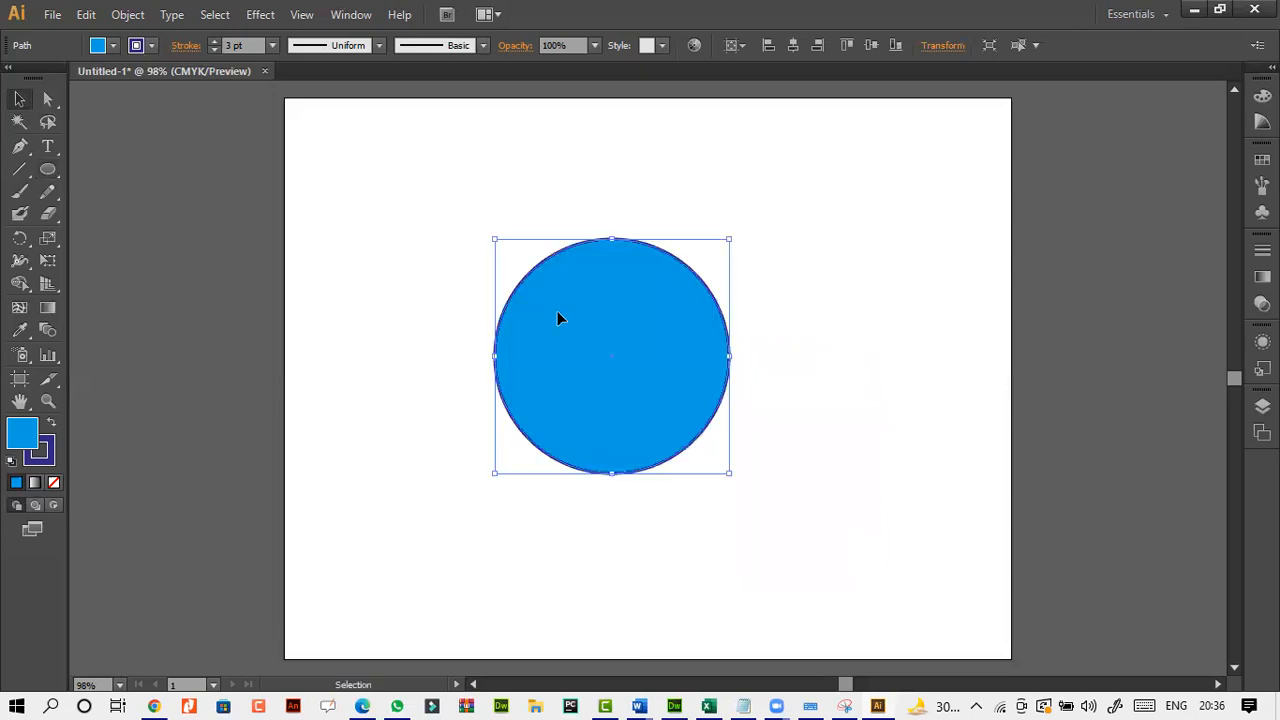
{"action": "key", "text": "Delete"}
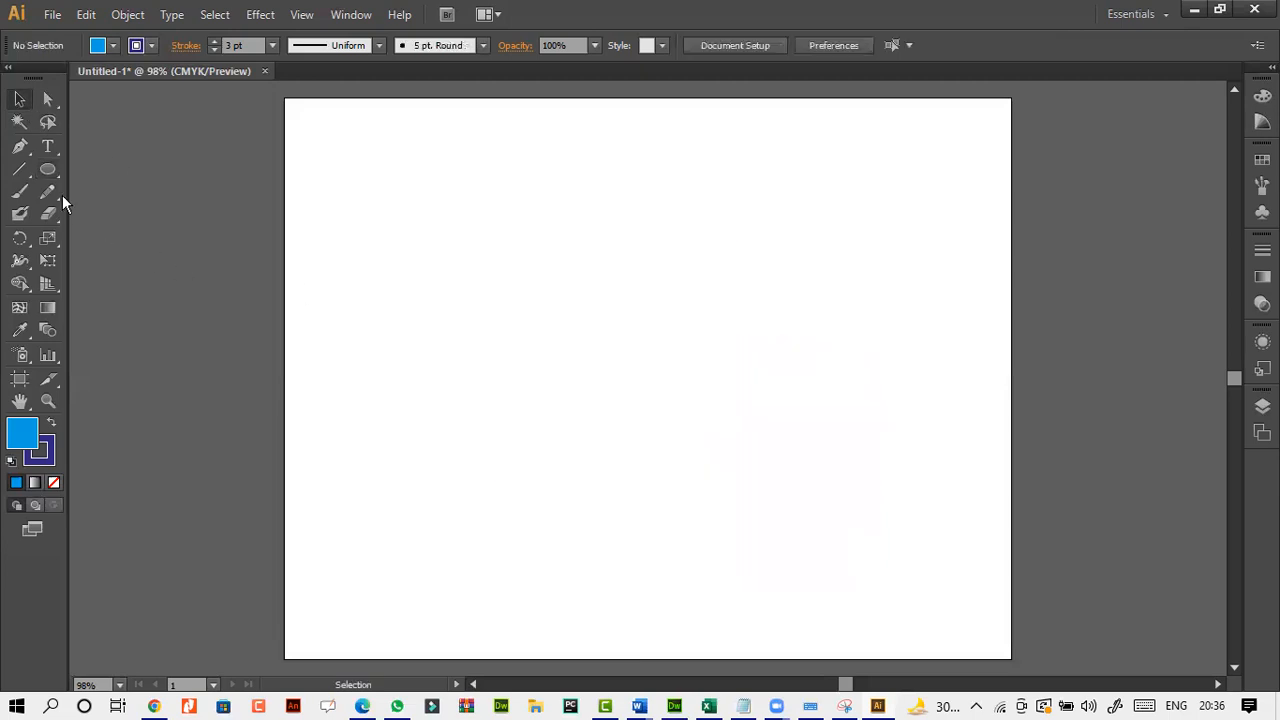
Create a triangle with the Polygon tool using a 1.7639 cm radius and 3 sides, and delete it.
{"action": "left_click", "coordinate": [54, 174]}
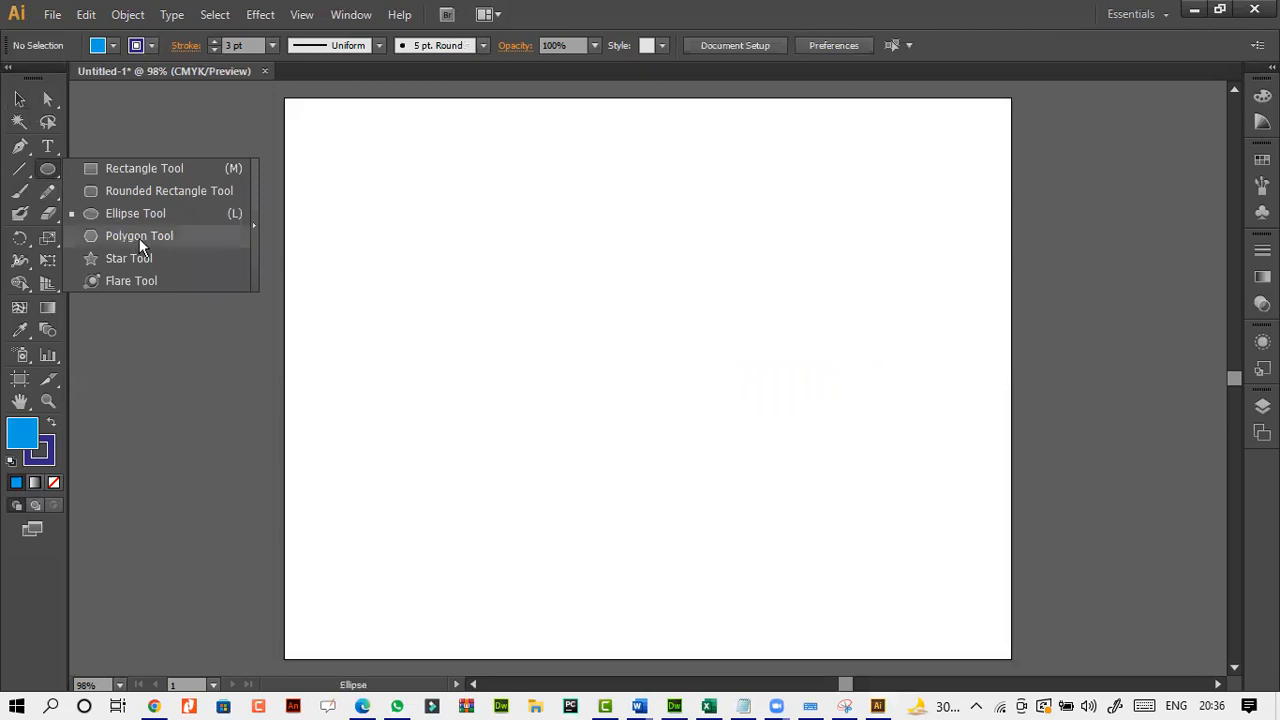
{"action": "left_click", "coordinate": [139, 238]}
{"action": "left_click", "coordinate": [623, 340]}
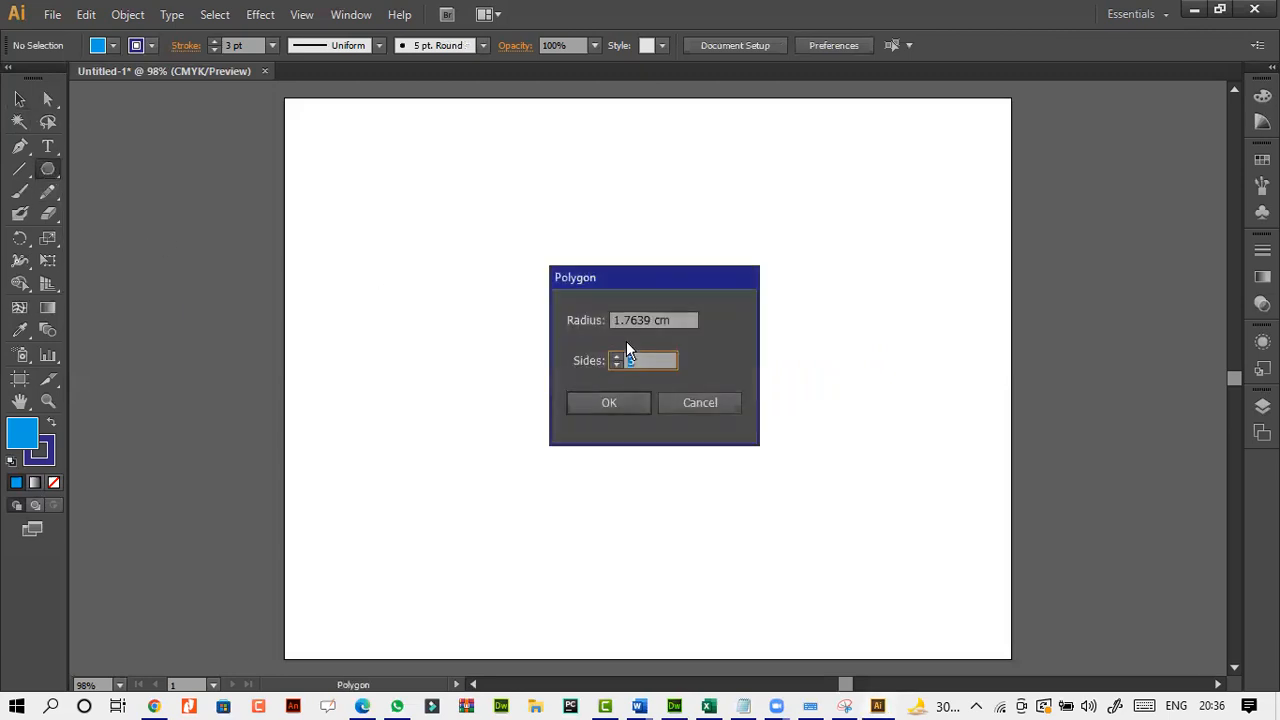
{"action": "left_click", "coordinate": [622, 402]}
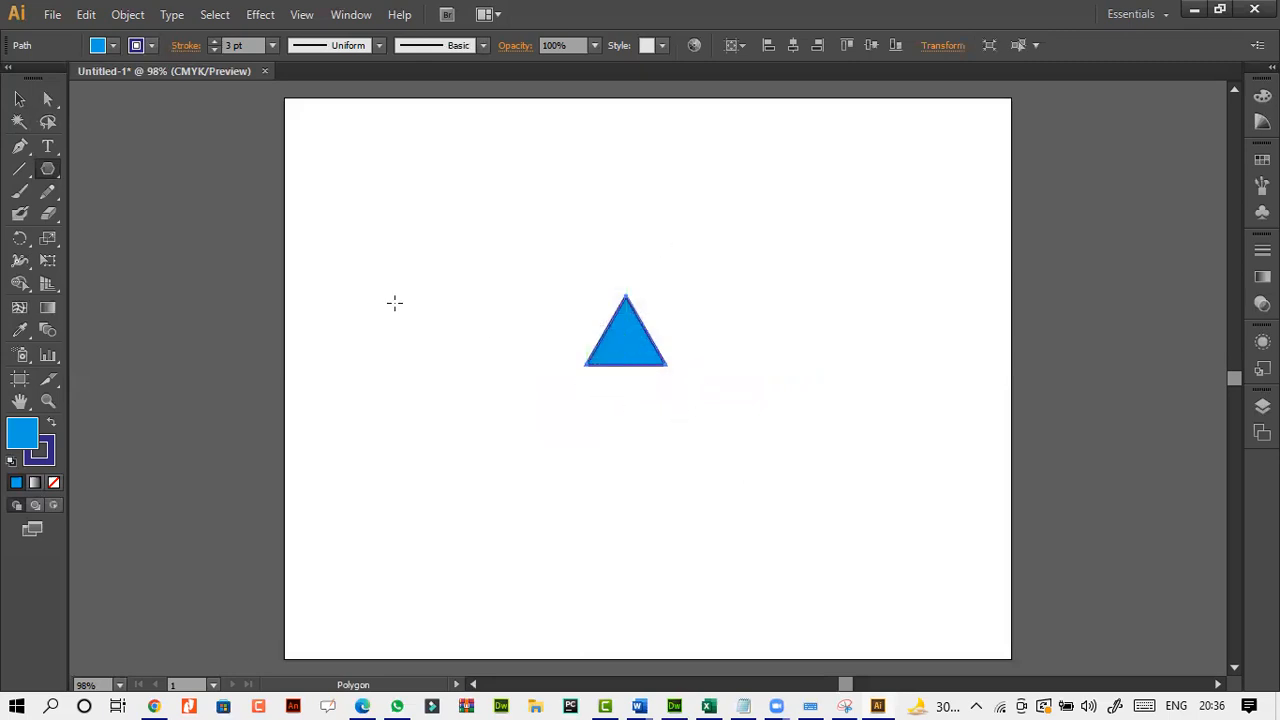
{"action": "key", "text": "Delete"}
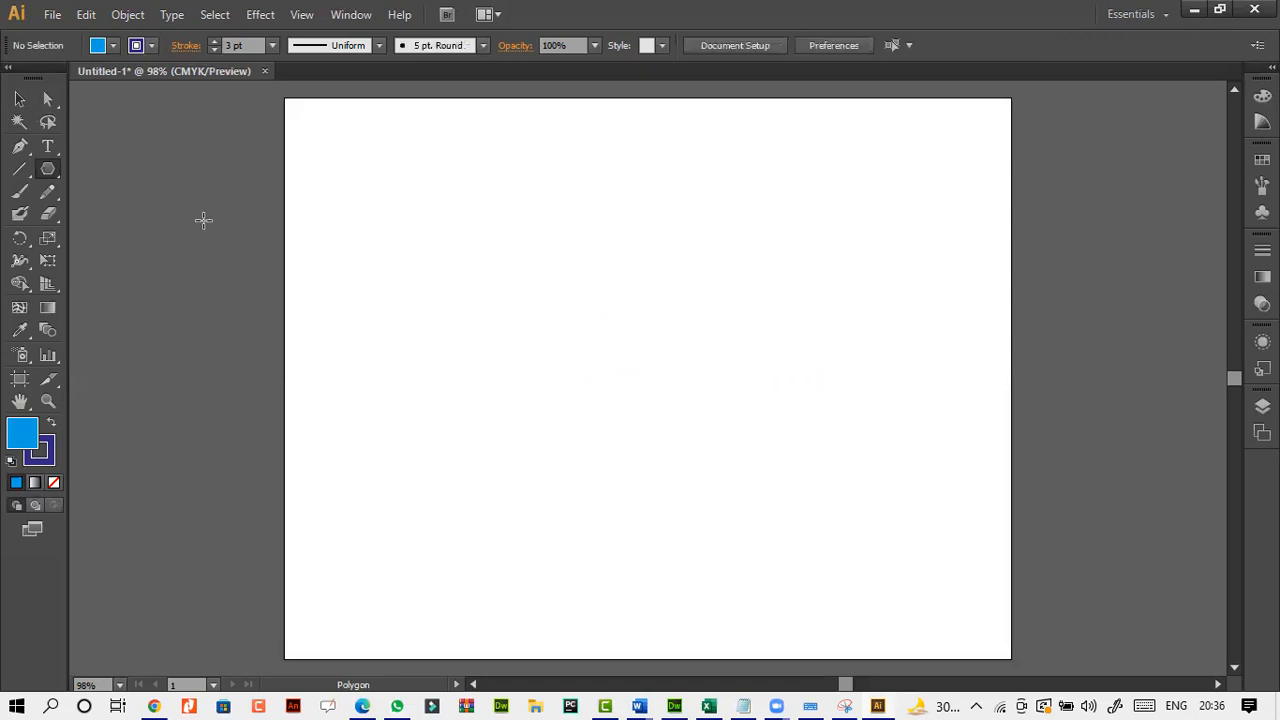
Create a 9 by 9 cm square with the Rectangle tool and move it closer to the middle of the artboard.
{"action": "left_click_drag", "start_coordinate": [54, 172], "coordinate": [125, 177]}
{"action": "left_click", "coordinate": [571, 271]}
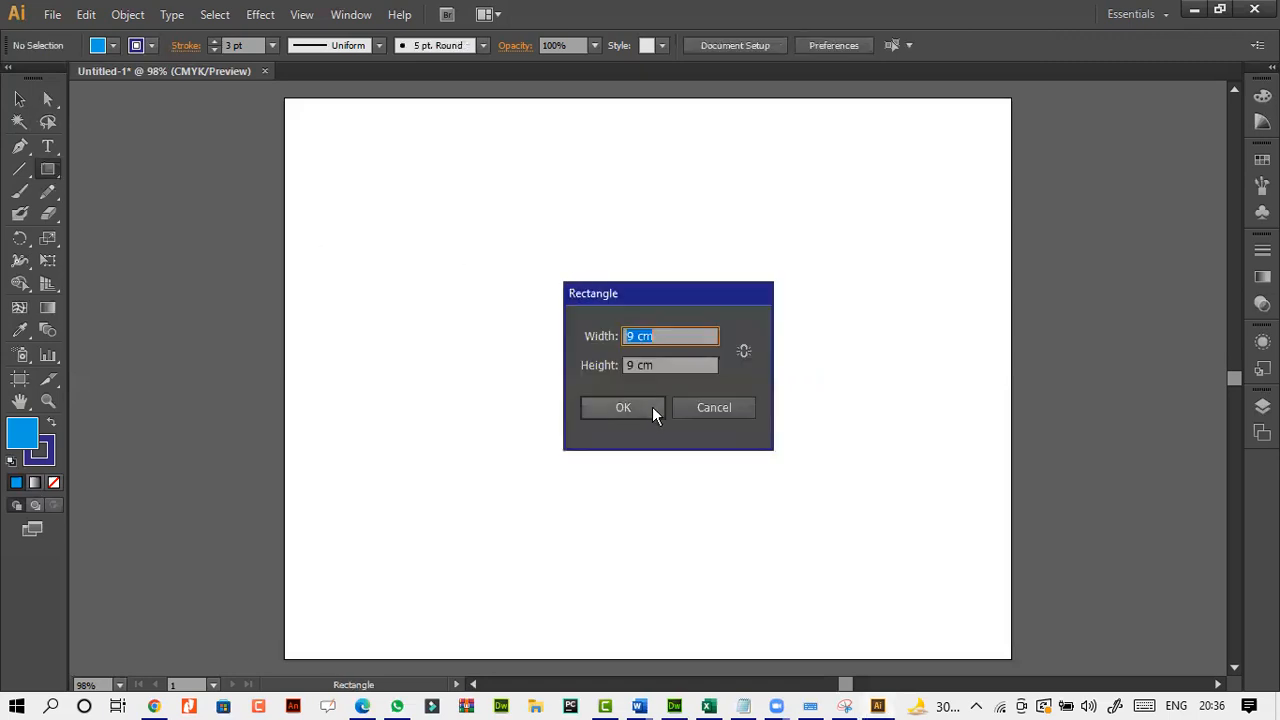
{"action": "left_click", "coordinate": [636, 409]}
{"action": "left_click", "coordinate": [19, 99]}
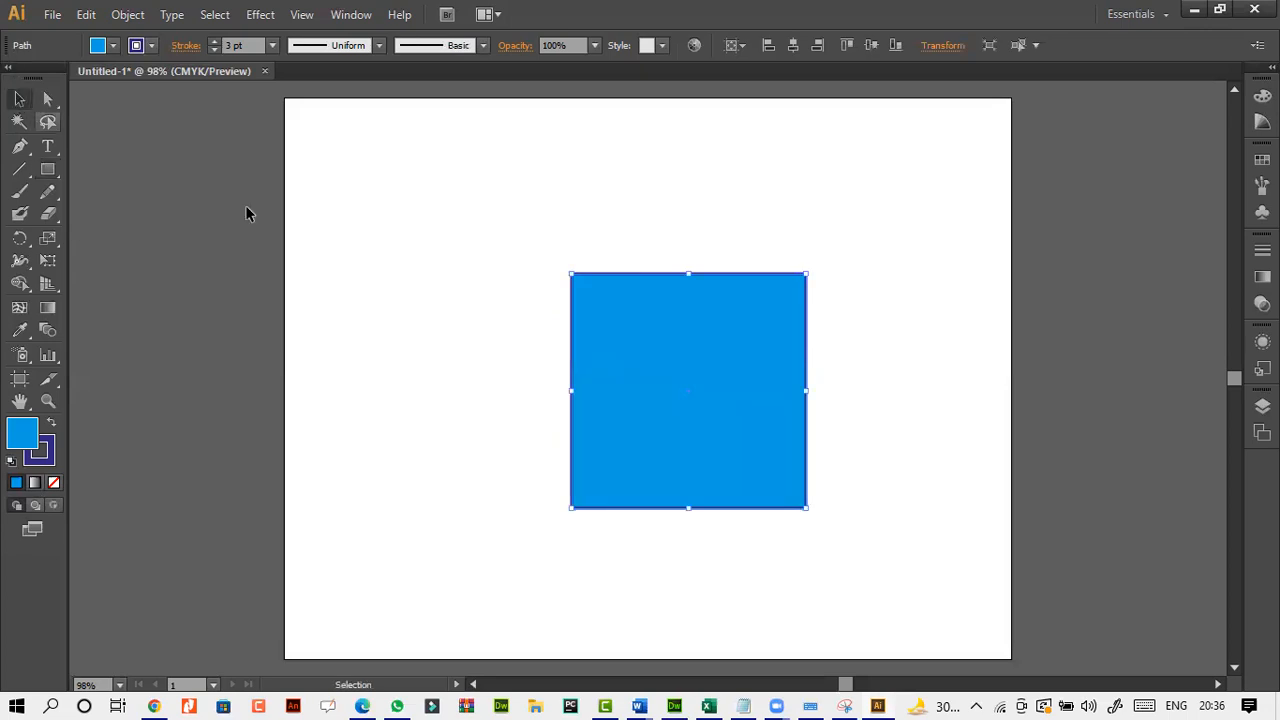
{"action": "left_click_drag", "start_coordinate": [705, 359], "coordinate": [677, 331]}
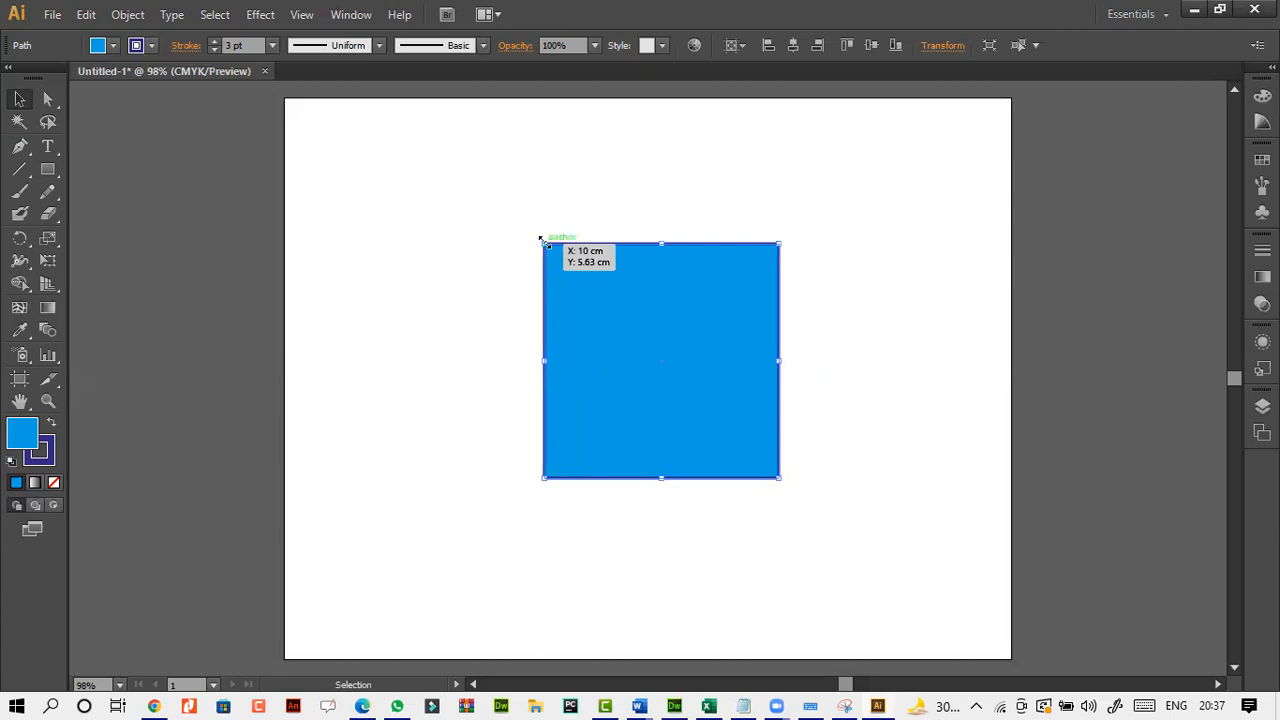
Move the square's upper-left anchor point inward onto the diagonal with Direct Selection, turning the square into a right triangle.
{"action": "left_click", "coordinate": [47, 99]}
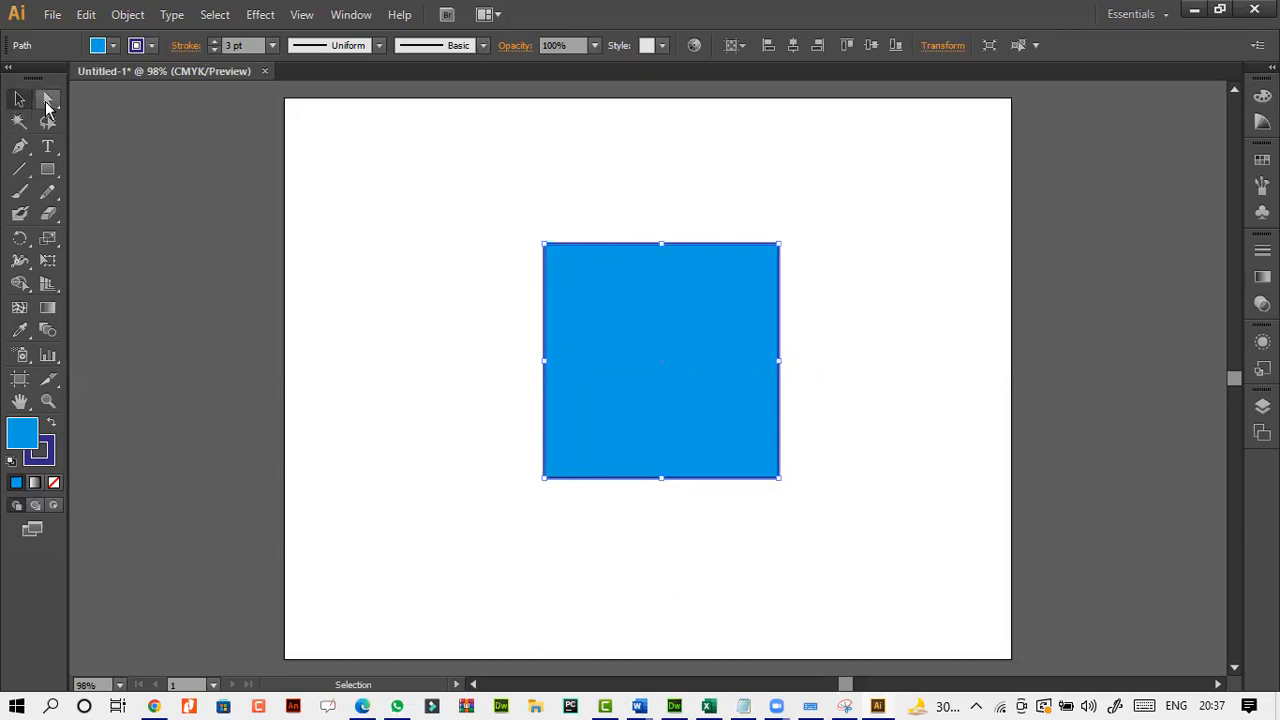
{"action": "left_click", "coordinate": [545, 249]}
{"action": "left_click_drag", "start_coordinate": [545, 249], "coordinate": [651, 372]}
{"action": "left_click", "coordinate": [677, 300]}
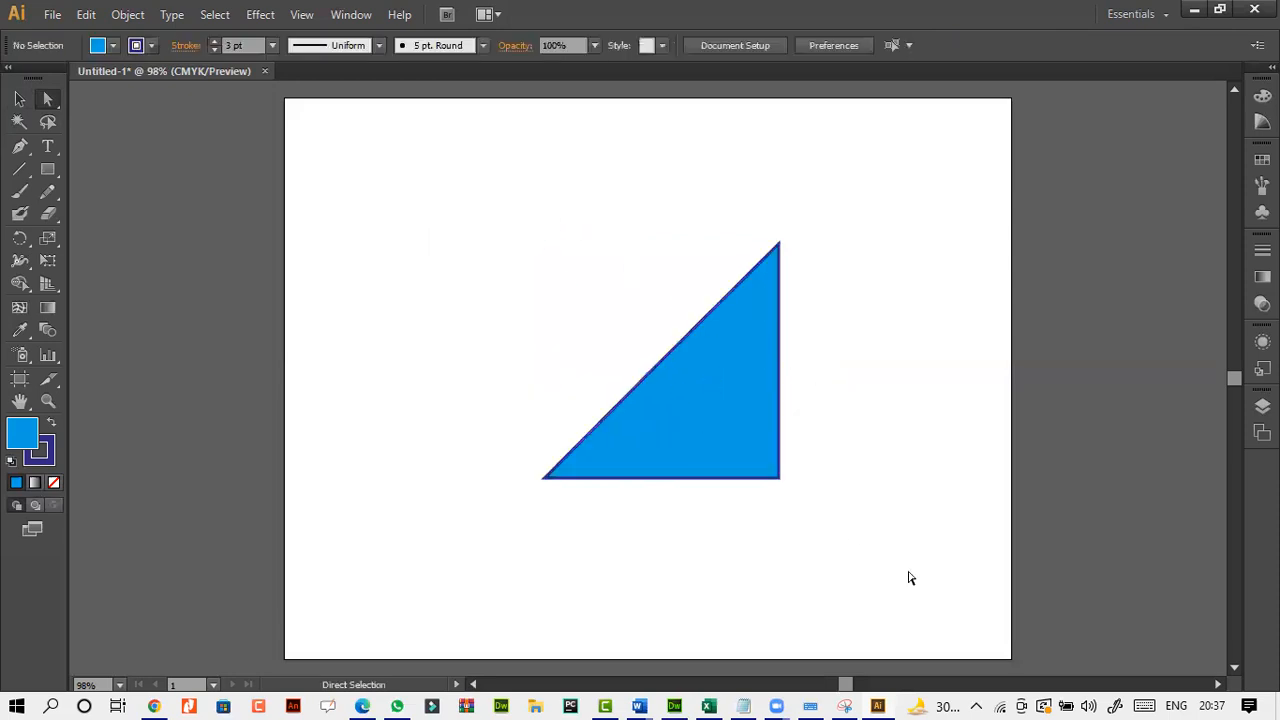
Move the whole right triangle to the left on the artboard, and delete it.
{"action": "key", "text": "ctrl+a"}
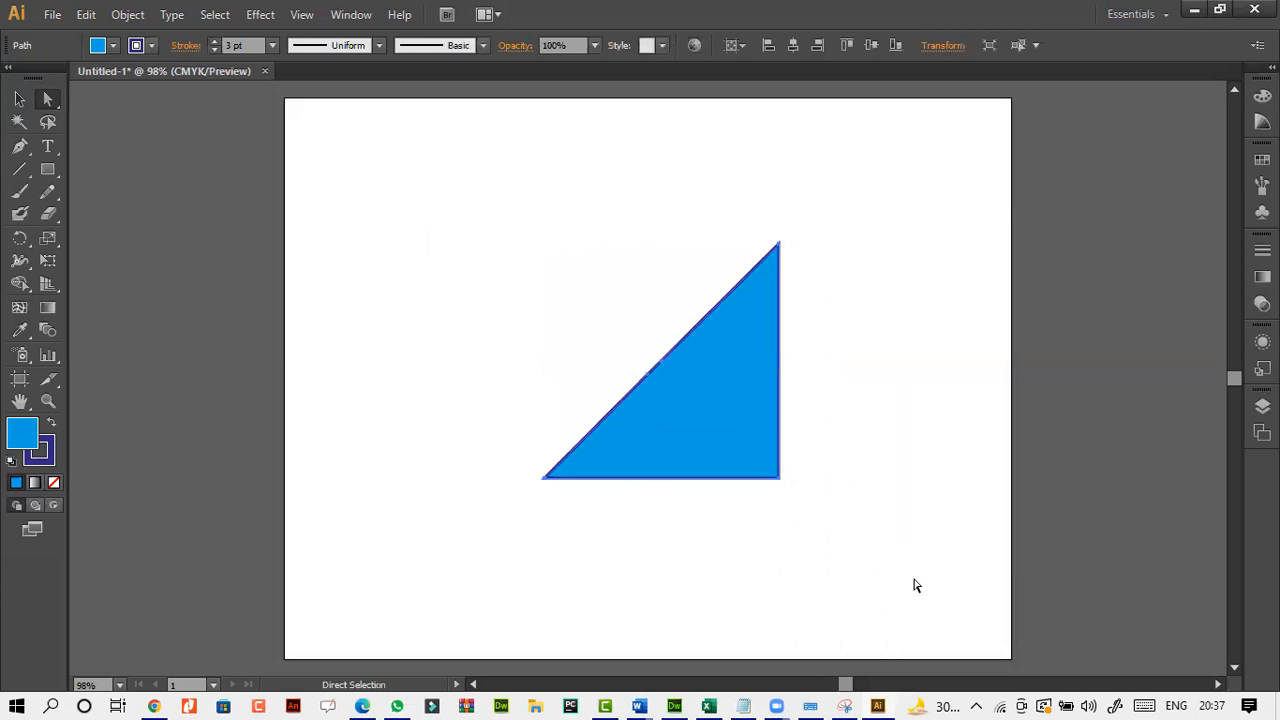
{"action": "left_click_drag", "start_coordinate": [737, 440], "coordinate": [644, 436]}
{"action": "left_click", "coordinate": [790, 465]}
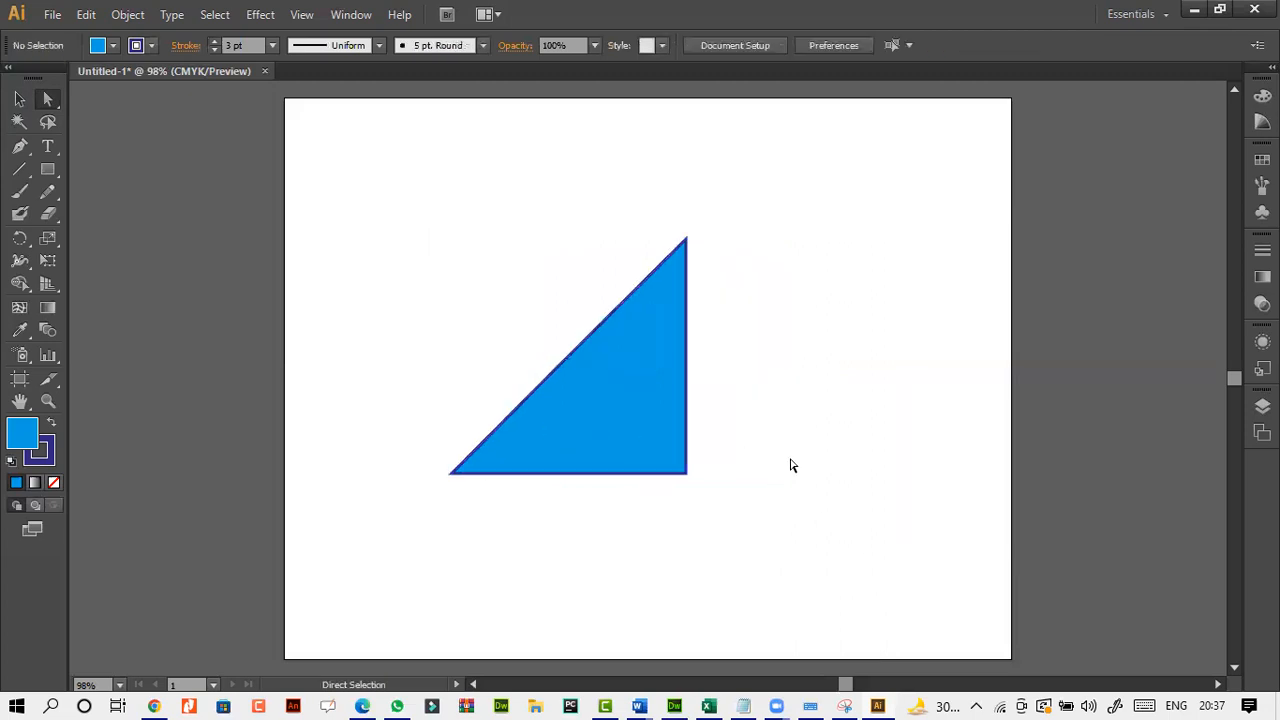
{"action": "left_click", "coordinate": [654, 434]}
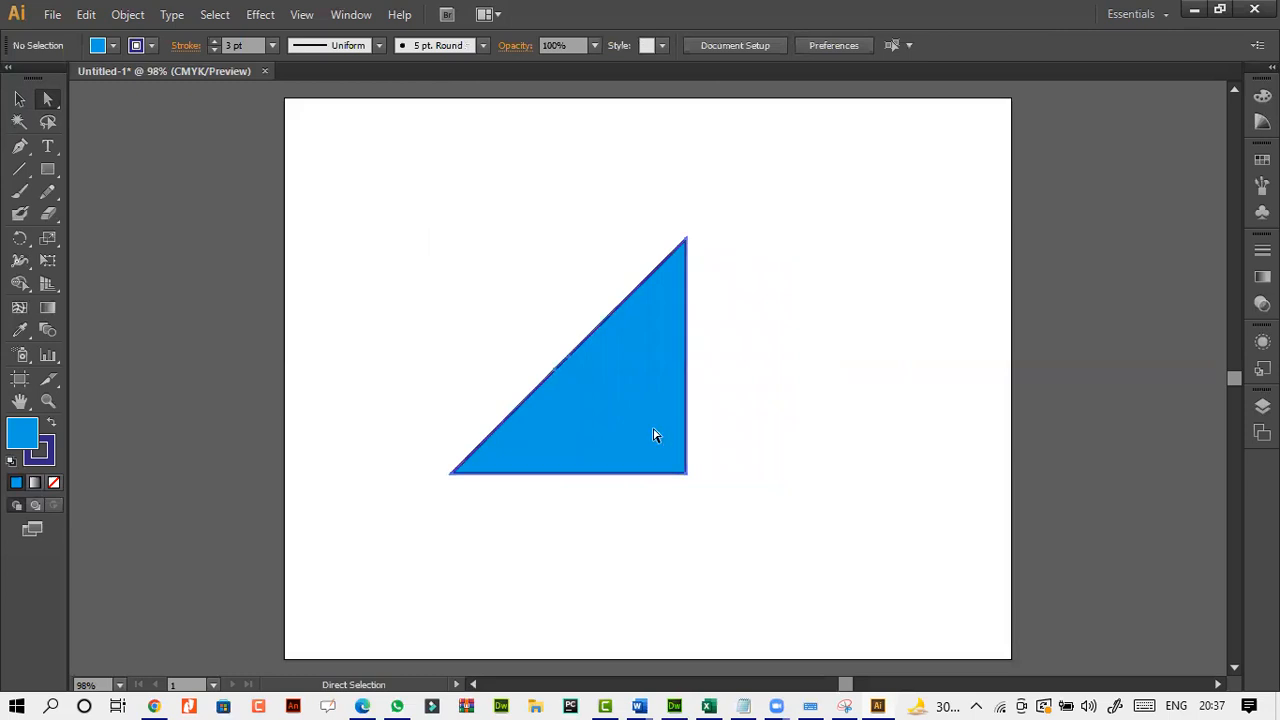
{"action": "key", "text": "Delete"}
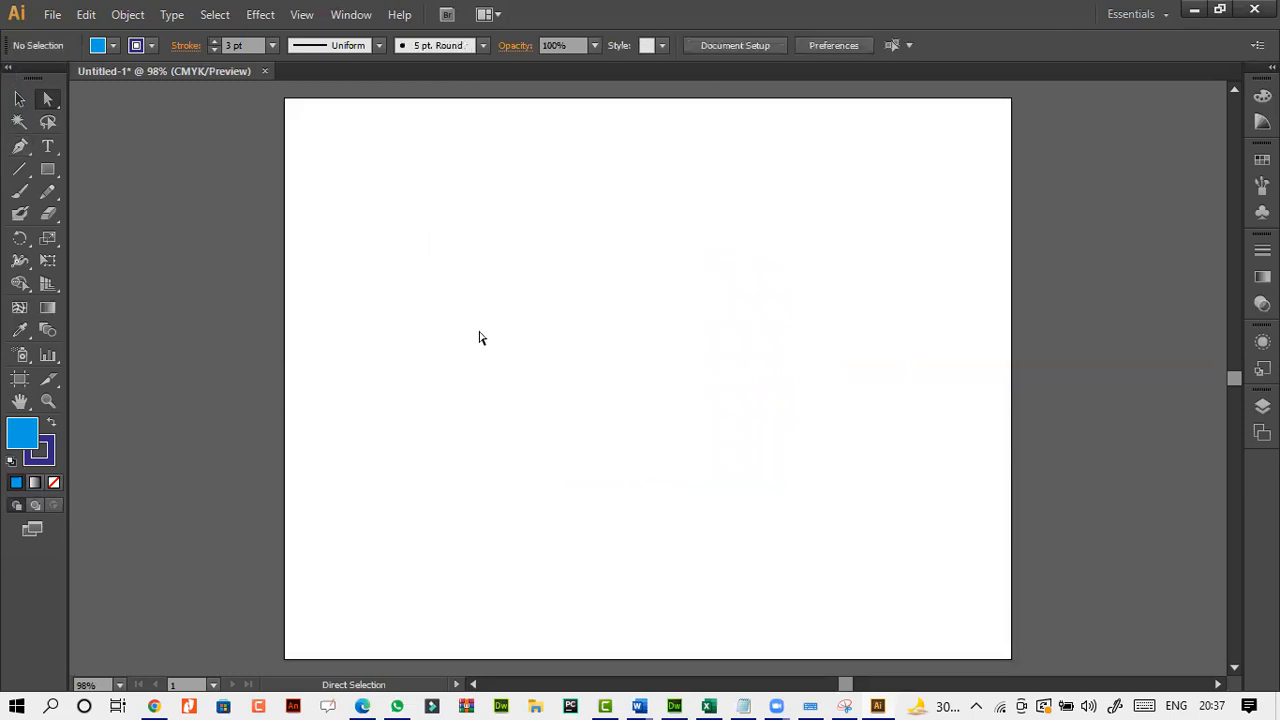
Undo the triangle's deletion, move and corner reshaping, and delete the restored square.
{"action": "key", "text": "ctrl+z"}
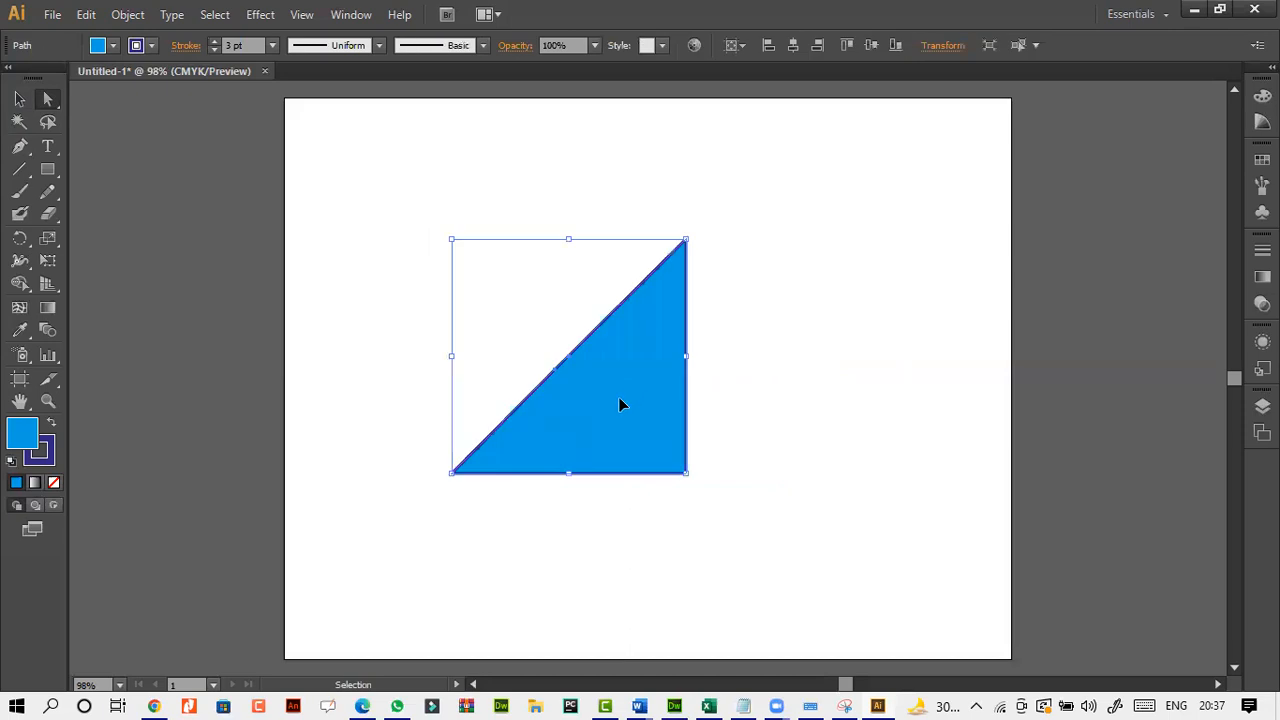
{"action": "key", "text": "ctrl+z"}
{"action": "key", "text": "ctrl+z"}
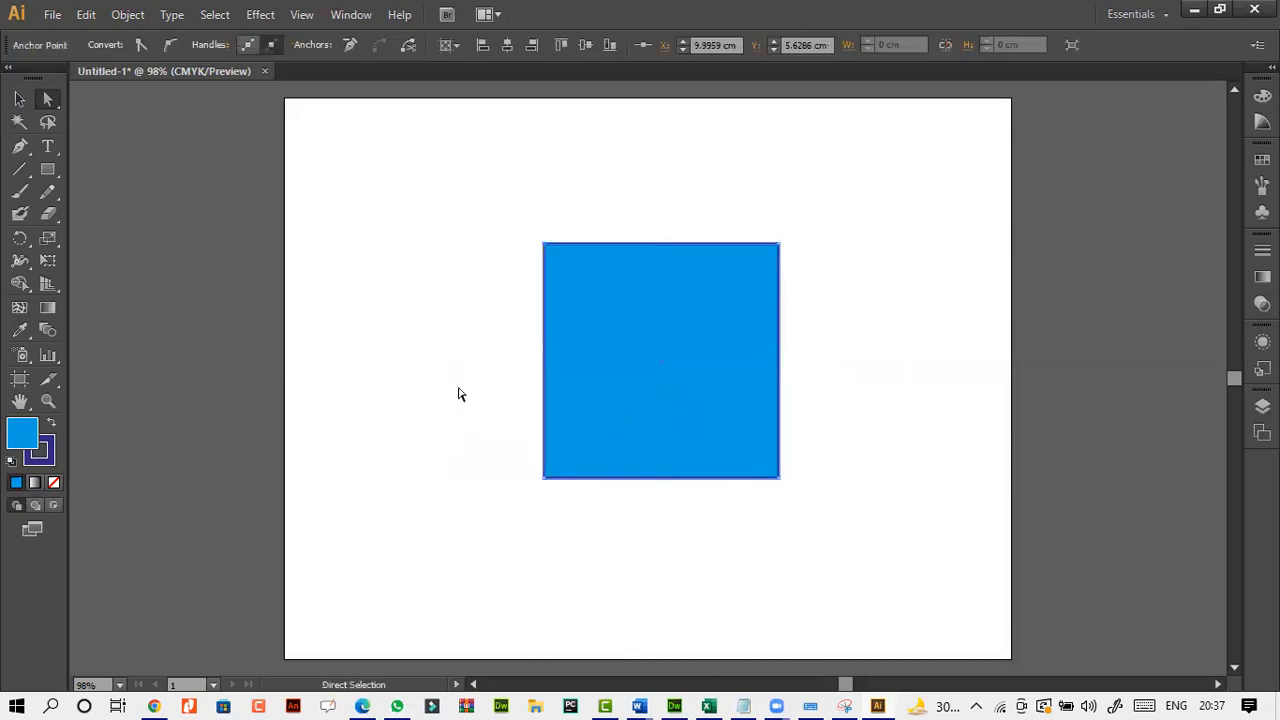
{"action": "key", "text": "Delete"}
{"action": "key", "text": "Delete"}
Create a 9 by 9 cm circle with the Ellipse tool near the middle of the artboard.
{"action": "left_click_drag", "start_coordinate": [47, 169], "coordinate": [126, 212]}
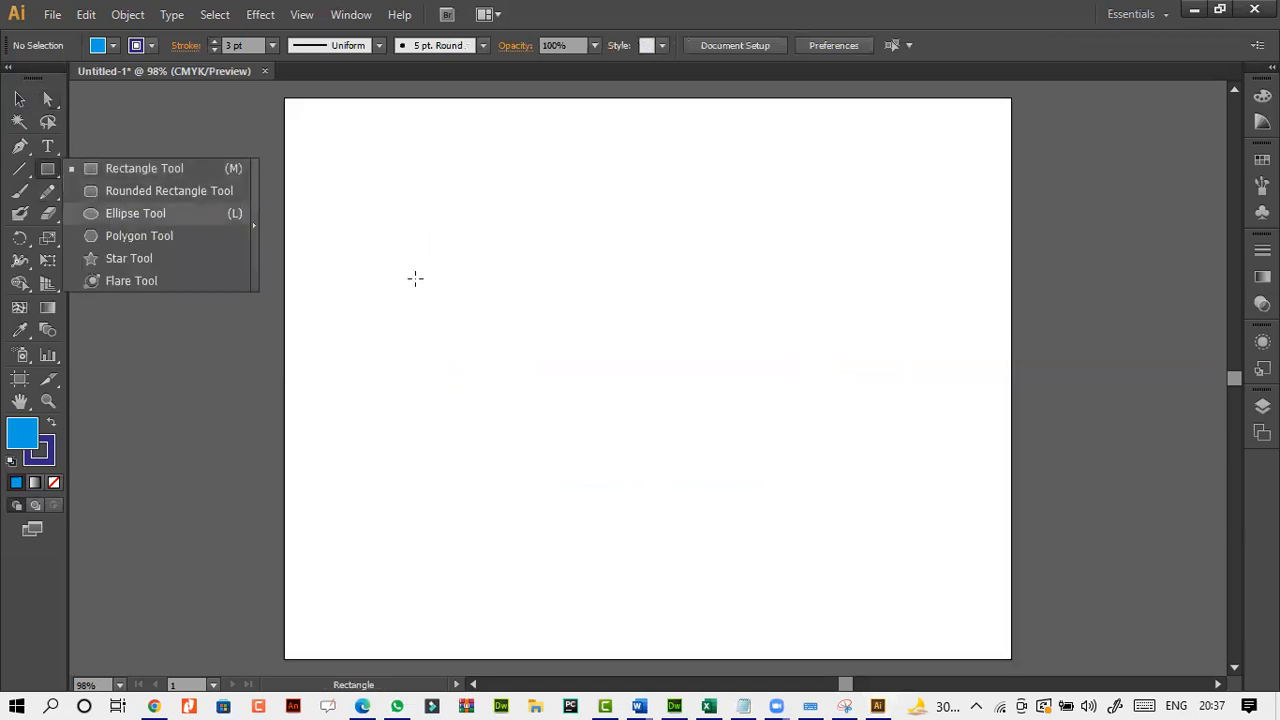
{"action": "left_click", "coordinate": [517, 289]}
{"action": "left_click", "coordinate": [662, 409]}
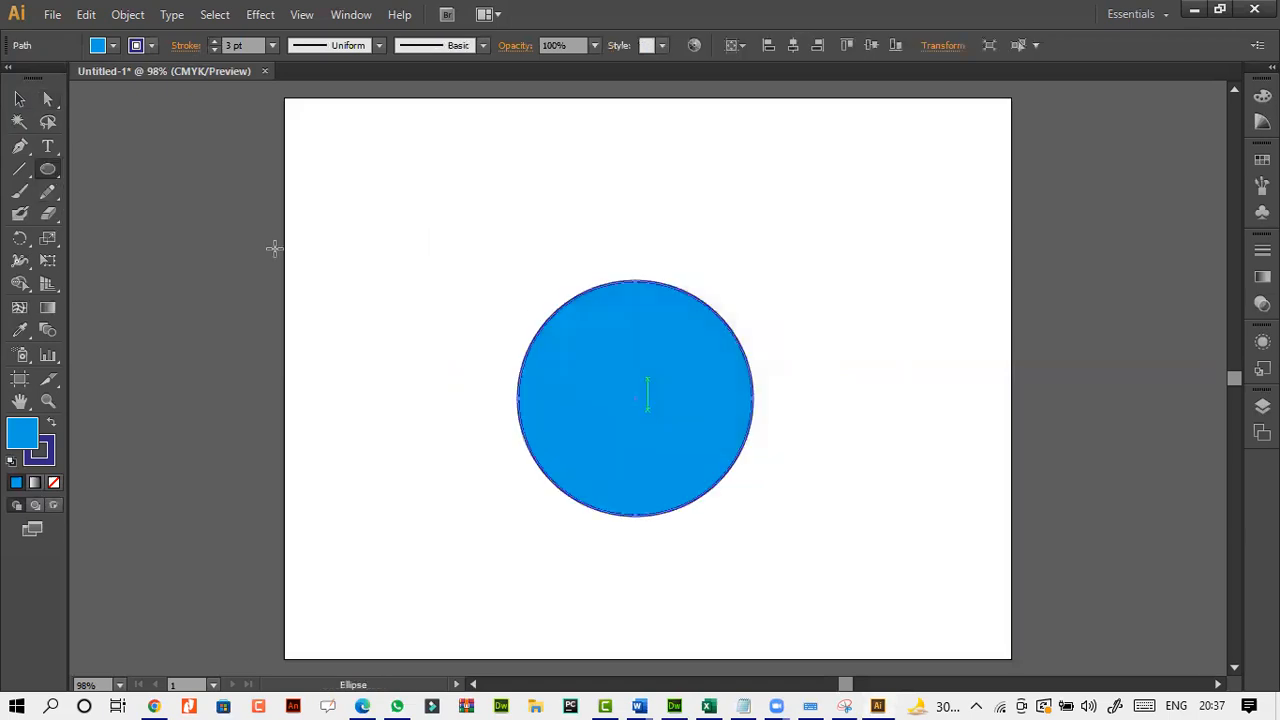
Create a second, larger circle with the Ellipse tool, 13 cm wide and 13 cm high.
{"action": "left_click", "coordinate": [425, 219]}
{"action": "type", "text": "13"}
{"action": "key", "text": "Tab"}
{"action": "type", "text": "14"}
{"action": "double_click", "coordinate": [643, 367]}
{"action": "type", "text": "13"}
{"action": "left_click", "coordinate": [652, 410]}
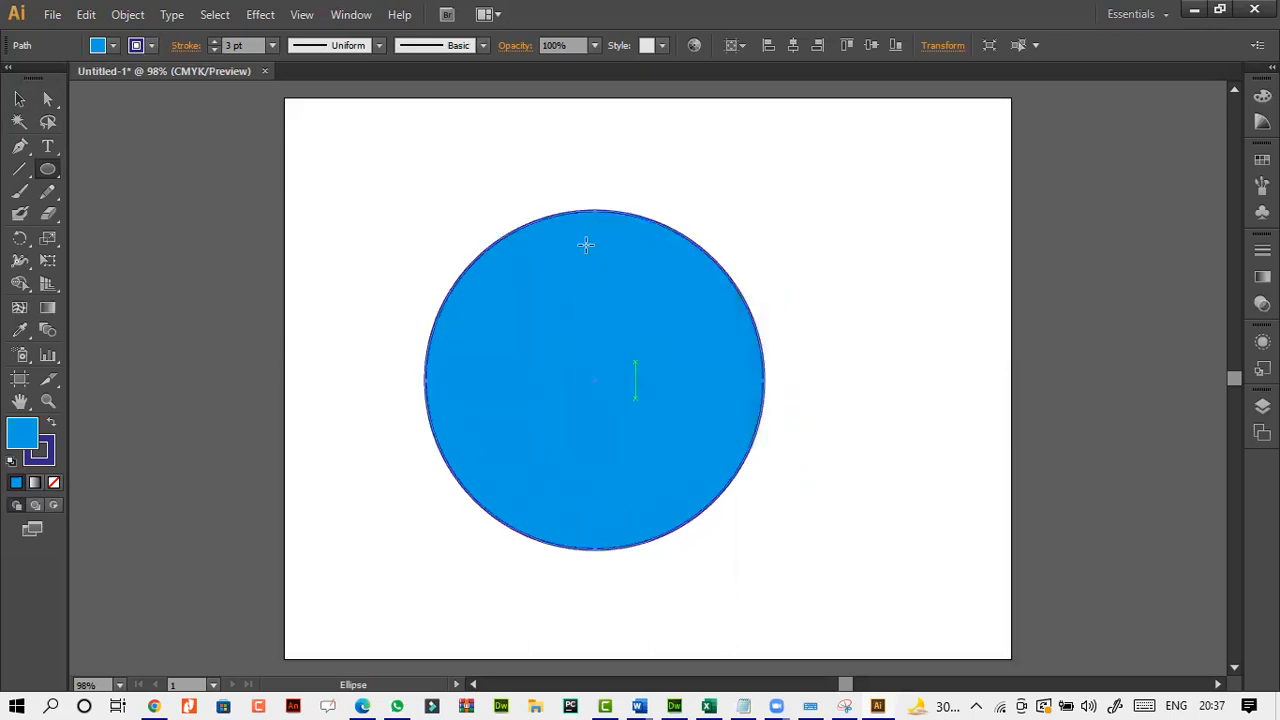
Cut the small circle from behind the large one and paste it in front, with the large circle near the artboard's middle.
{"action": "left_click", "coordinate": [20, 99]}
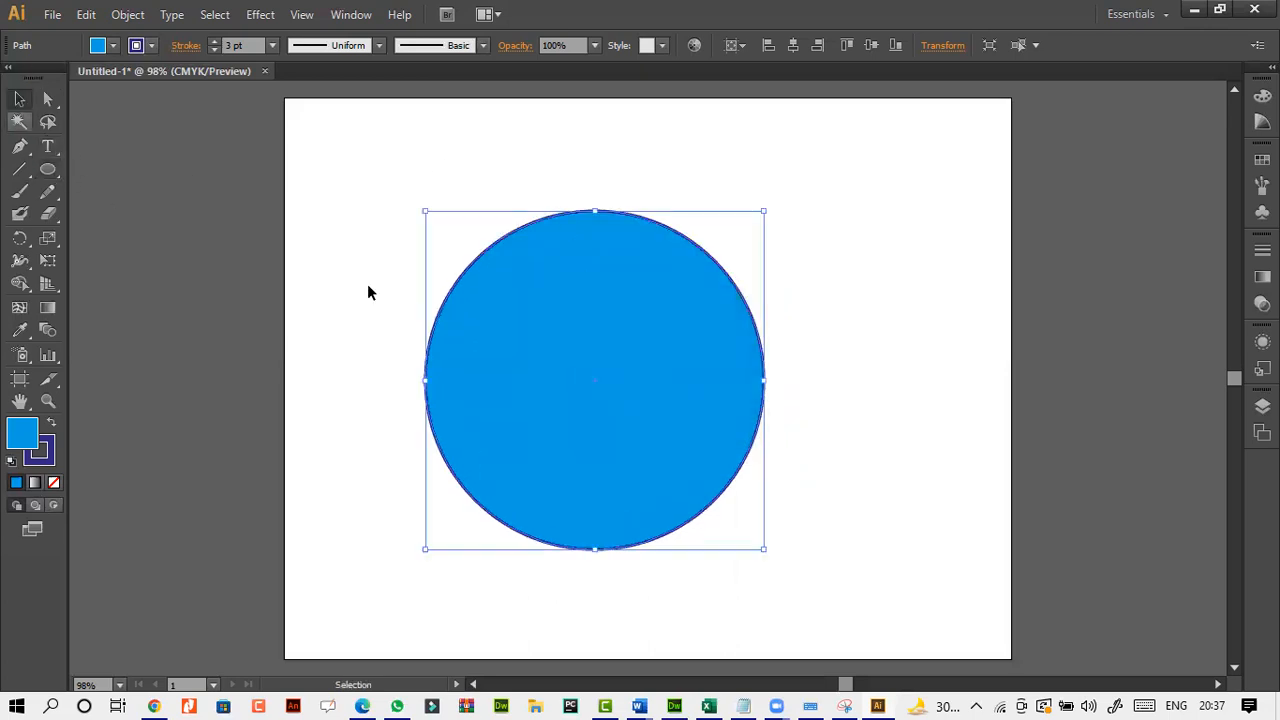
{"action": "left_click_drag", "start_coordinate": [585, 384], "coordinate": [766, 339]}
{"action": "left_click", "coordinate": [590, 414]}
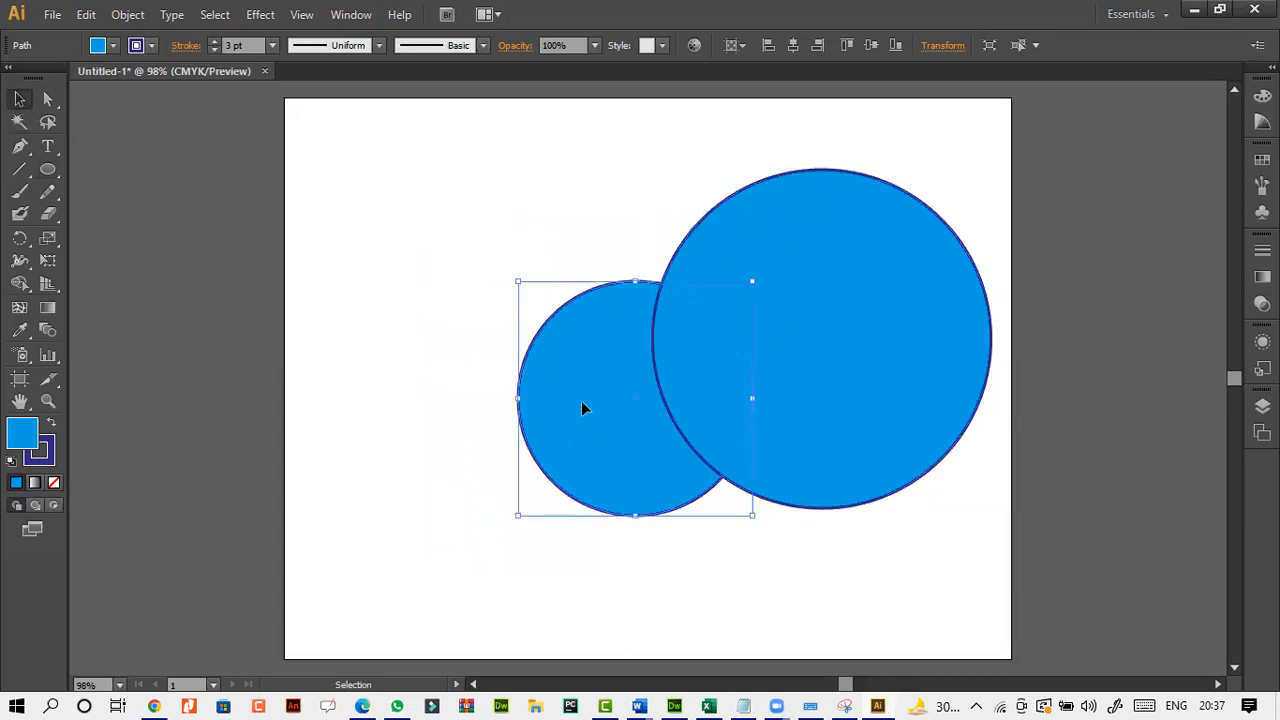
{"action": "key", "text": "Delete"}
{"action": "left_click_drag", "start_coordinate": [703, 371], "coordinate": [574, 371]}
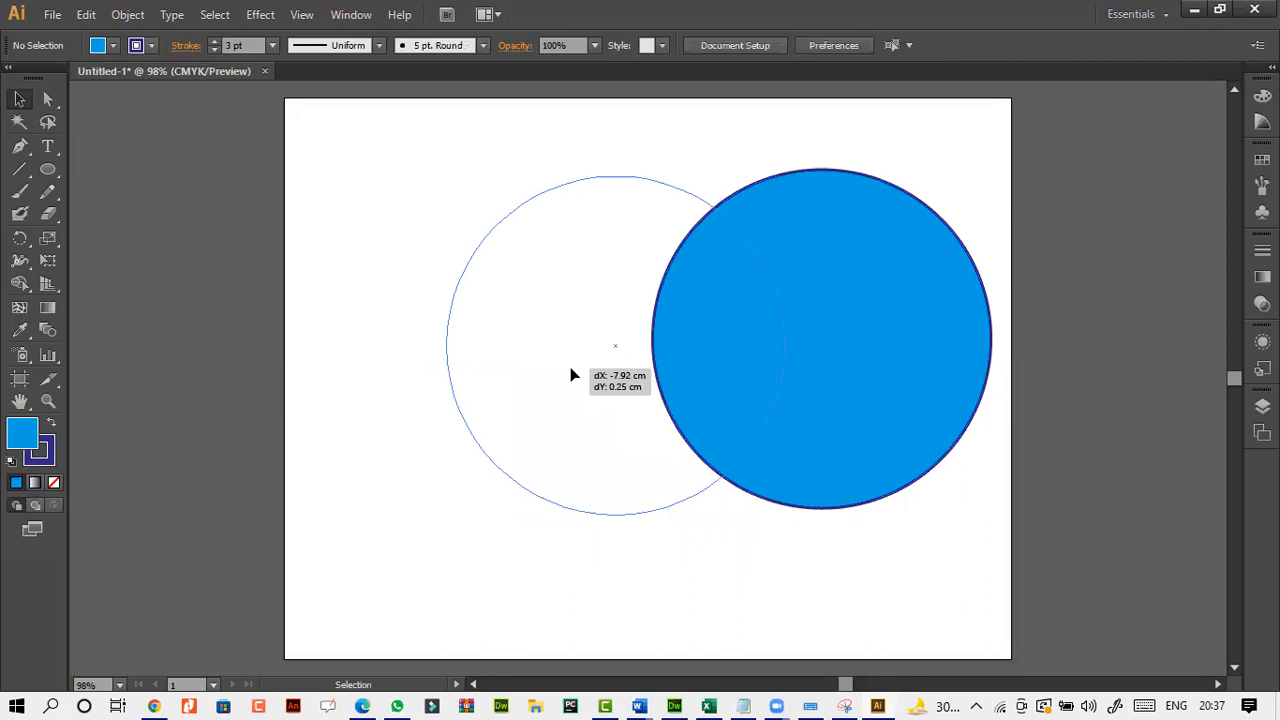
{"action": "key", "text": "ctrl+v"}
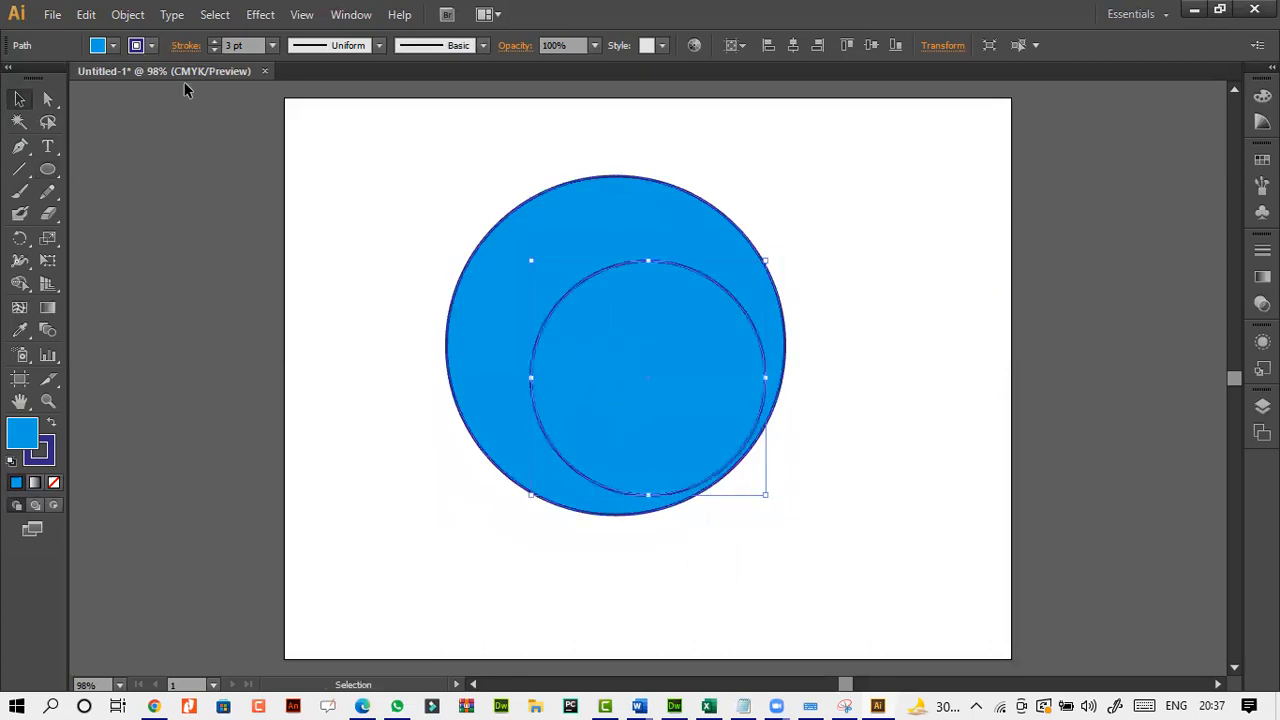
Fill the small circle with the green swatch.
{"action": "left_click", "coordinate": [115, 46]}
{"action": "left_click", "coordinate": [93, 78]}
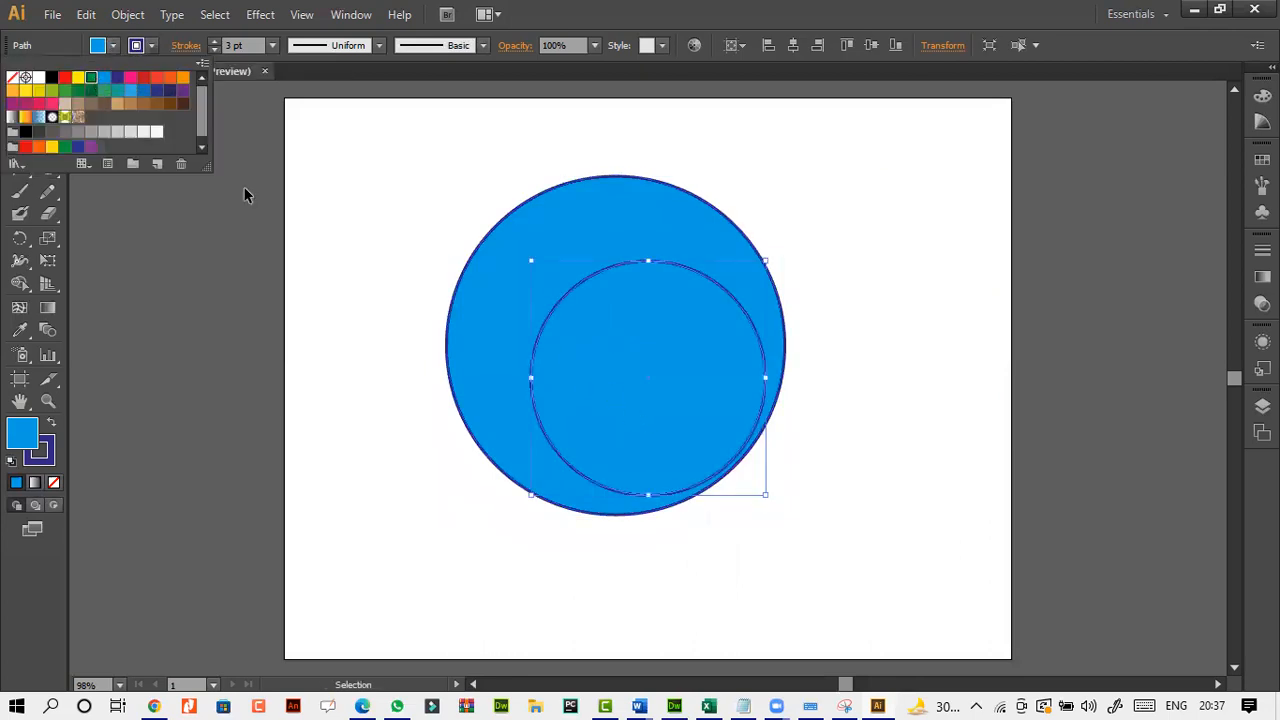
{"action": "left_click", "coordinate": [246, 188]}
Select both circles and align them with Horizontal Align Center.
{"action": "left_click", "coordinate": [422, 165]}
{"action": "left_click_drag", "start_coordinate": [412, 157], "coordinate": [784, 522]}
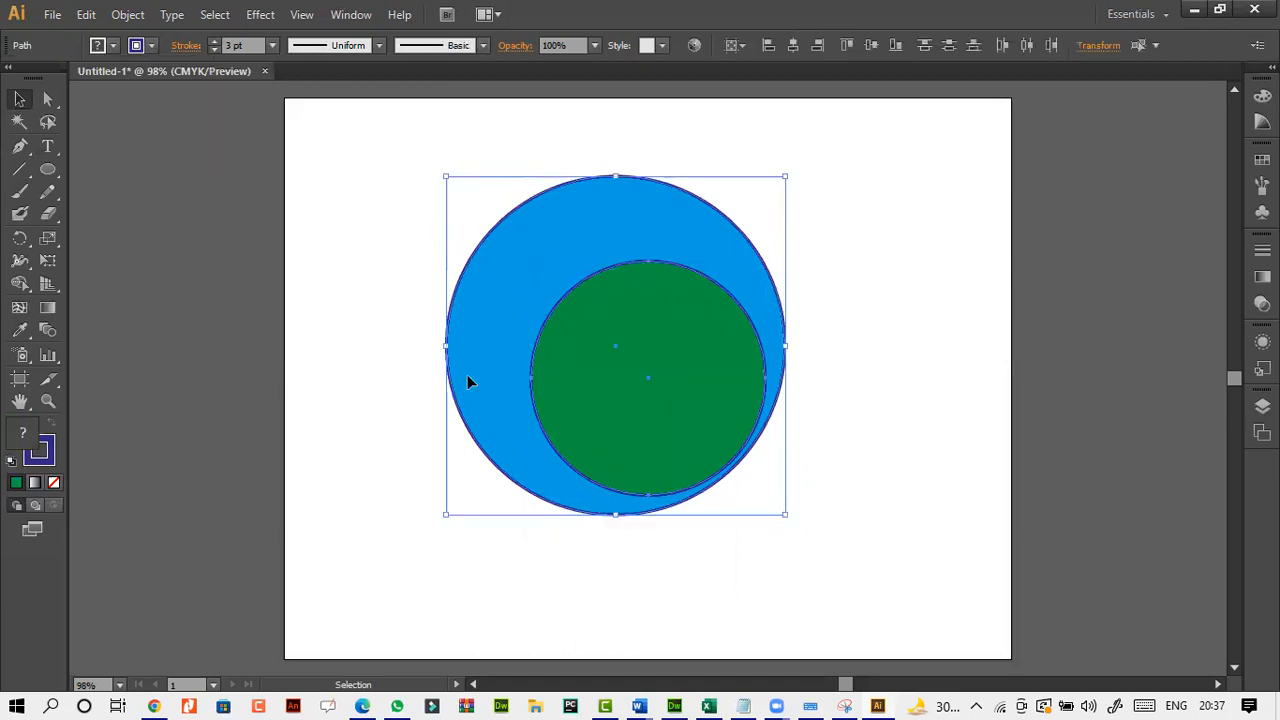
{"action": "left_click", "coordinate": [795, 44]}
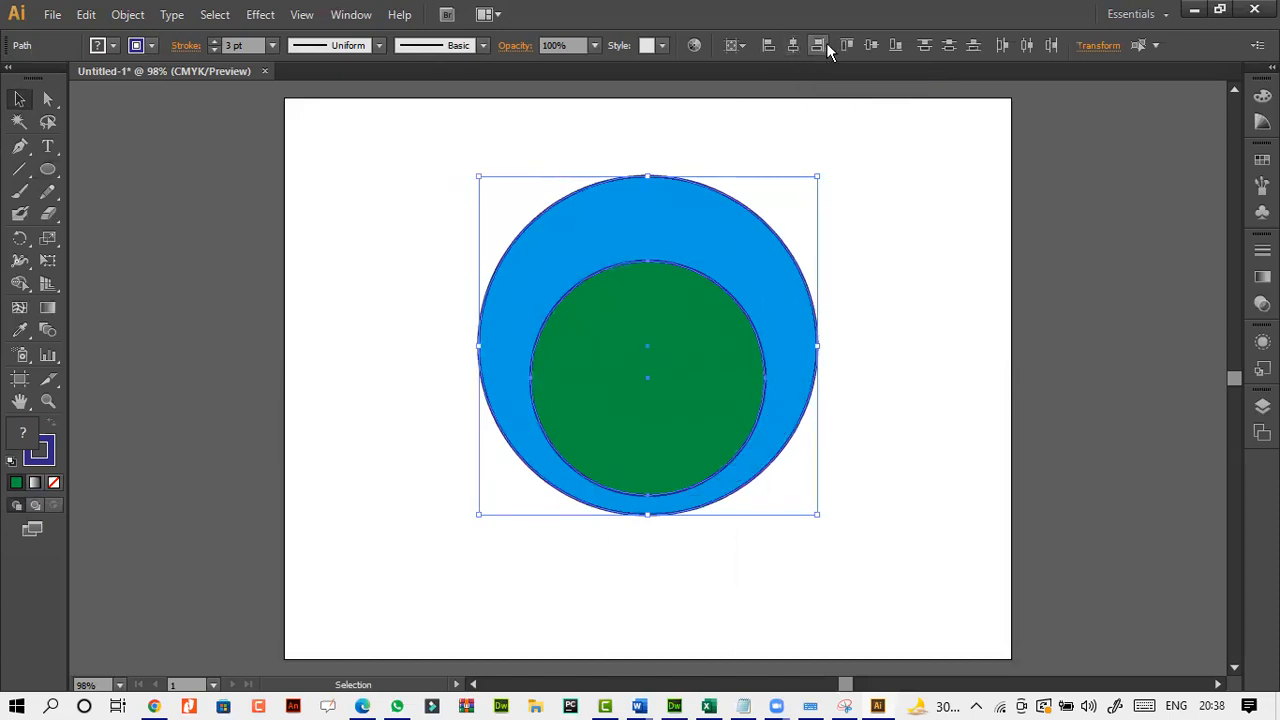
Try distributing the two circles vertically by their centers, and undo the distribution.
{"action": "left_click", "coordinate": [949, 47]}
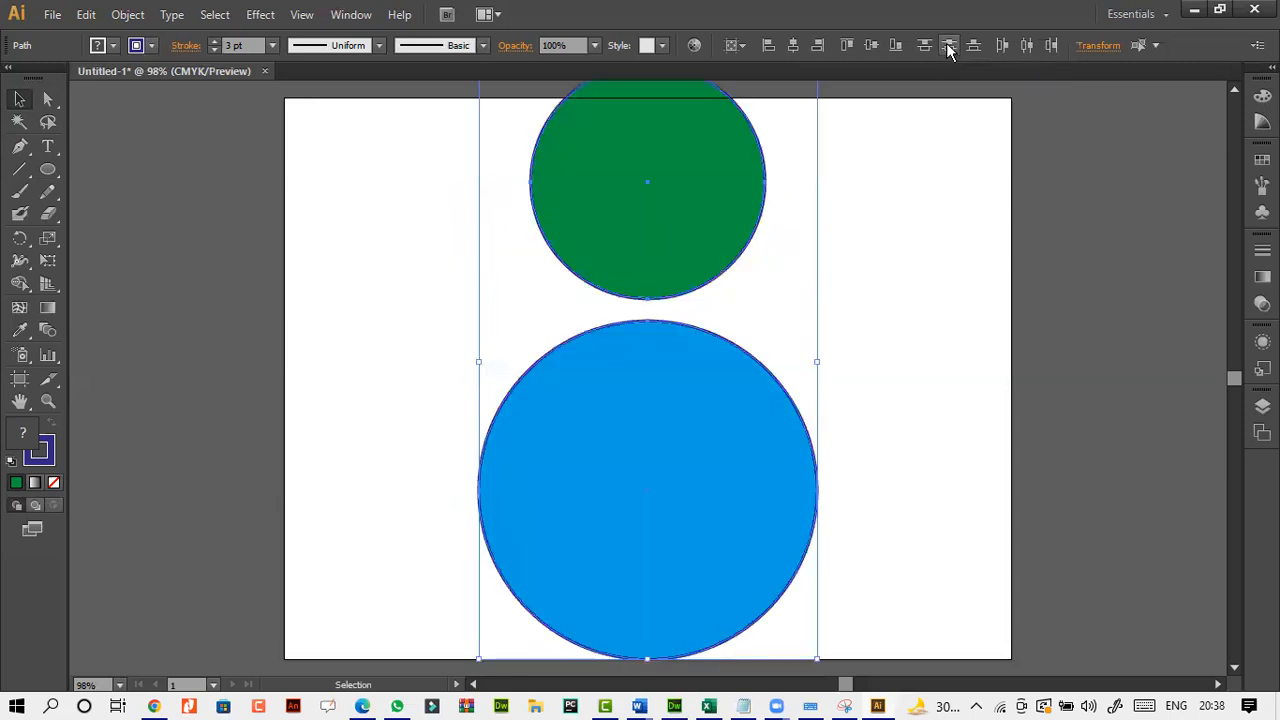
{"action": "key", "text": "ctrl+z"}
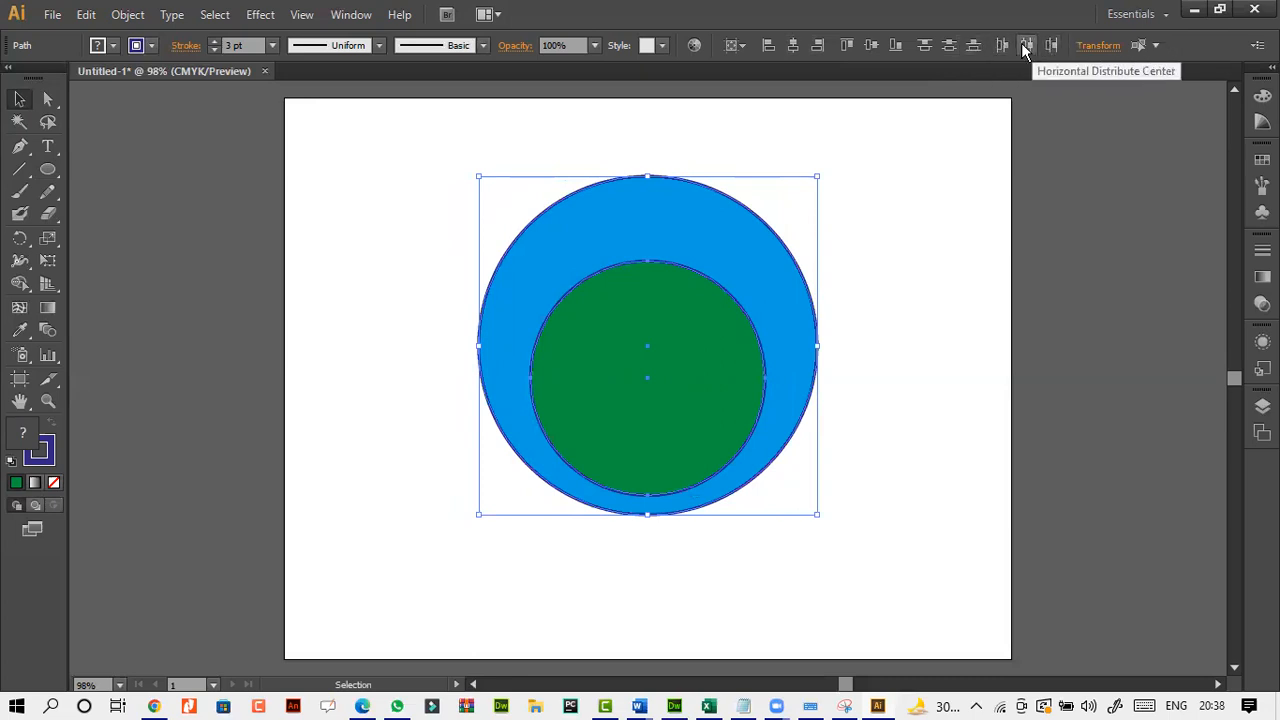
Align the two circles by their vertical centers so they are concentric, and deselect them.
{"action": "left_click", "coordinate": [873, 47]}
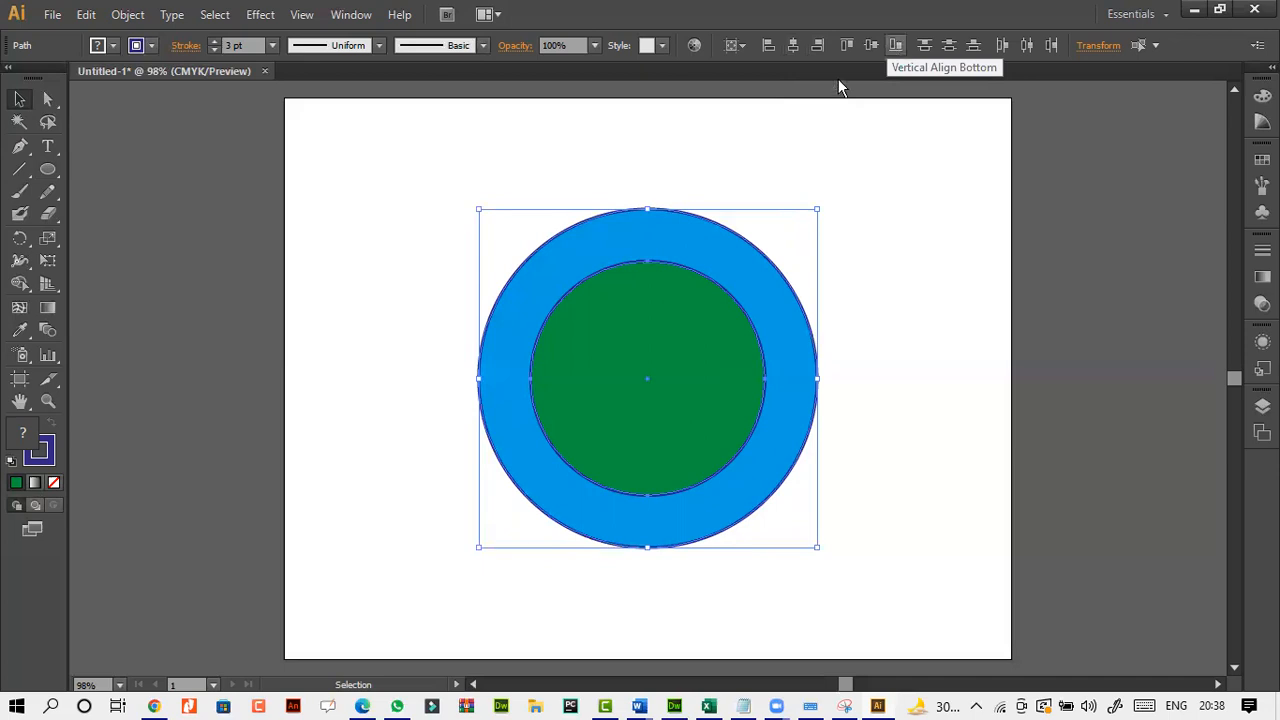
{"action": "left_click", "coordinate": [421, 225]}
Select the blue and green concentric circles together.
{"action": "left_click_drag", "start_coordinate": [416, 170], "coordinate": [836, 544]}
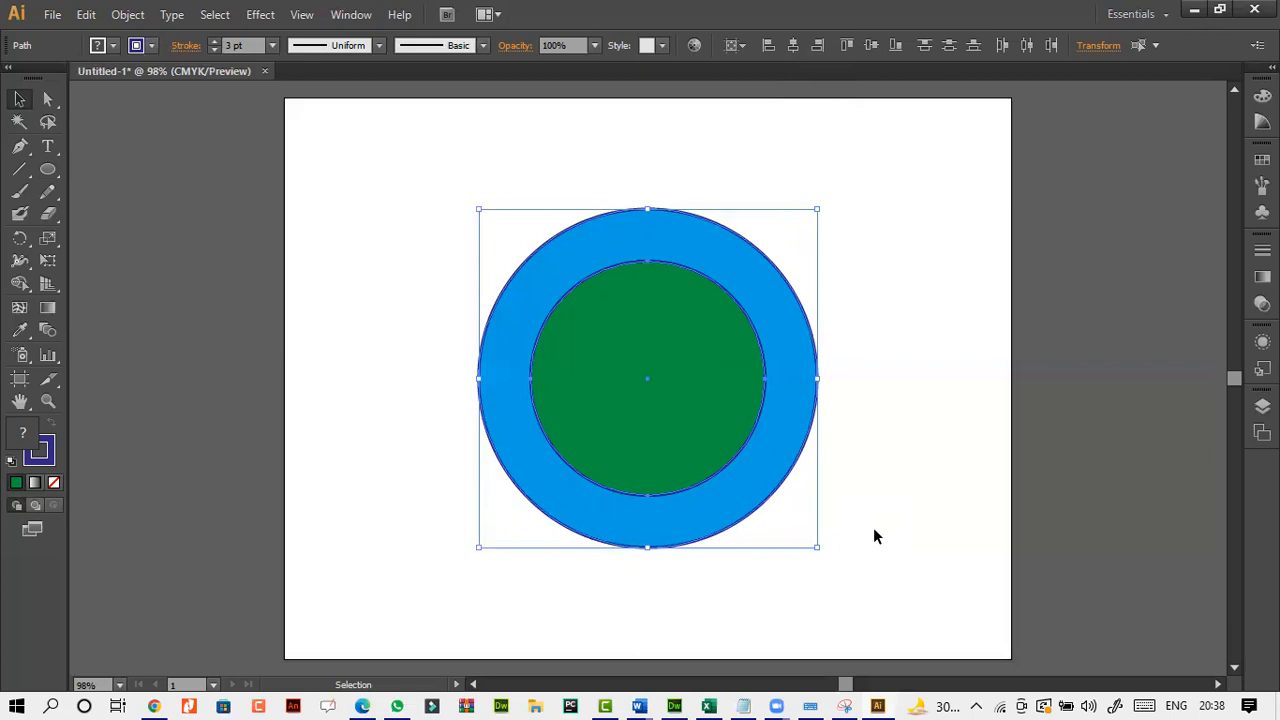
{"action": "left_click", "coordinate": [873, 530]}
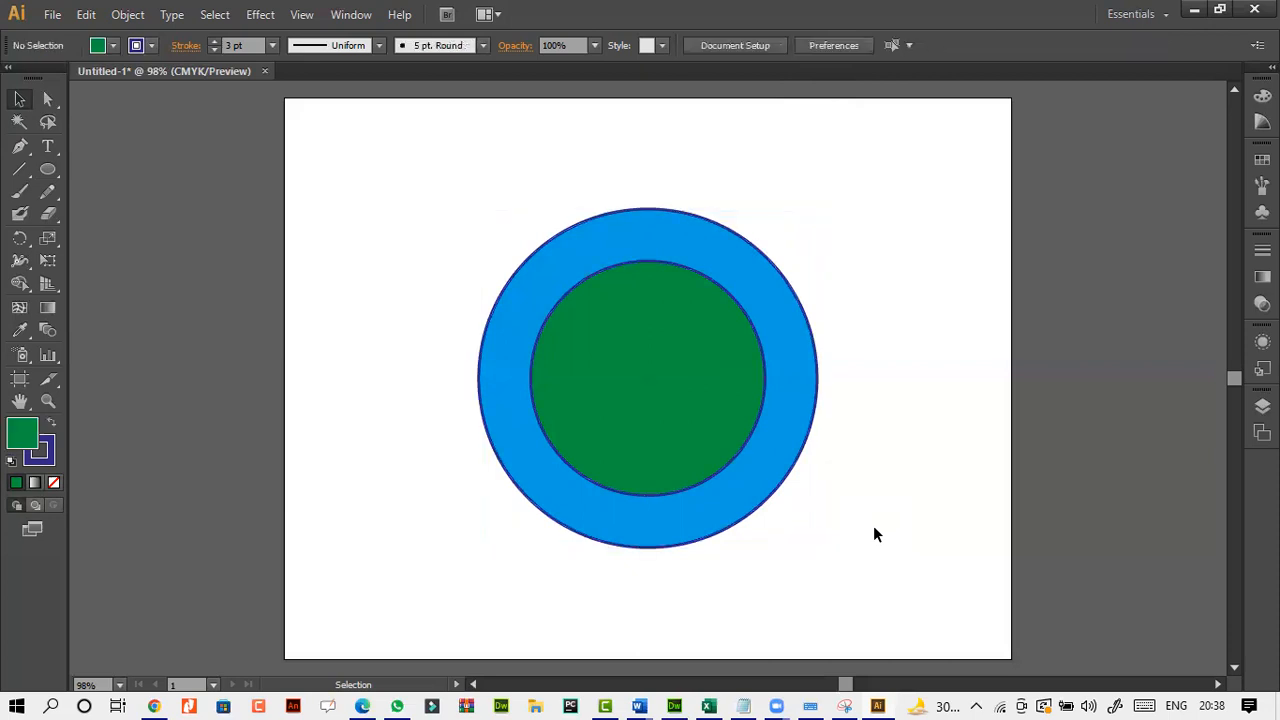
{"action": "left_click", "coordinate": [637, 430]}
{"action": "left_click", "coordinate": [420, 379]}
{"action": "left_click_drag", "start_coordinate": [406, 190], "coordinate": [670, 546]}
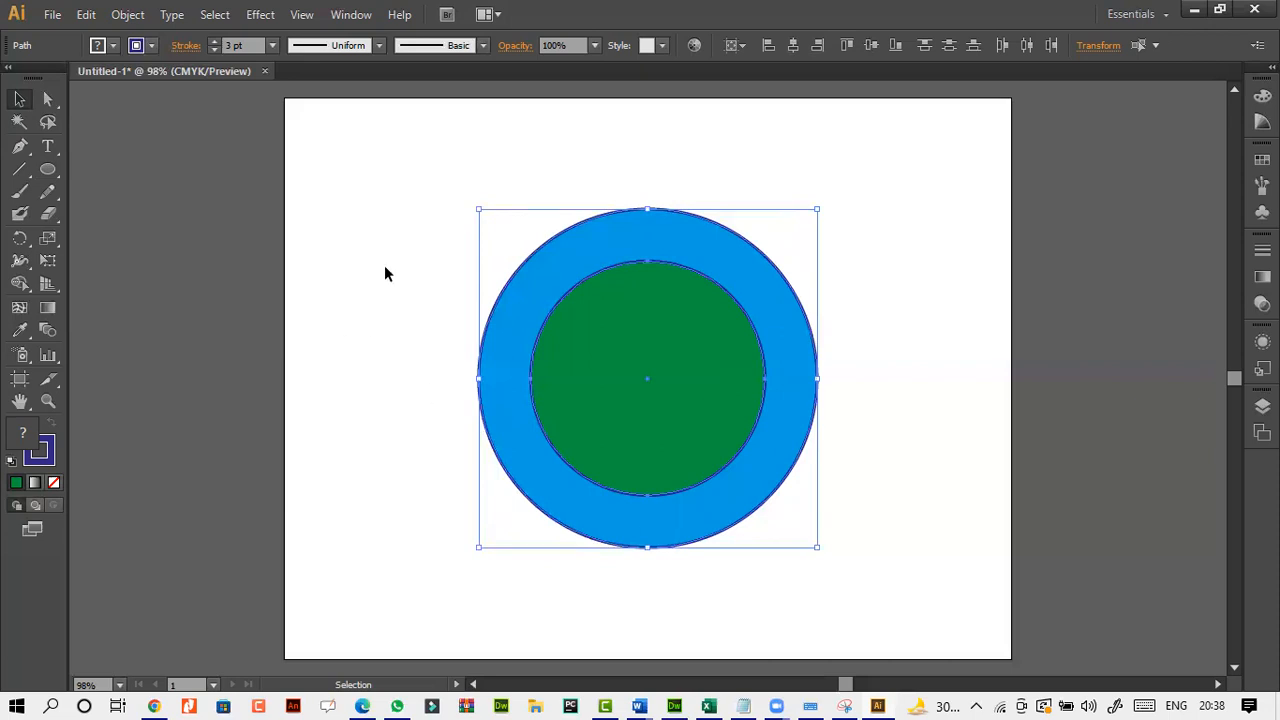
Show the Pathfinder panel and move it up beside the concentric circles.
{"action": "left_click", "coordinate": [351, 14]}
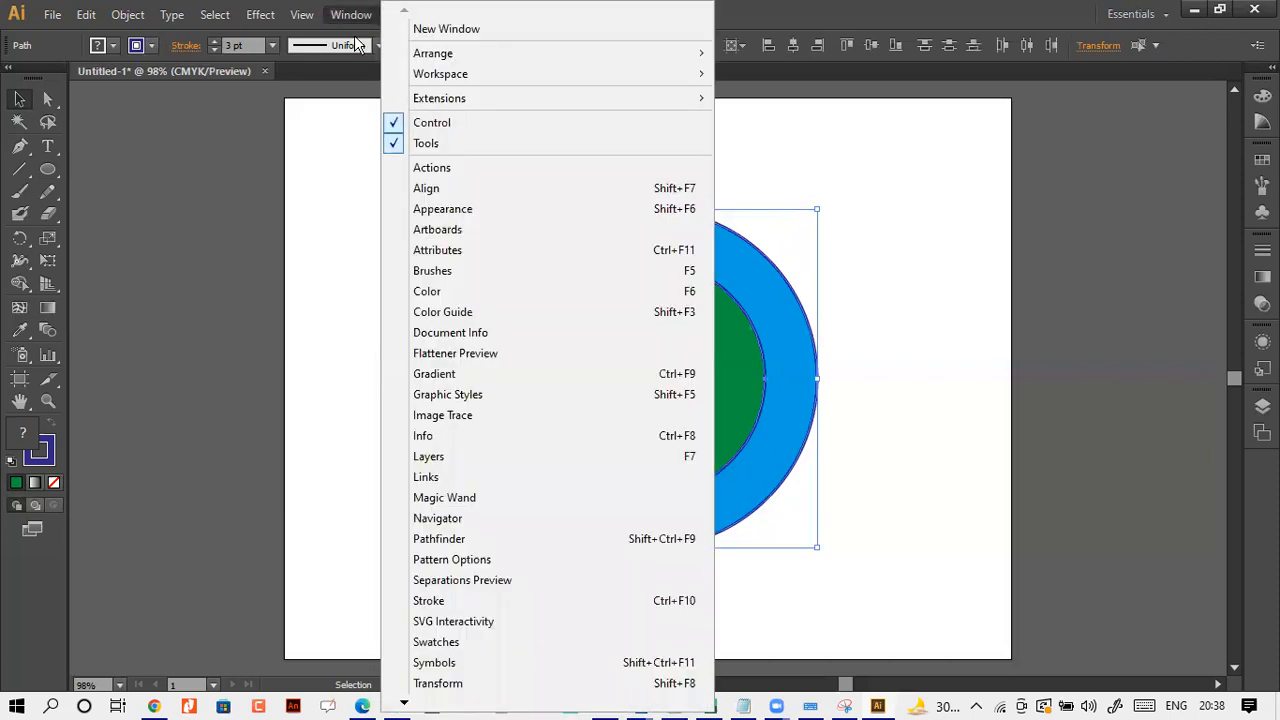
{"action": "left_click", "coordinate": [508, 538]}
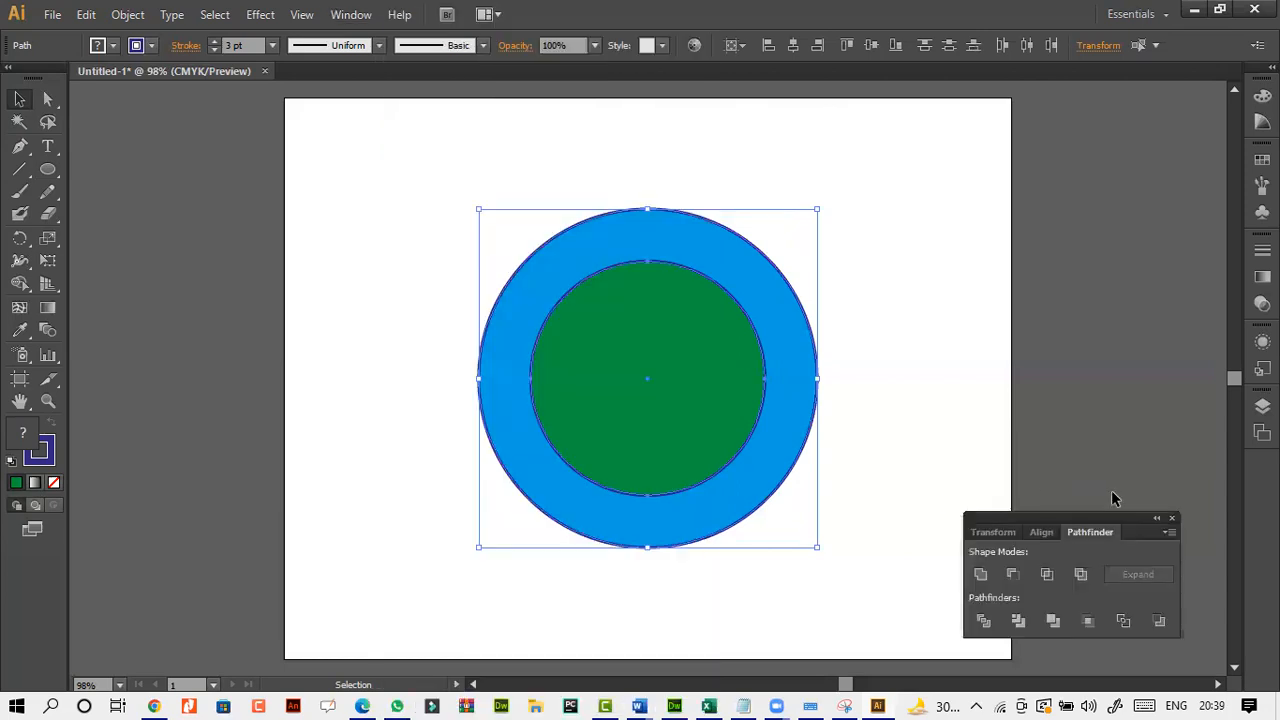
{"action": "left_click_drag", "start_coordinate": [1104, 514], "coordinate": [1055, 240]}
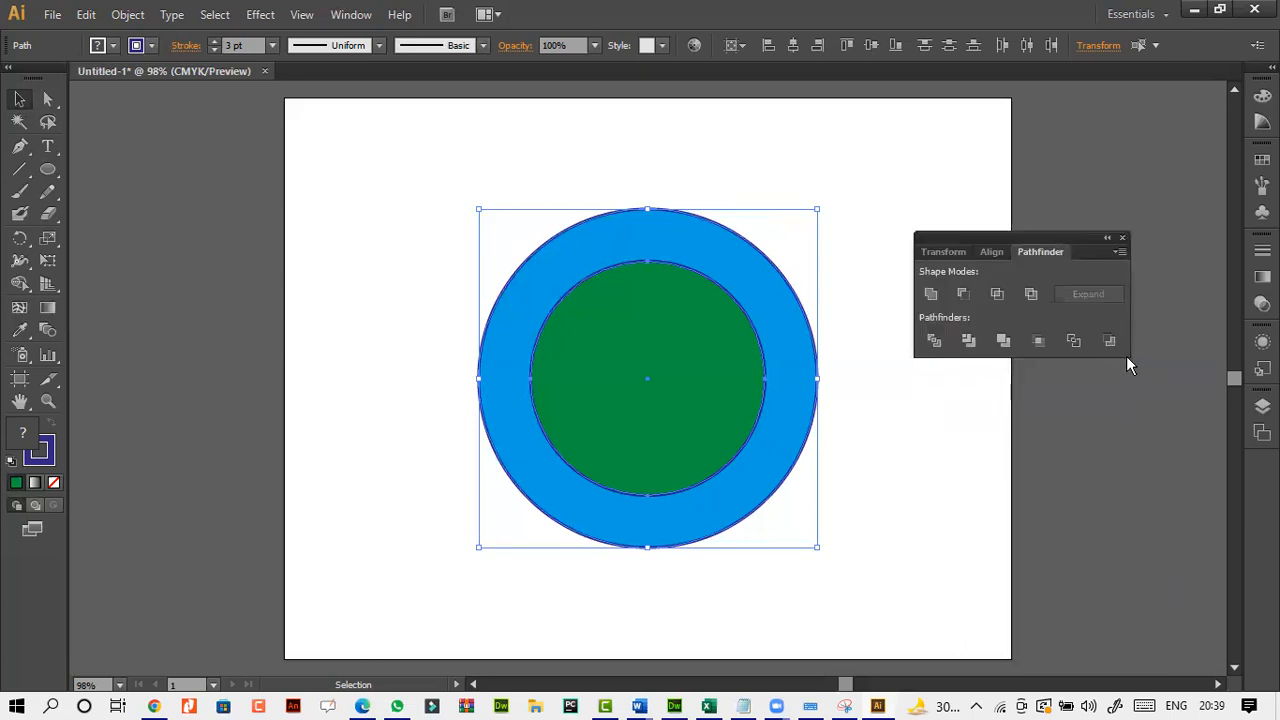
Try uniting the two concentric circles into one shape, and undo the union.
{"action": "left_click", "coordinate": [931, 300]}
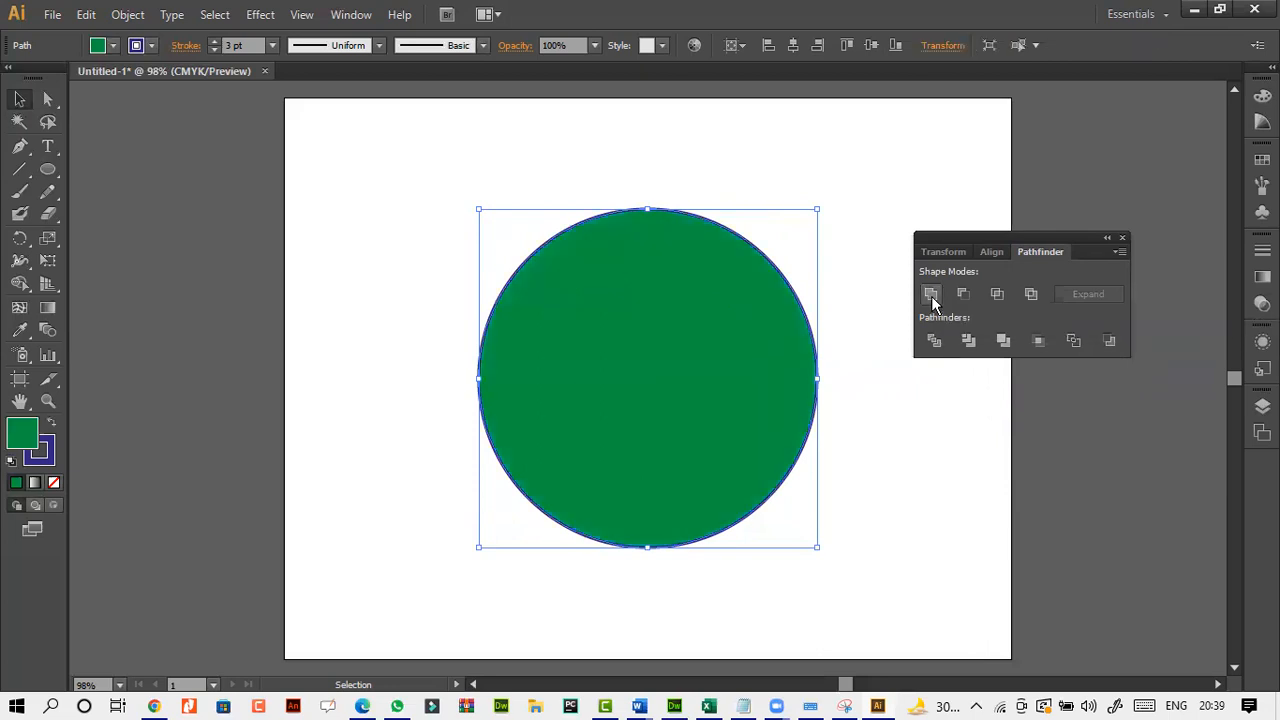
{"action": "key", "text": "ctrl+z"}
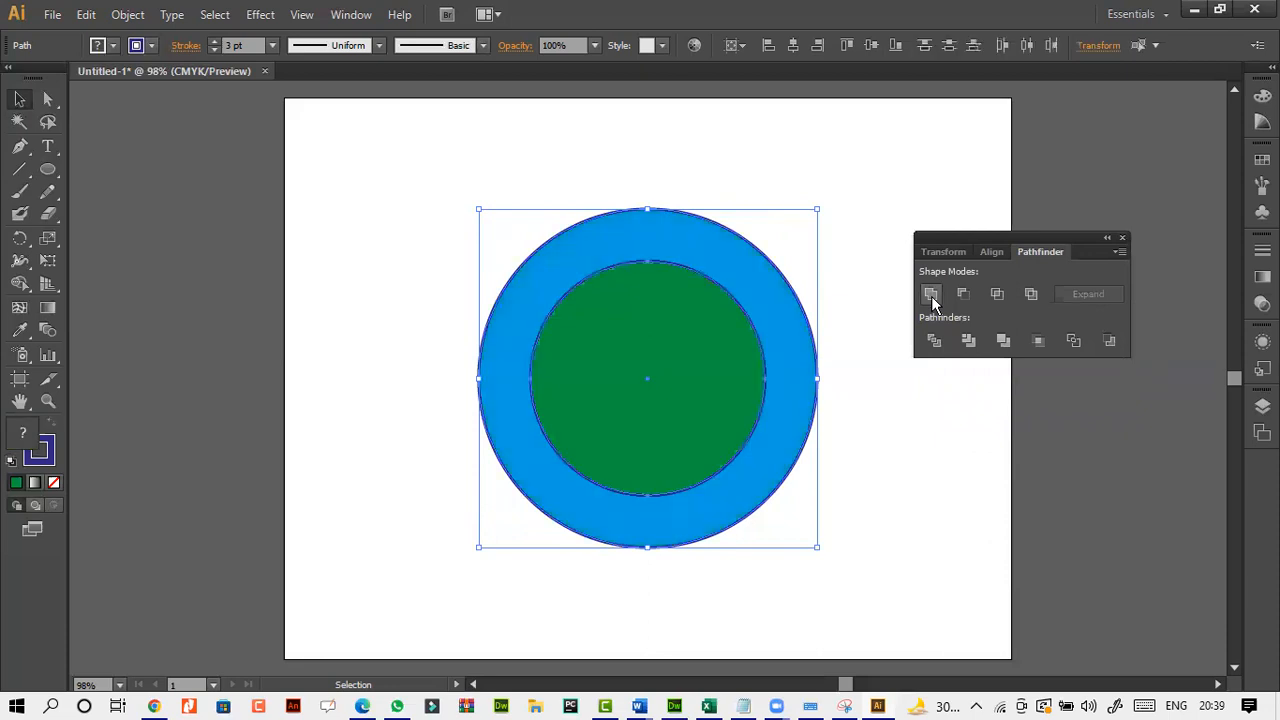
Move the green circle left until it partly overlaps the blue circle's left edge, and select both circles.
{"action": "left_click", "coordinate": [860, 420]}
{"action": "left_click", "coordinate": [669, 378]}
{"action": "left_click_drag", "start_coordinate": [622, 369], "coordinate": [437, 367]}
{"action": "left_click_drag", "start_coordinate": [383, 163], "coordinate": [690, 440]}
Try the Unite and Minus Front shape modes on the partly overlapping circles, undoing each one.
{"action": "left_click", "coordinate": [929, 296]}
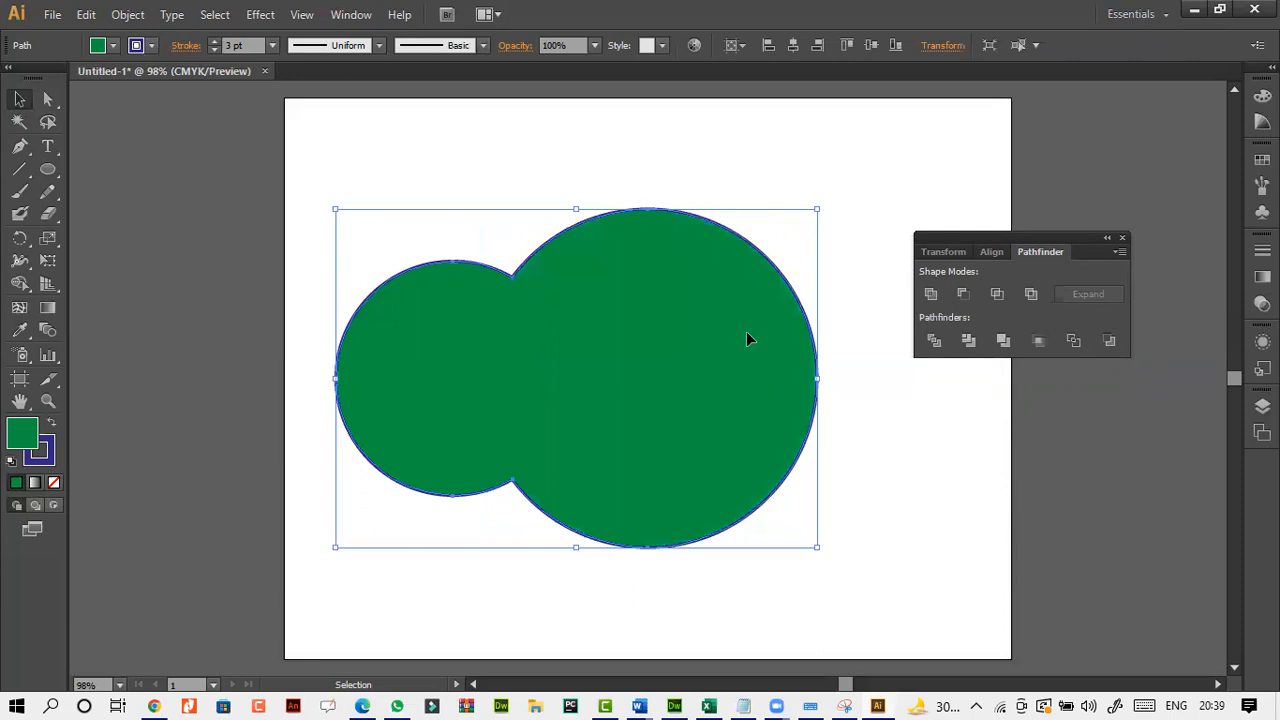
{"action": "key", "text": "ctrl+z"}
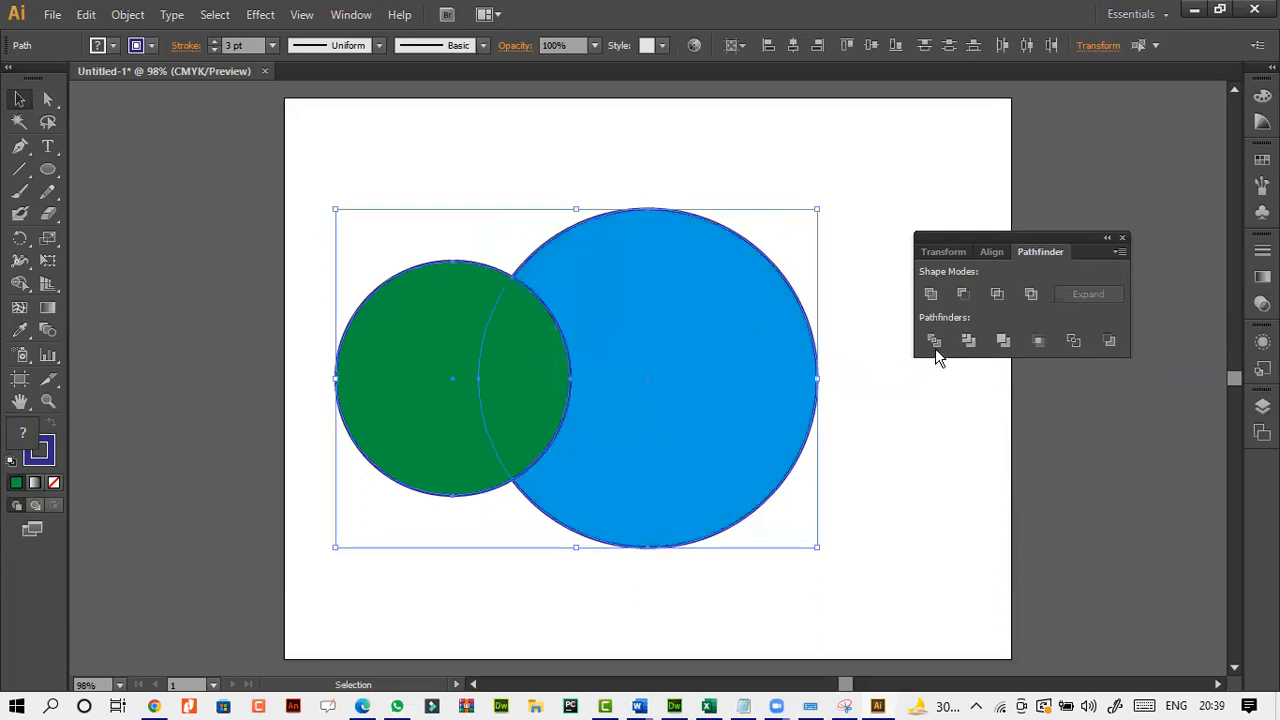
{"action": "left_click", "coordinate": [964, 296]}
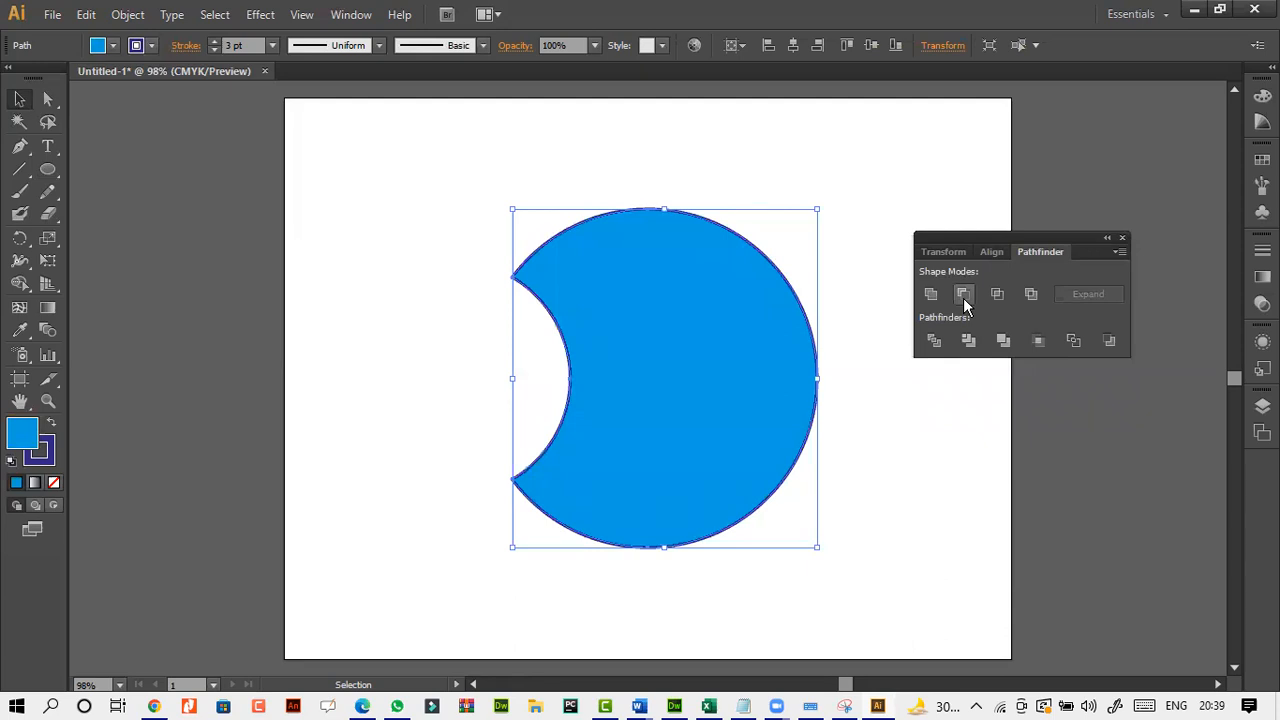
{"action": "key", "text": "ctrl+z"}
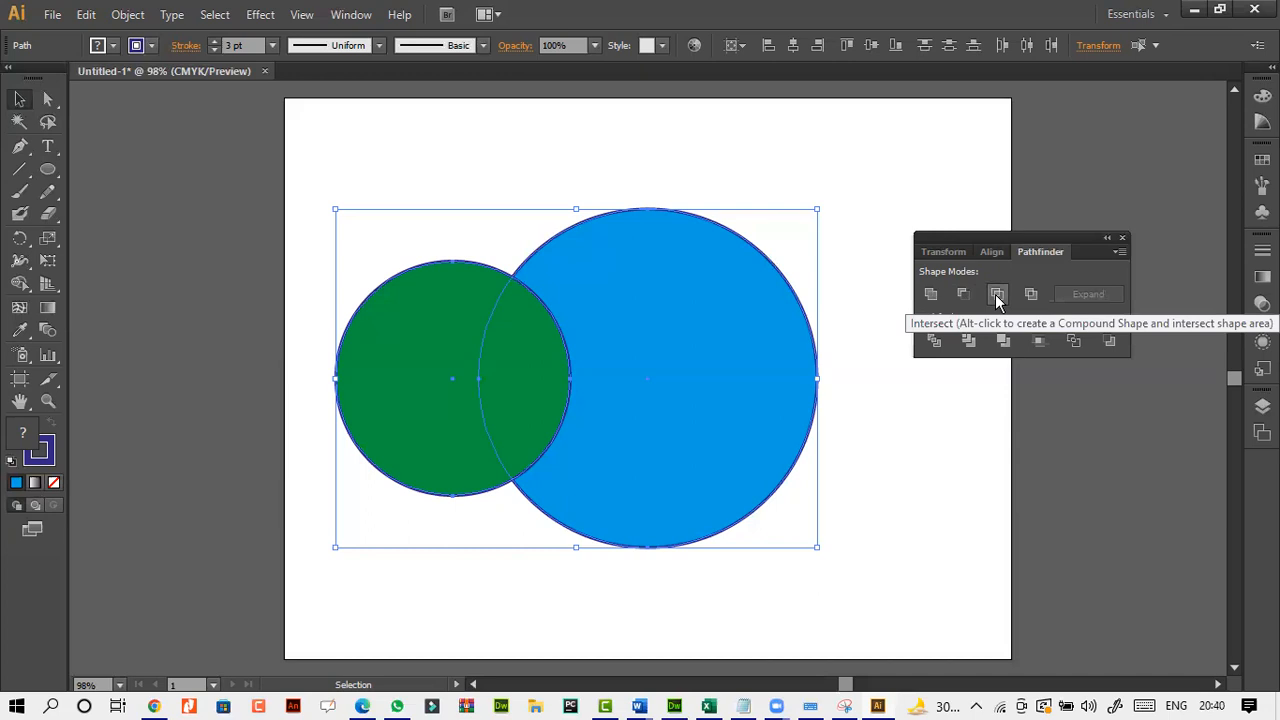
Try the Intersect shape mode on the two overlapping circles, and undo it.
{"action": "left_click", "coordinate": [997, 295]}
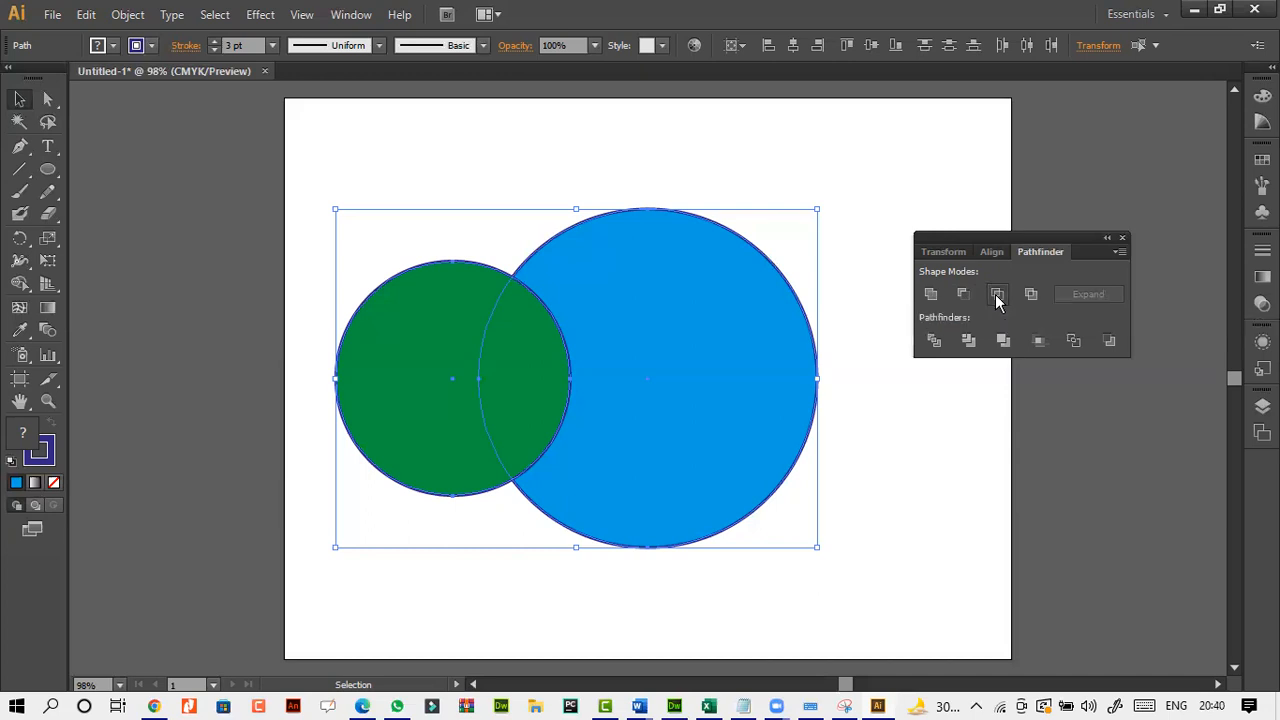
{"action": "key", "text": "ctrl+z"}
{"action": "left_click", "coordinate": [1006, 297]}
{"action": "key", "text": "ctrl+z"}
Reselect both circles, try the Exclude shape mode on them, and undo it.
{"action": "left_click", "coordinate": [918, 431]}
{"action": "left_click_drag", "start_coordinate": [302, 131], "coordinate": [760, 460]}
{"action": "left_click", "coordinate": [924, 478]}
{"action": "left_click_drag", "start_coordinate": [349, 214], "coordinate": [780, 522]}
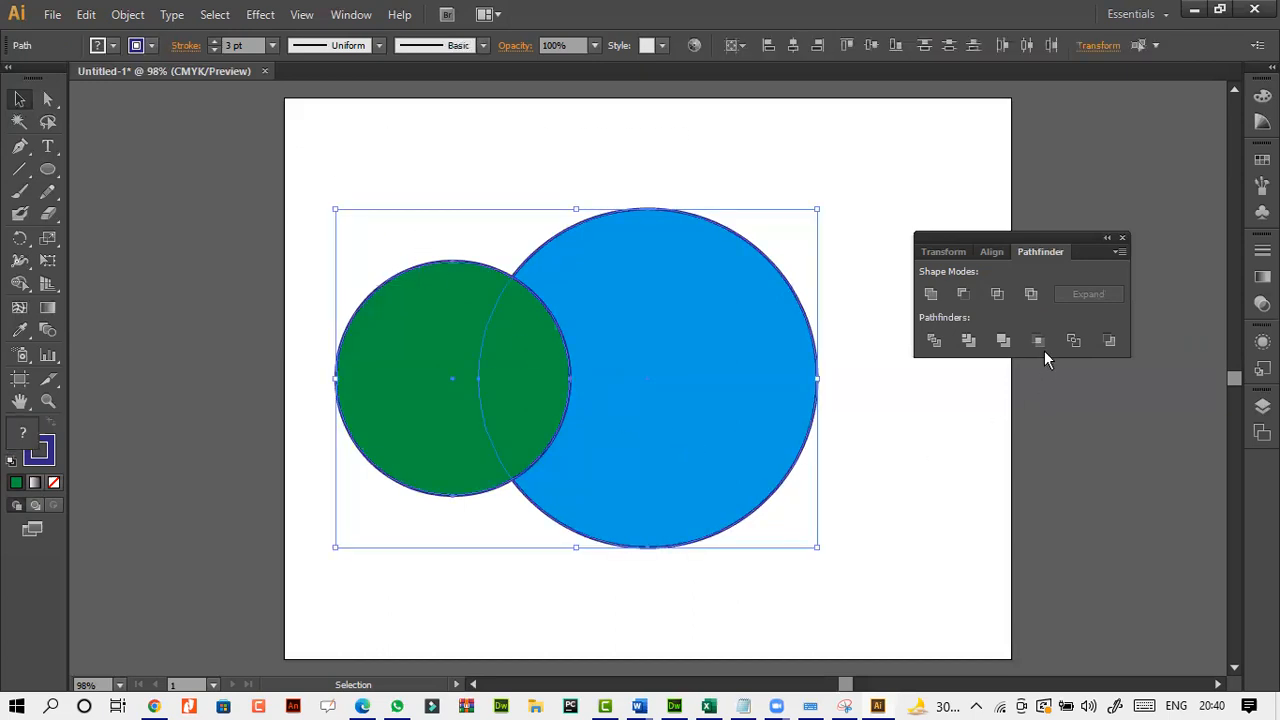
{"action": "left_click", "coordinate": [1031, 294]}
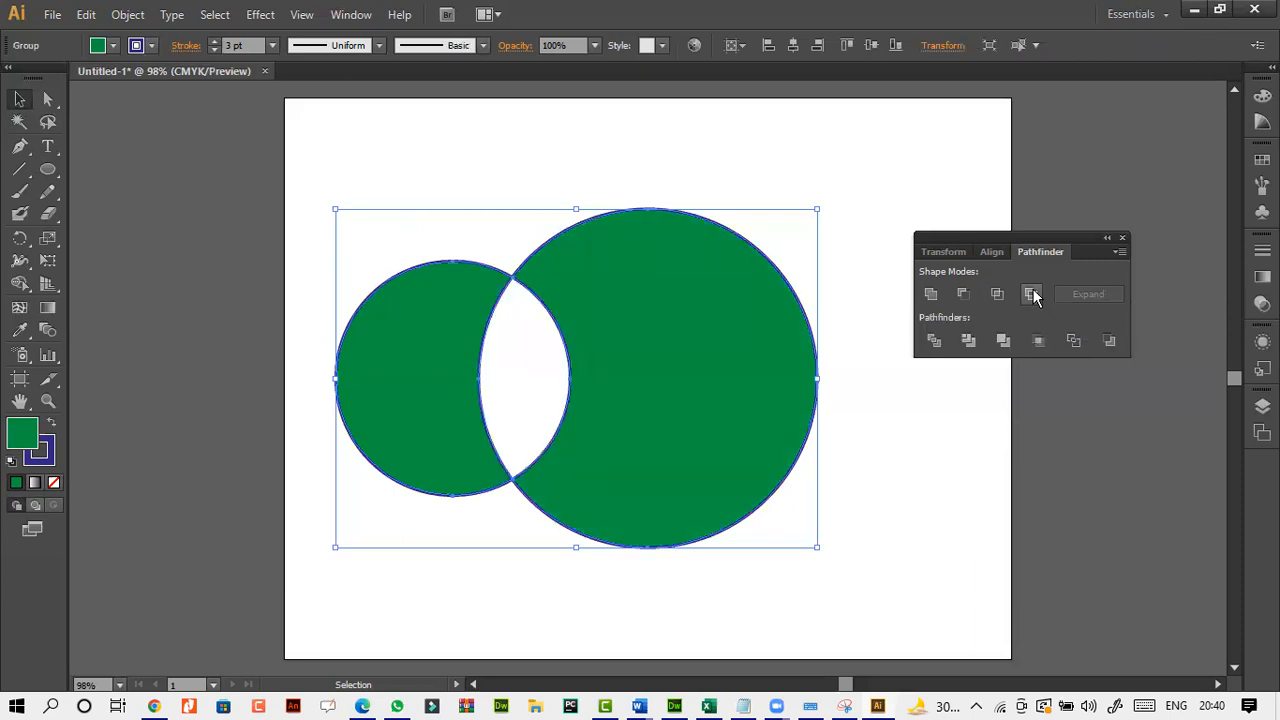
{"action": "key", "text": "ctrl+z"}
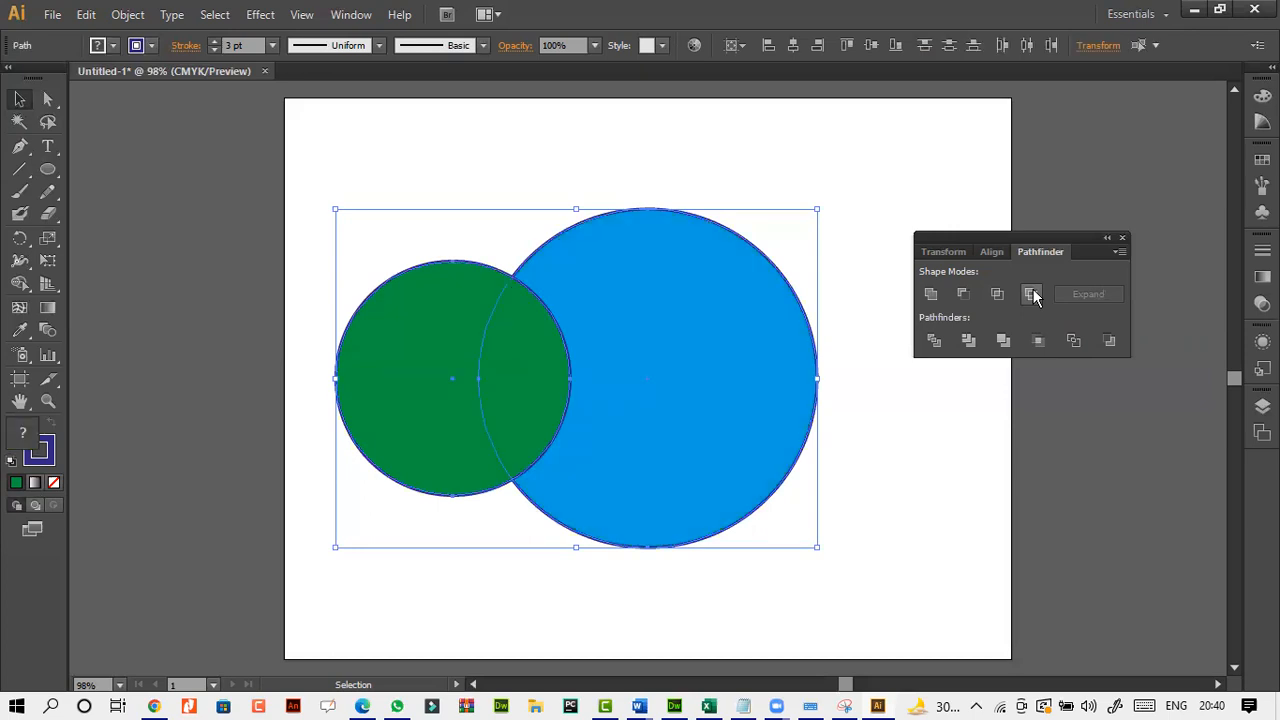
Select both circles again, try the Divide pathfinder on them, undo it and clear the selection.
{"action": "left_click", "coordinate": [935, 522]}
{"action": "left_click", "coordinate": [495, 416]}
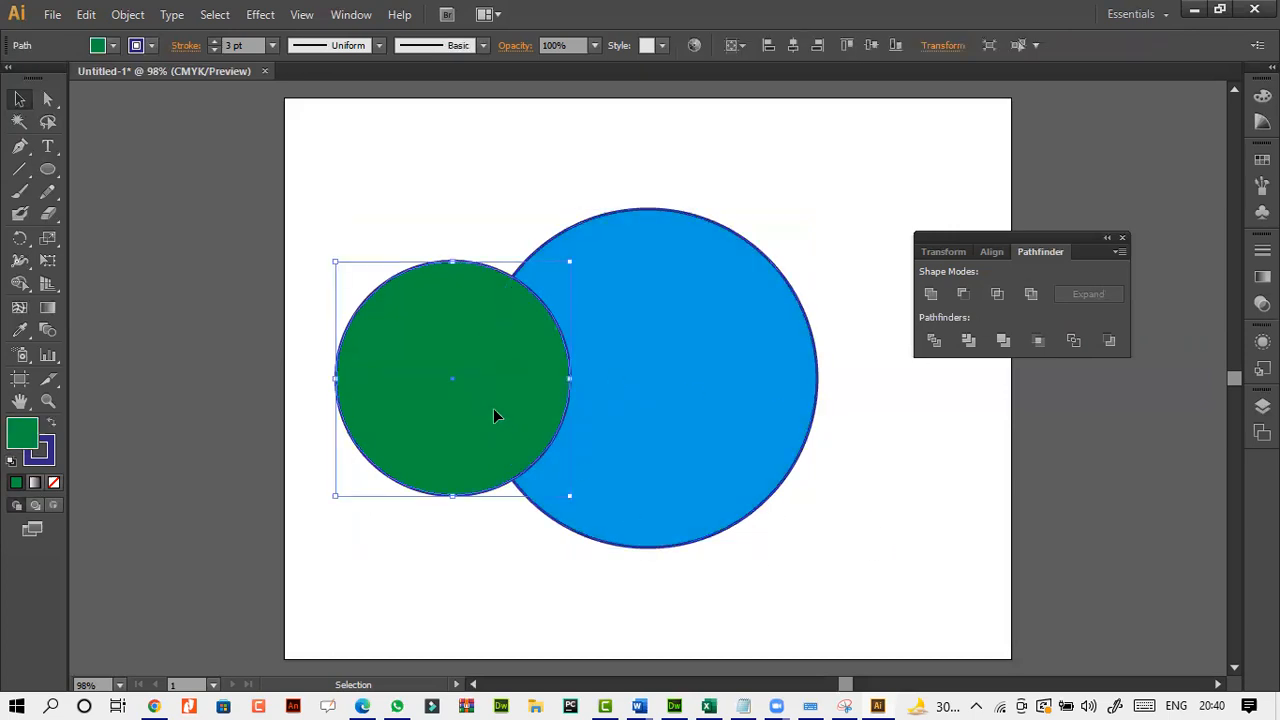
{"action": "left_click", "coordinate": [718, 530], "text": "shift"}
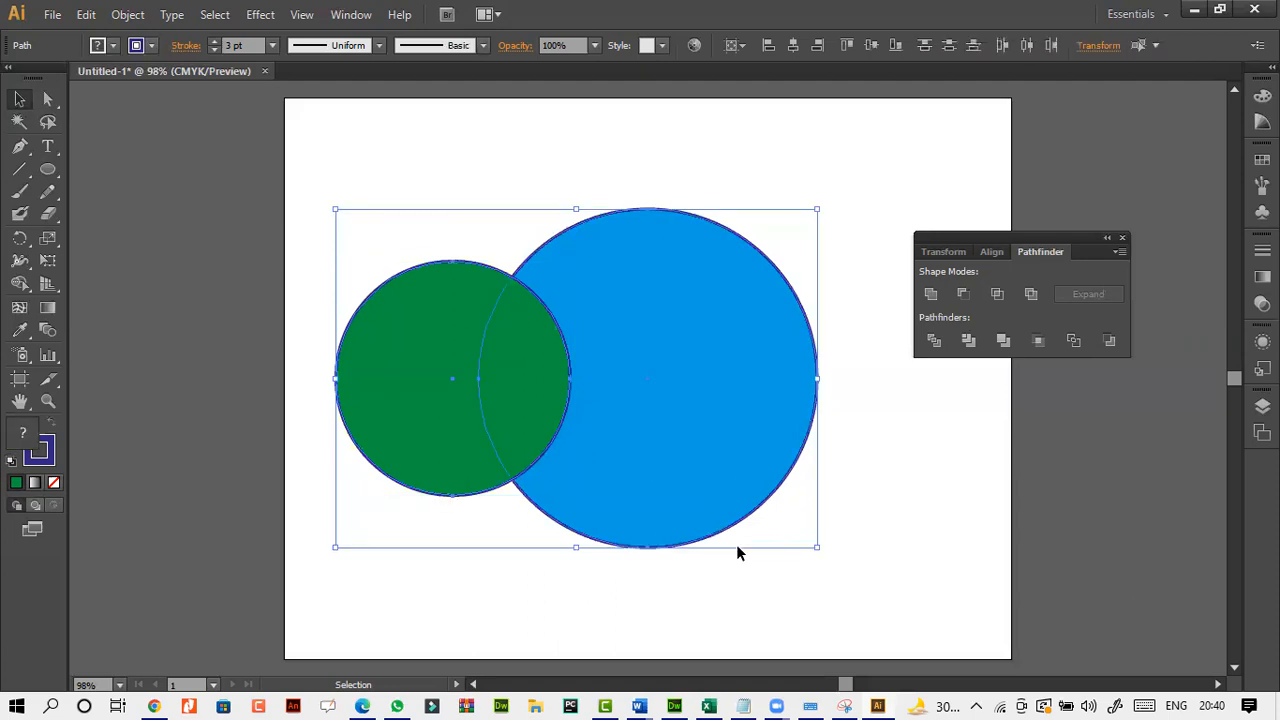
{"action": "left_click", "coordinate": [931, 345]}
{"action": "key", "text": "ctrl+z"}
{"action": "left_click", "coordinate": [924, 421]}
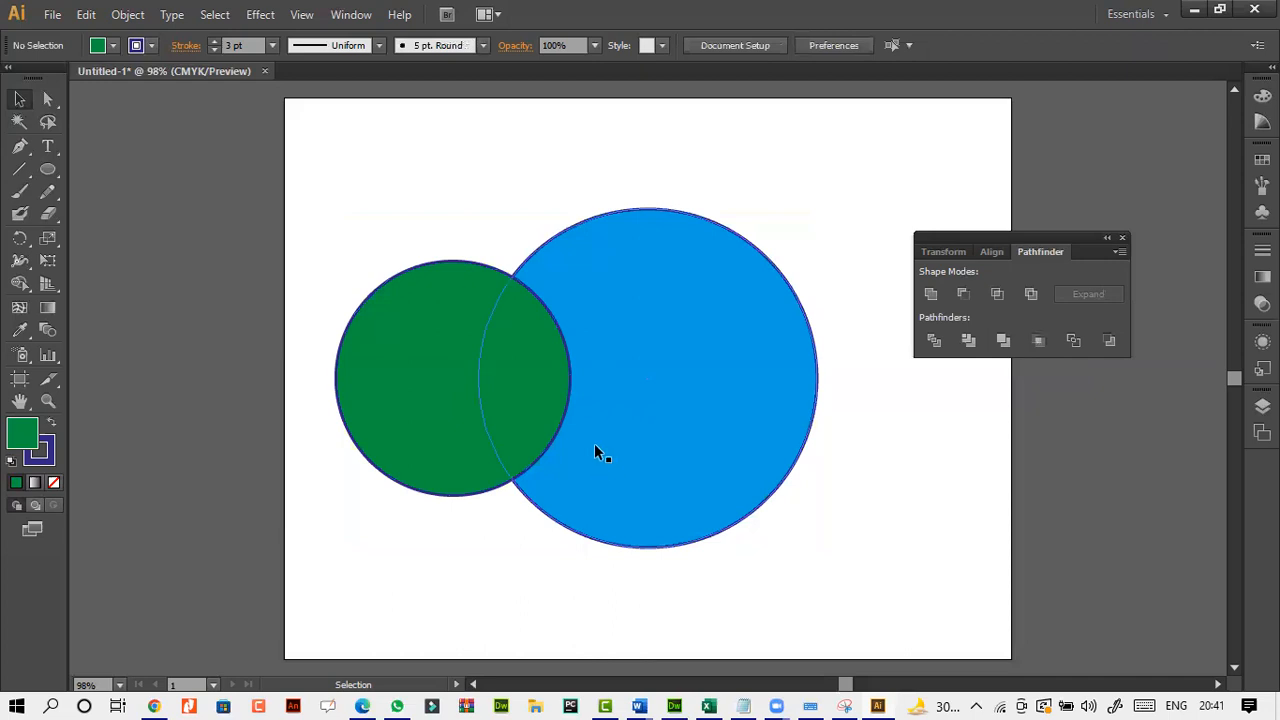
Fill the small green circle with a linear gradient and set its end color stop to CMYK Cyan.
{"action": "left_click", "coordinate": [466, 353]}
{"action": "left_click", "coordinate": [408, 217]}
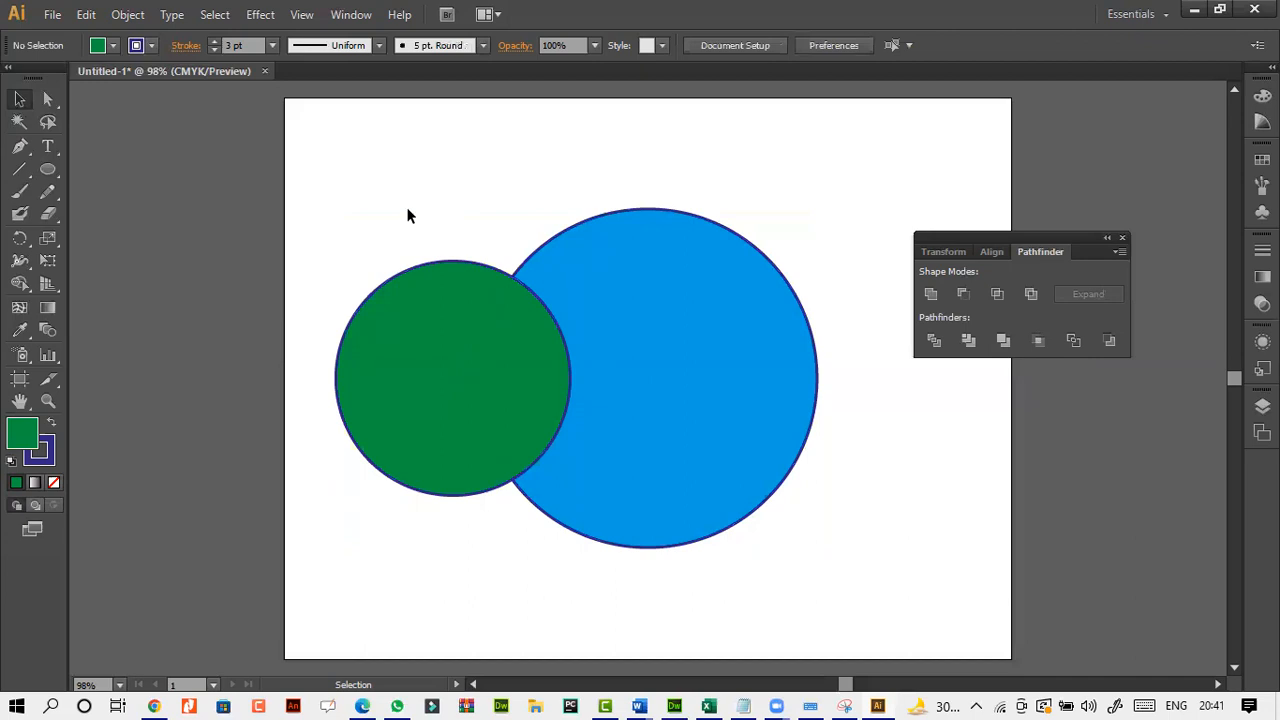
{"action": "left_click", "coordinate": [380, 320]}
{"action": "left_click", "coordinate": [34, 484]}
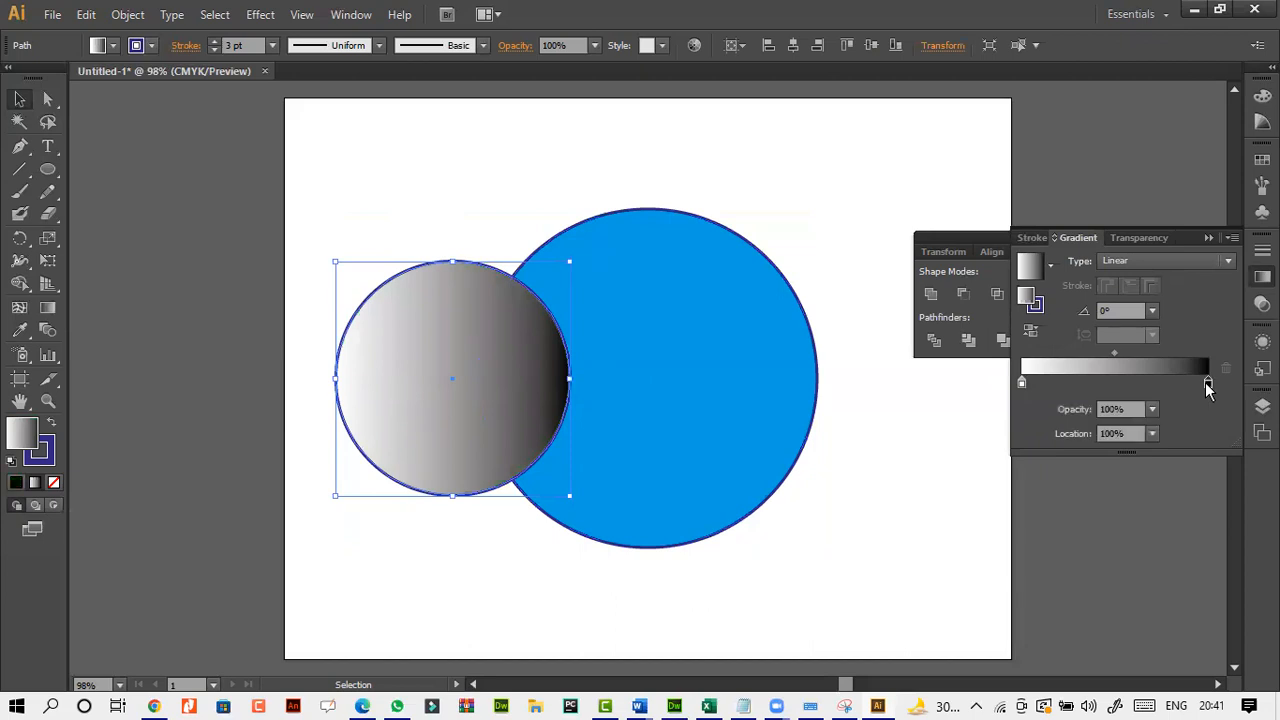
{"action": "double_click", "coordinate": [1206, 383]}
{"action": "left_click", "coordinate": [1058, 443]}
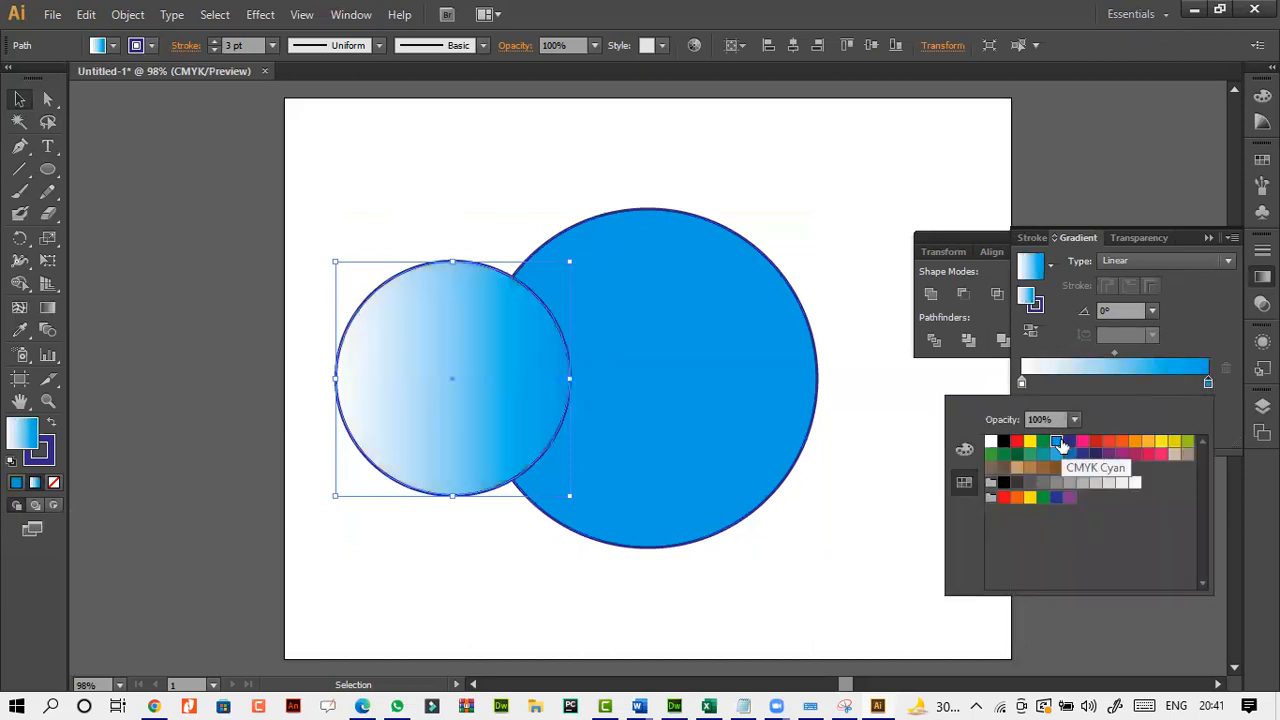
Set the start color stop of the small circle's gradient to yellow.
{"action": "left_click", "coordinate": [1021, 385]}
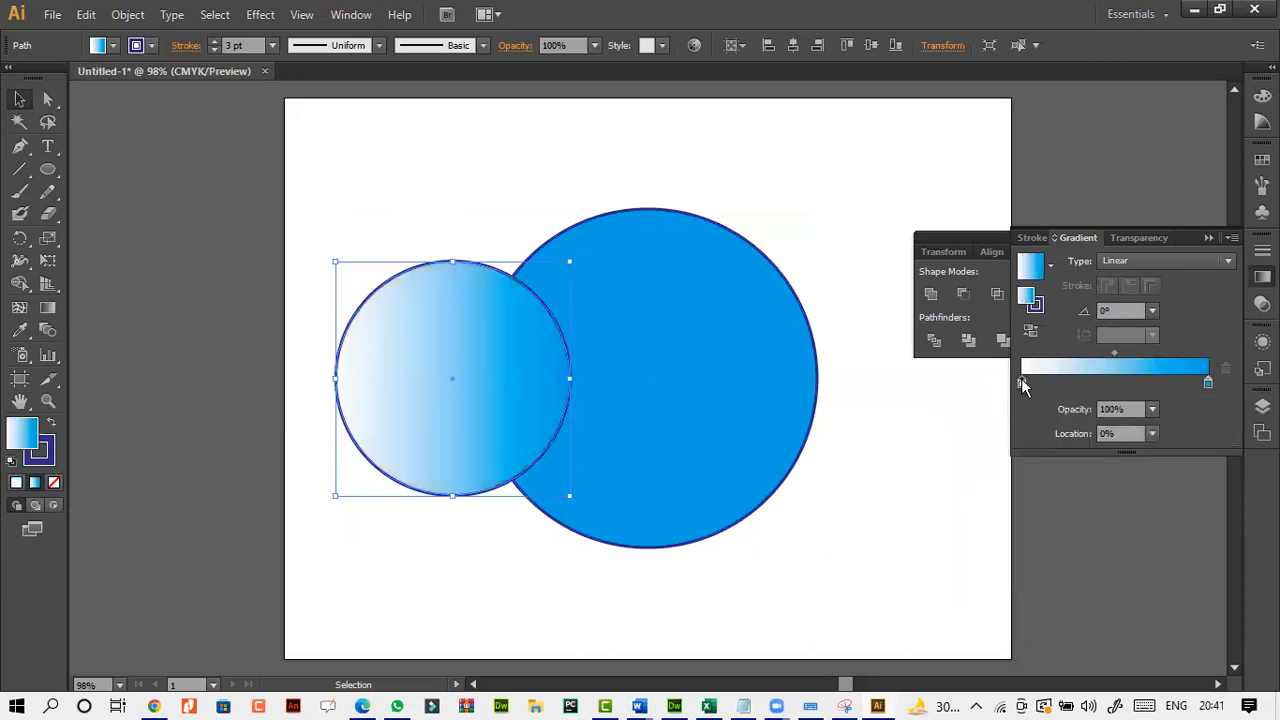
{"action": "double_click", "coordinate": [1022, 384]}
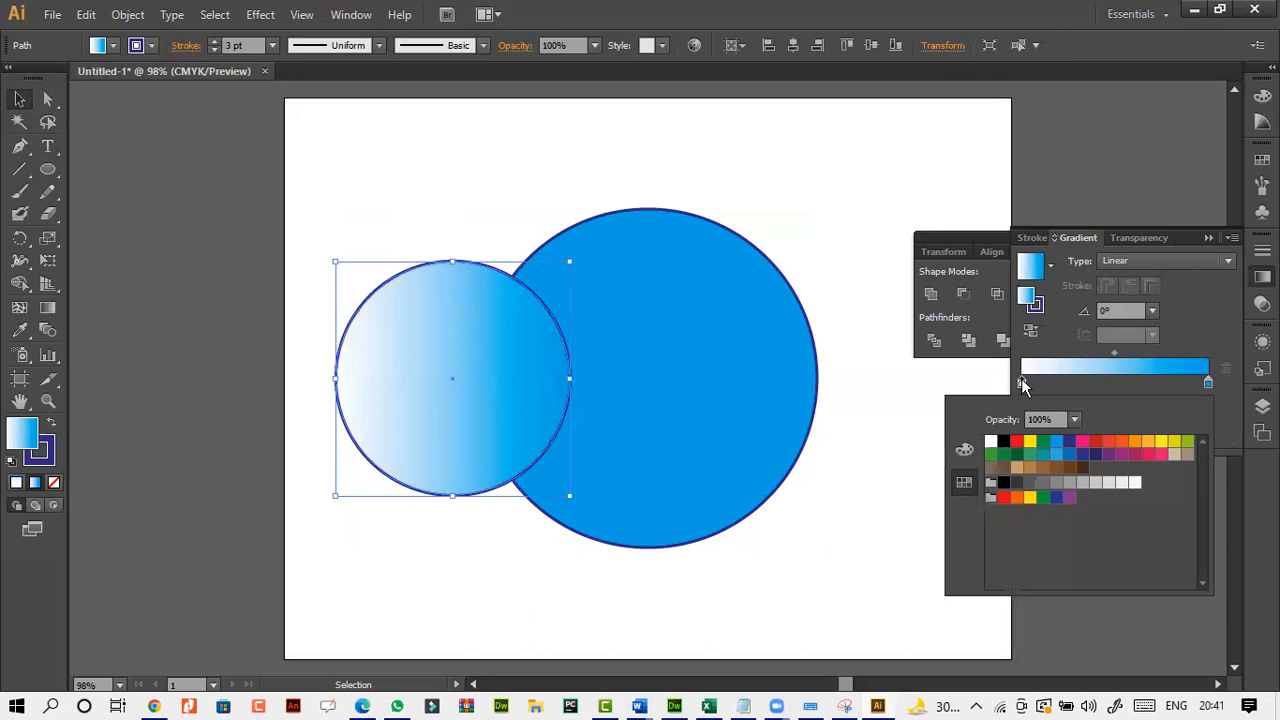
{"action": "left_click", "coordinate": [1031, 444]}
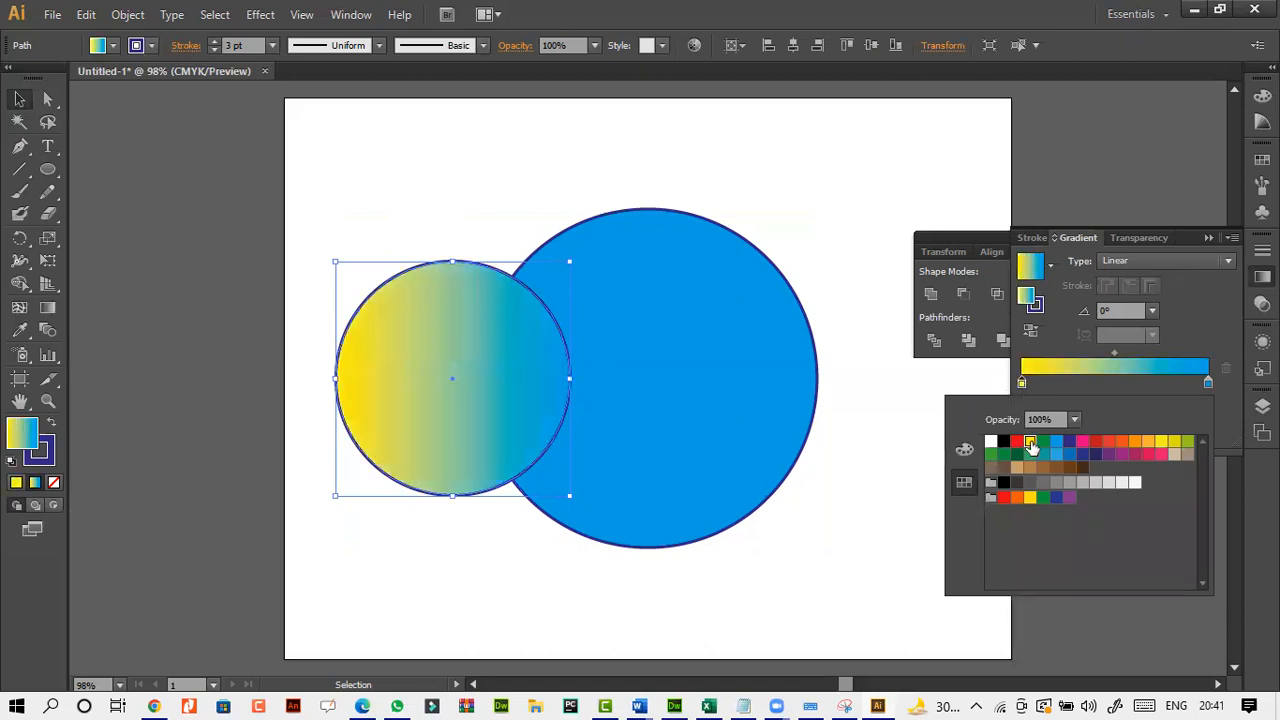
{"action": "left_click", "coordinate": [1098, 386]}
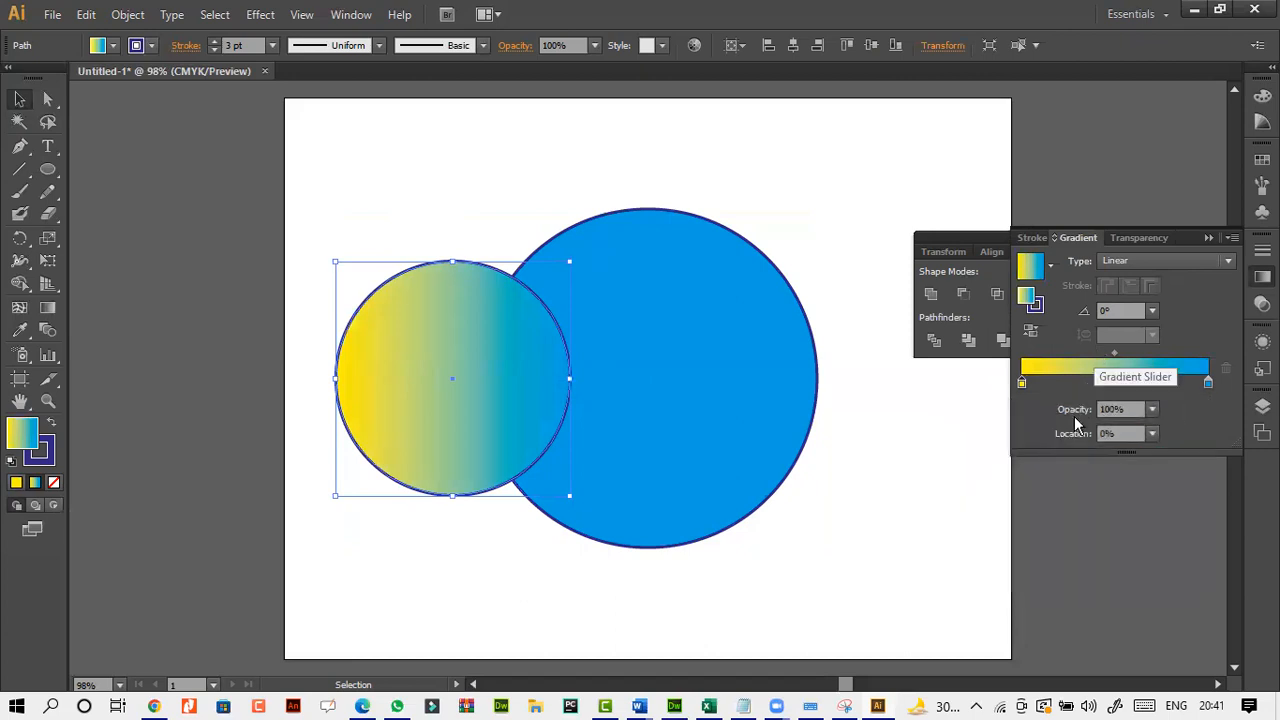
Try adding a dark blue middle stop at 40.89% to the gradient, and remove that stop.
{"action": "left_click", "coordinate": [1098, 385]}
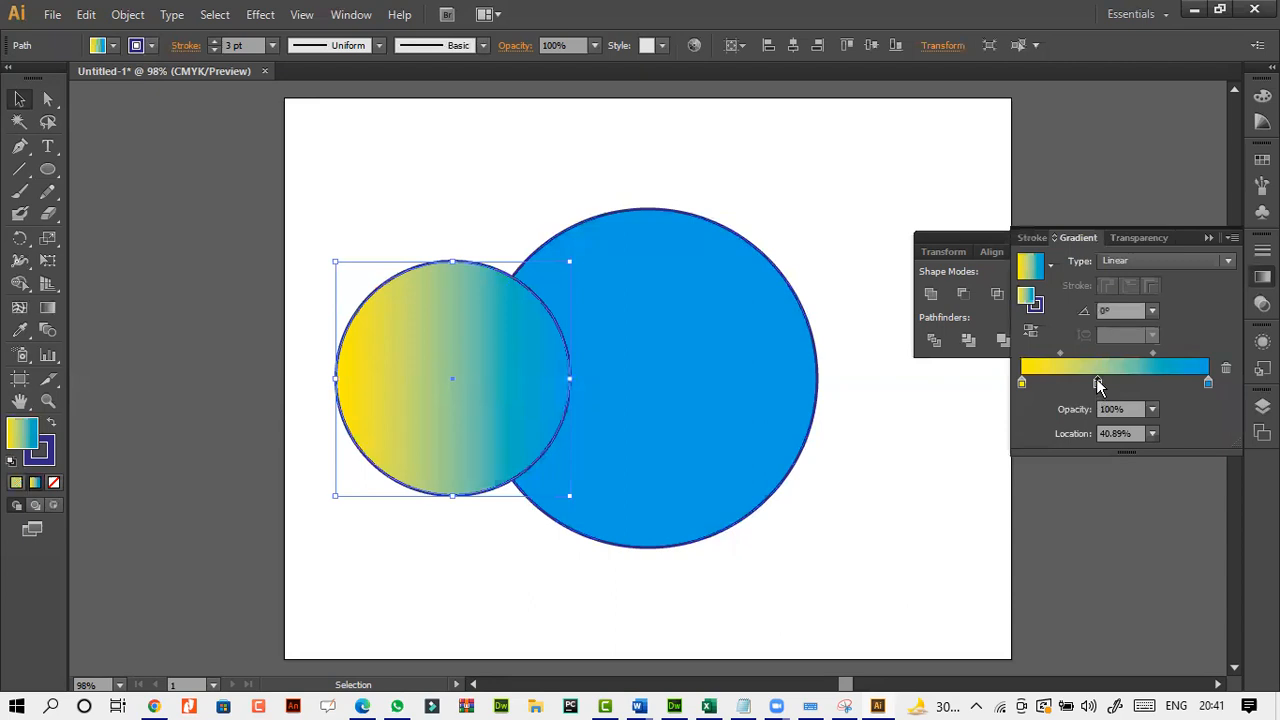
{"action": "double_click", "coordinate": [1098, 385]}
{"action": "left_click", "coordinate": [1070, 442]}
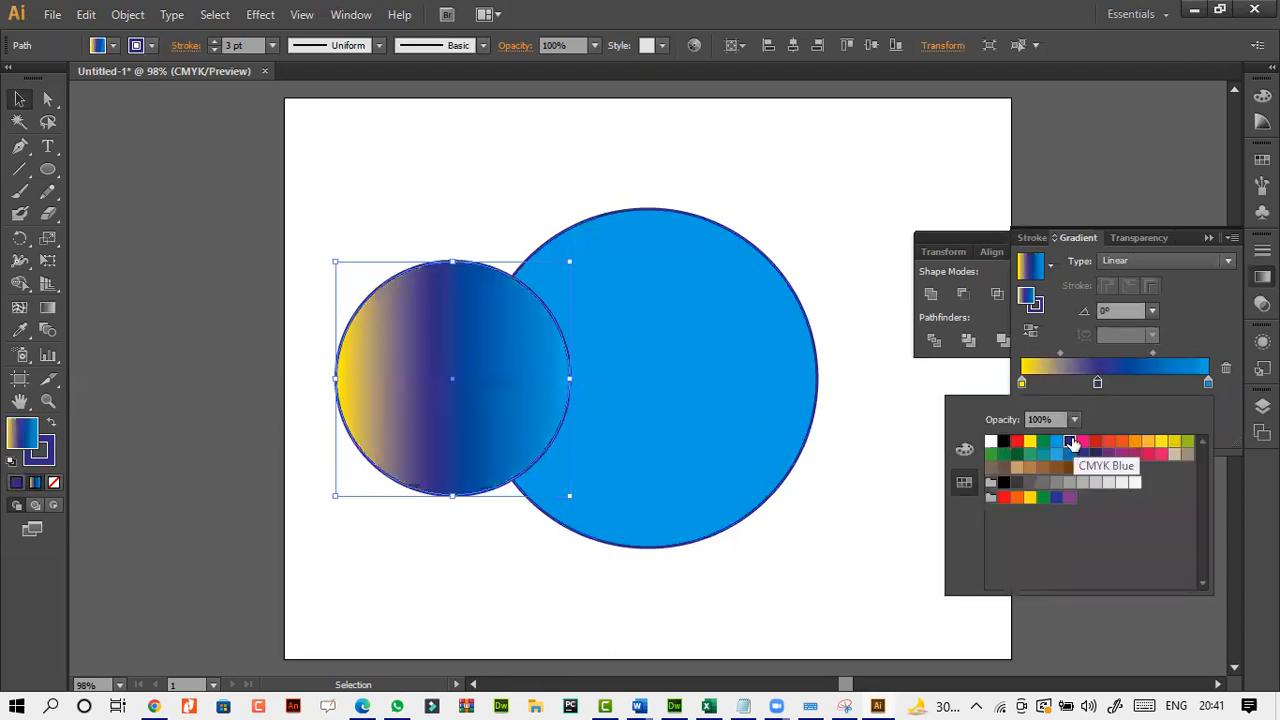
{"action": "left_click", "coordinate": [1098, 385]}
{"action": "left_click_drag", "start_coordinate": [1098, 385], "coordinate": [1100, 495]}
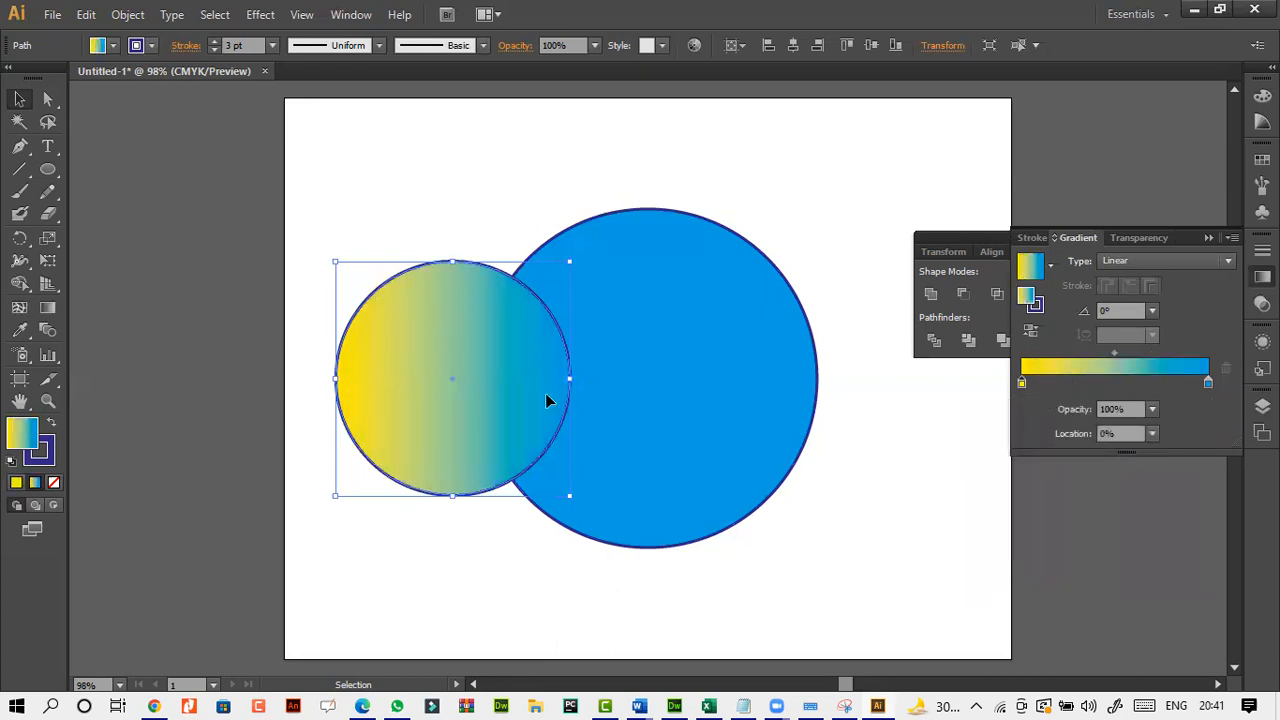
Try the Radial gradient type on the small circle, and return it to Linear.
{"action": "left_click", "coordinate": [1137, 261]}
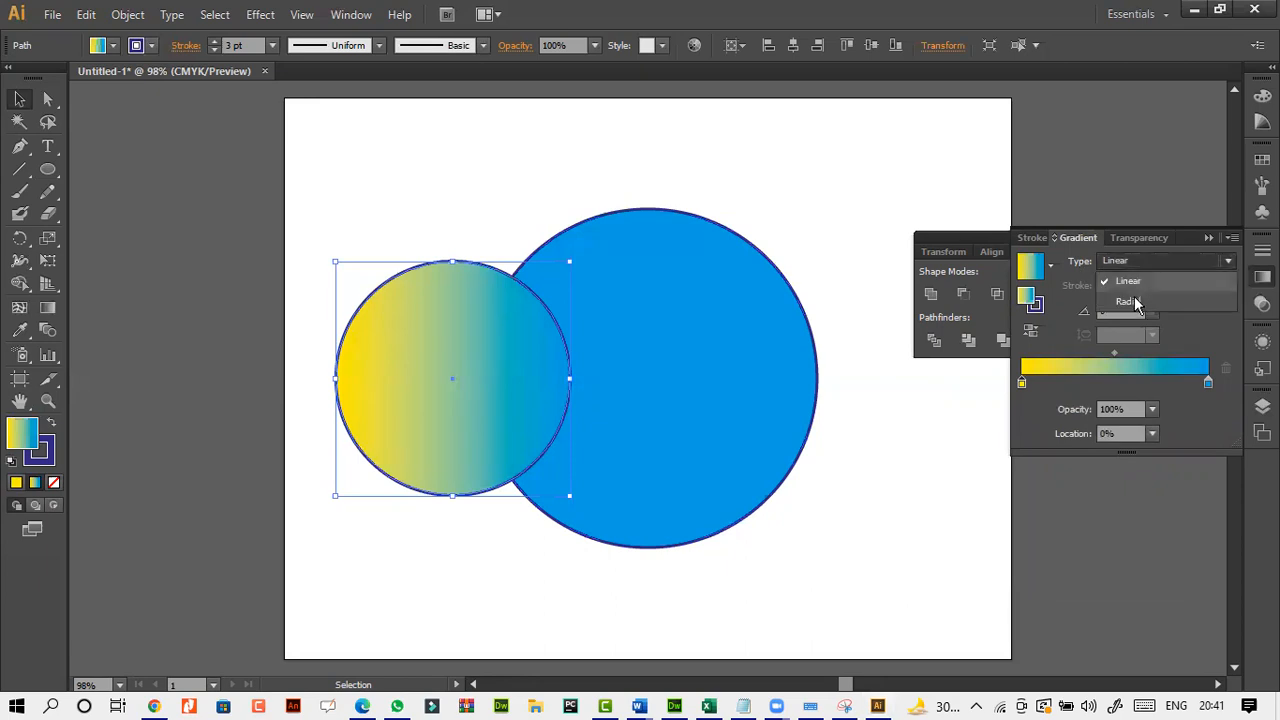
{"action": "left_click", "coordinate": [1130, 302]}
{"action": "left_click", "coordinate": [1134, 260]}
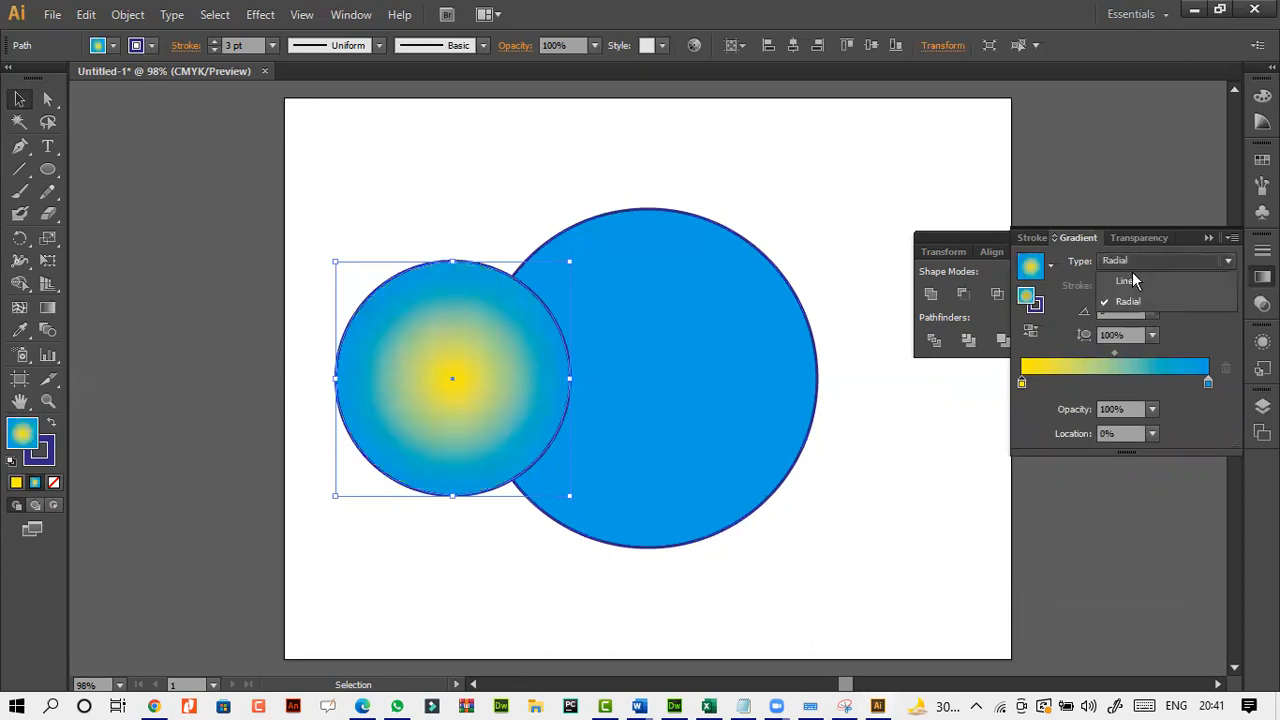
{"action": "left_click", "coordinate": [1127, 286]}
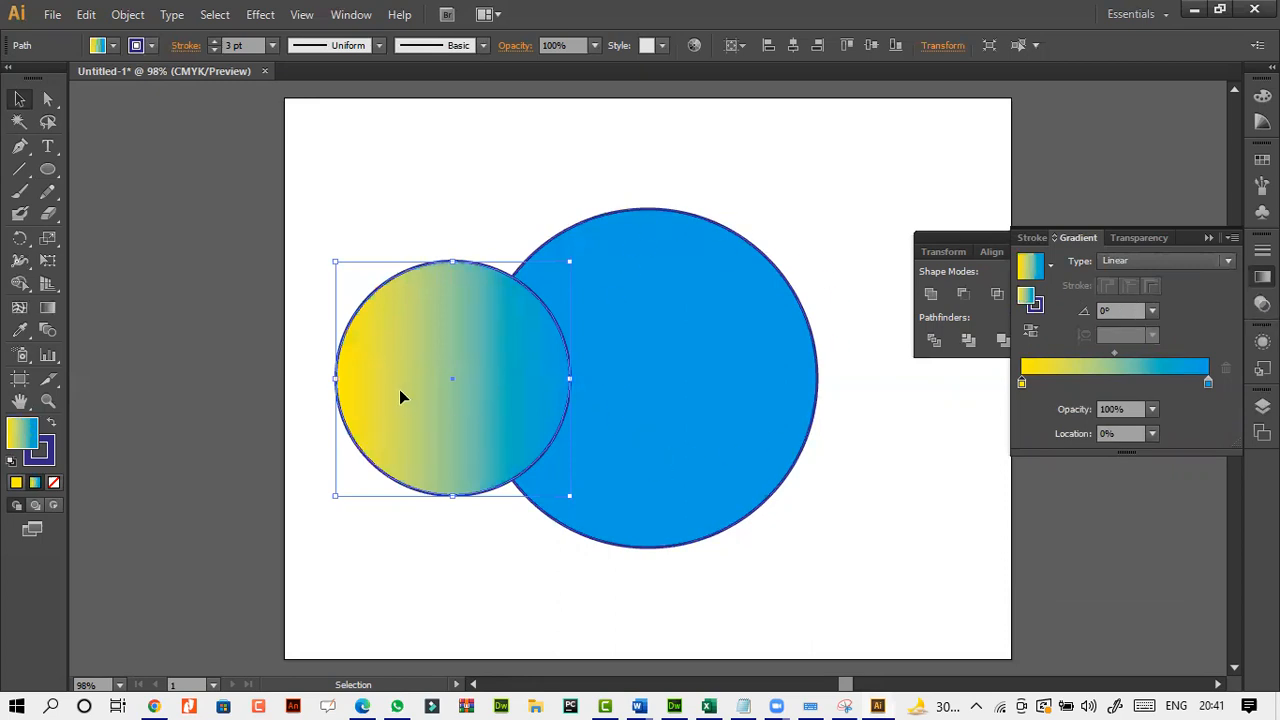
Select both circles and delete them from the artboard.
{"action": "left_click_drag", "start_coordinate": [372, 172], "coordinate": [698, 532]}
{"action": "key", "text": "Delete"}
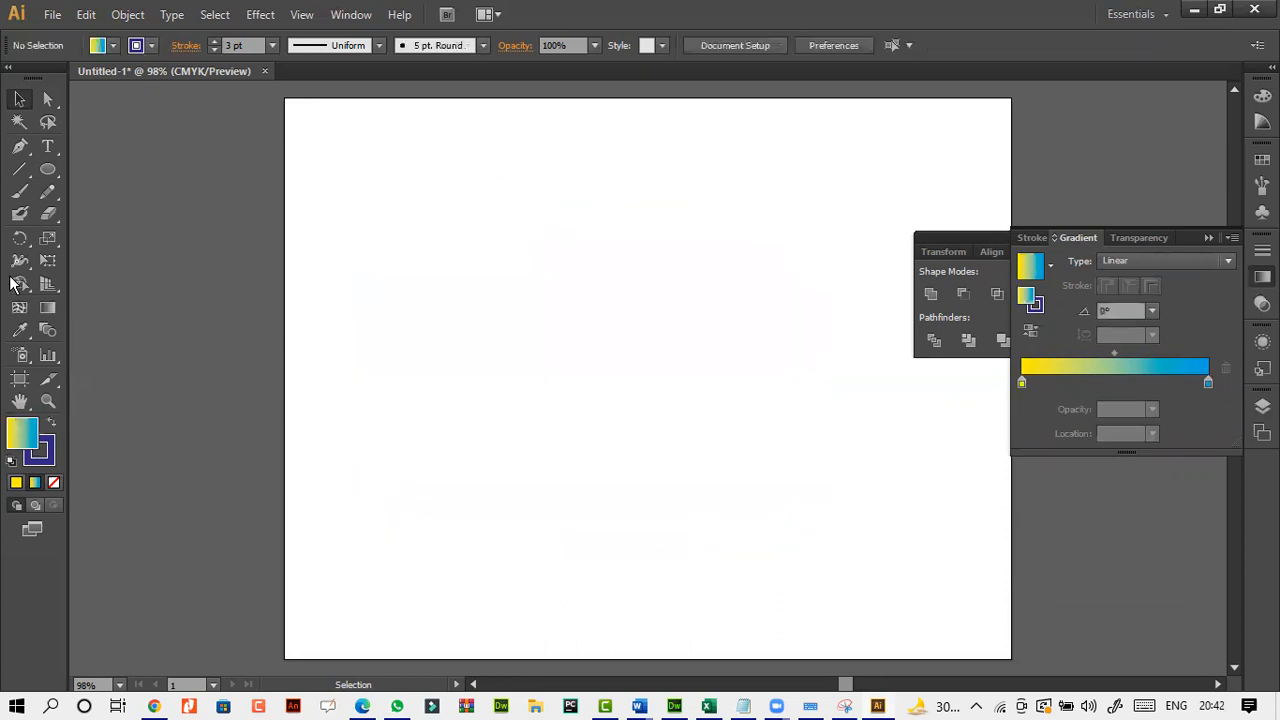
Add the letter "S" as text near the middle of the artboard and set its size to 72 pt.
{"action": "left_click", "coordinate": [52, 147]}
{"action": "left_click", "coordinate": [559, 388]}
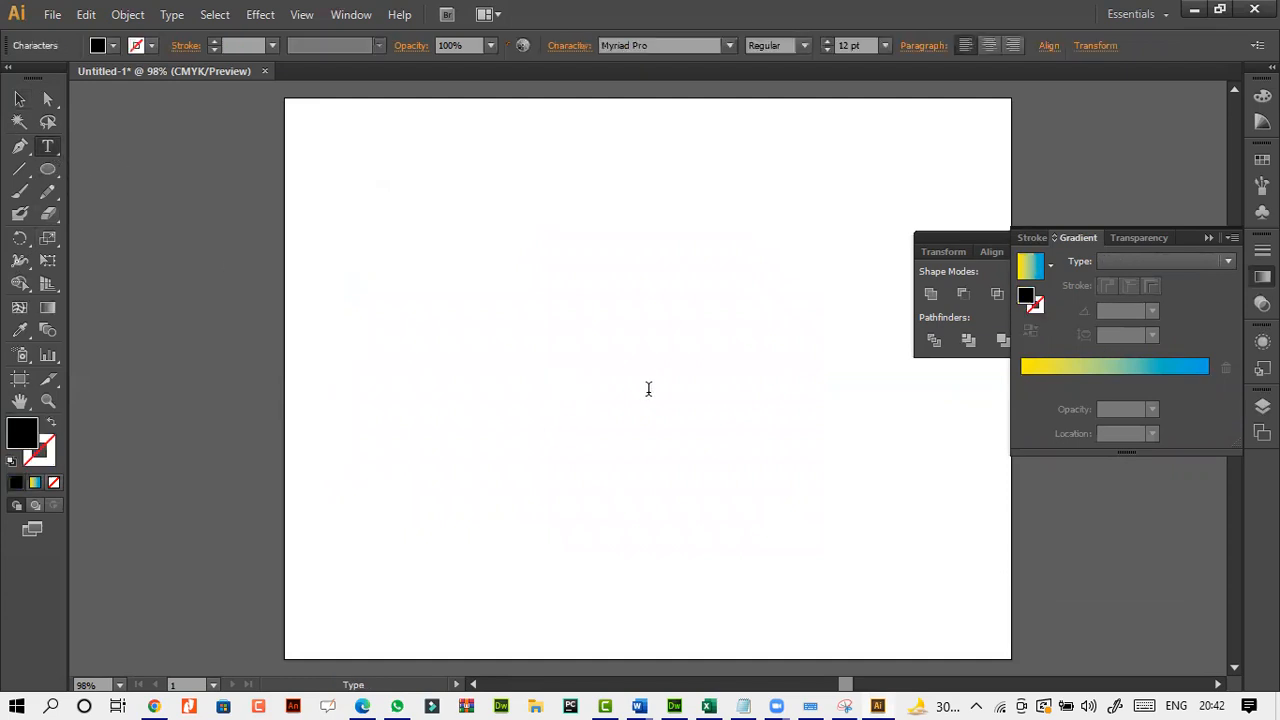
{"action": "type", "text": "S"}
{"action": "key", "text": "ctrl+a"}
{"action": "left_click", "coordinate": [889, 45]}
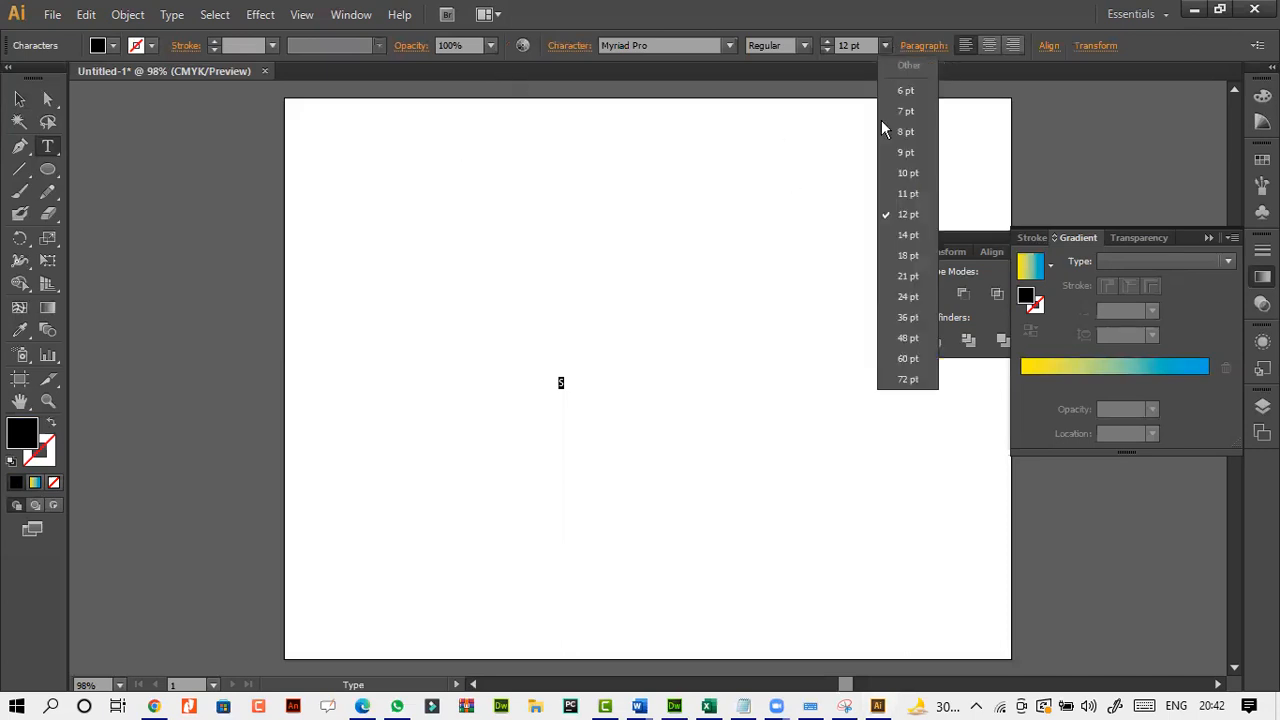
{"action": "left_click", "coordinate": [908, 378]}
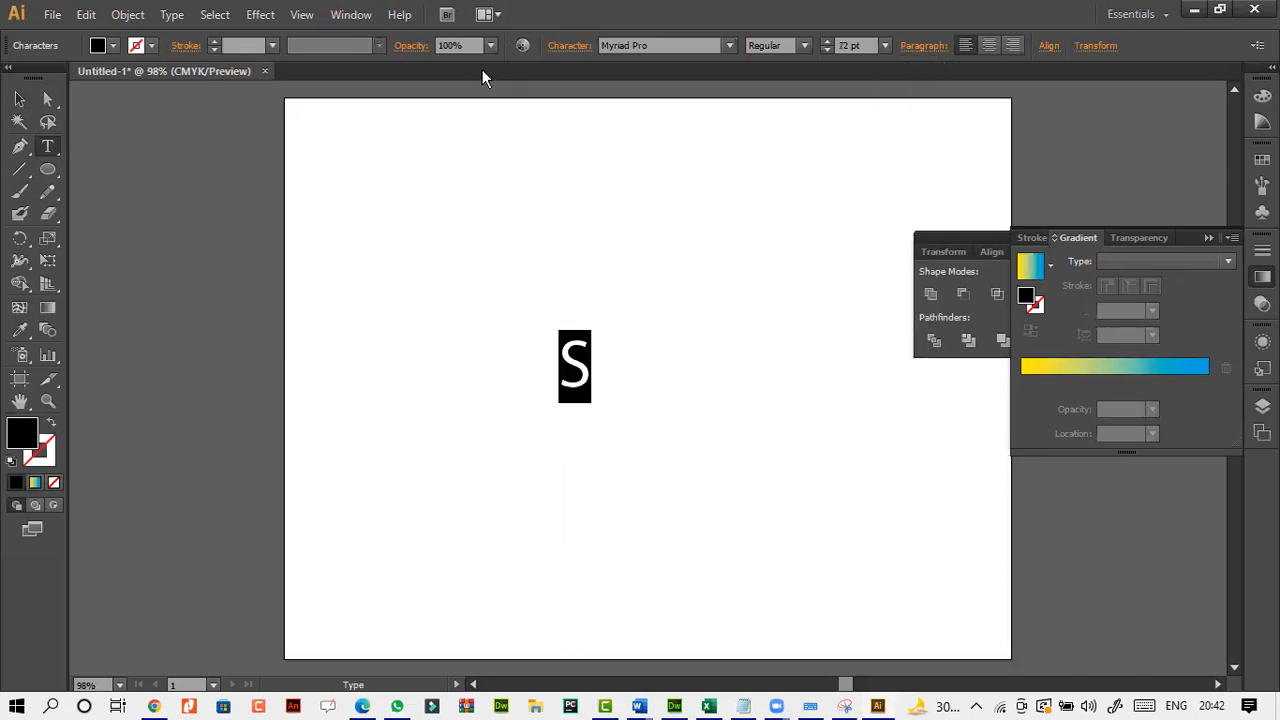
Change the font of the letter "S" to Poplar Std Black.
{"action": "left_click", "coordinate": [729, 45]}
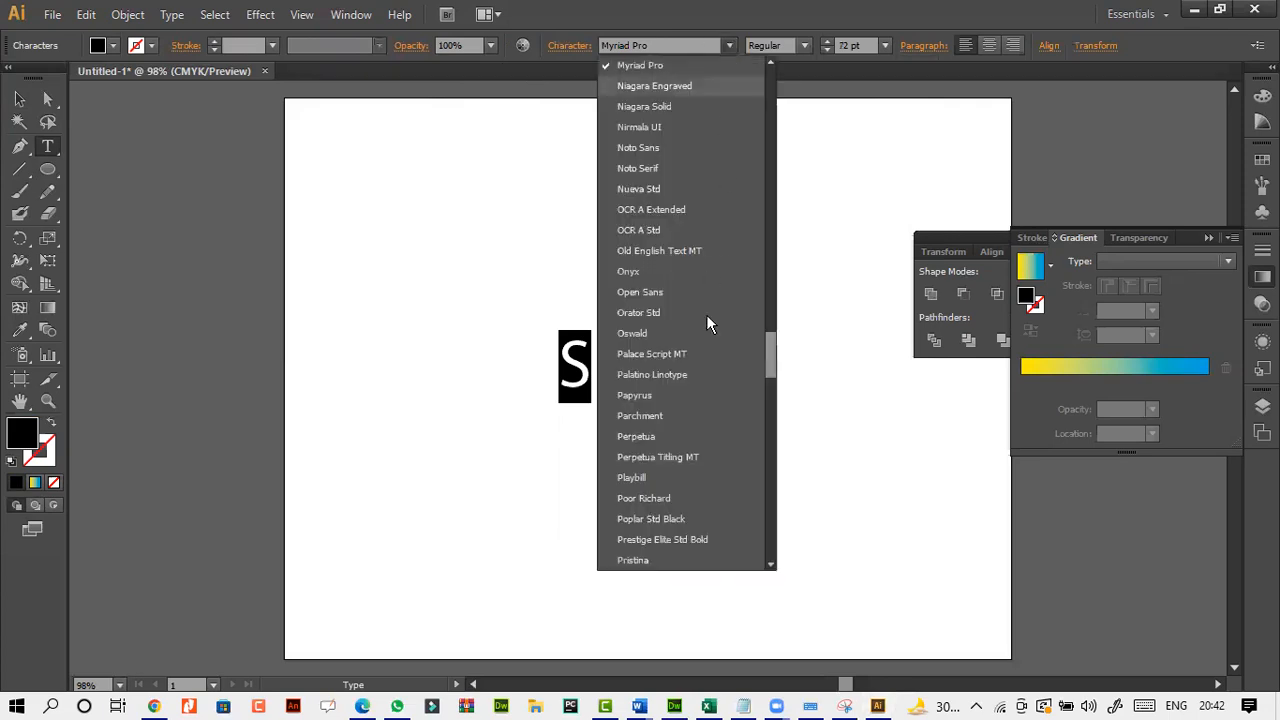
{"action": "left_click", "coordinate": [760, 356]}
{"action": "left_click", "coordinate": [681, 48]}
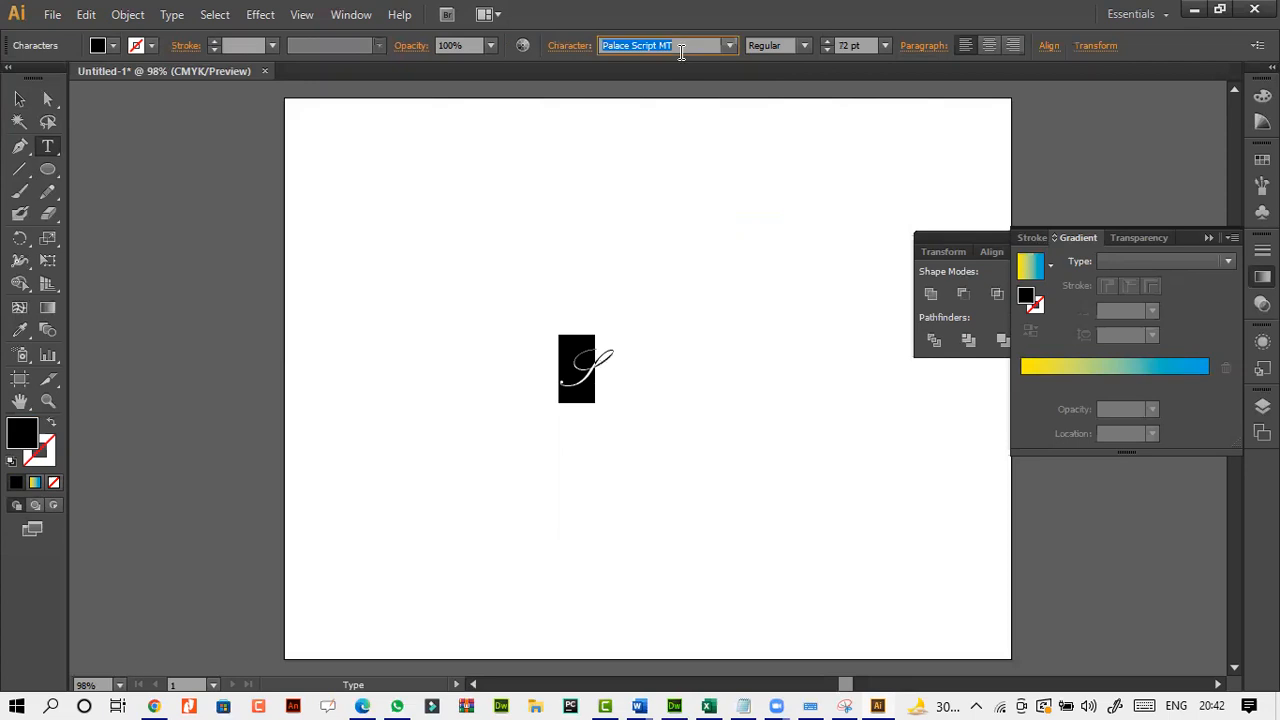
{"action": "key", "text": "Down"}
{"action": "key", "text": "Down"}
{"action": "key", "text": "Down"}
{"action": "key", "text": "Down"}
{"action": "key", "text": "Down"}
{"action": "key", "text": "Down"}
{"action": "key", "text": "Down"}
{"action": "key", "text": "Down"}
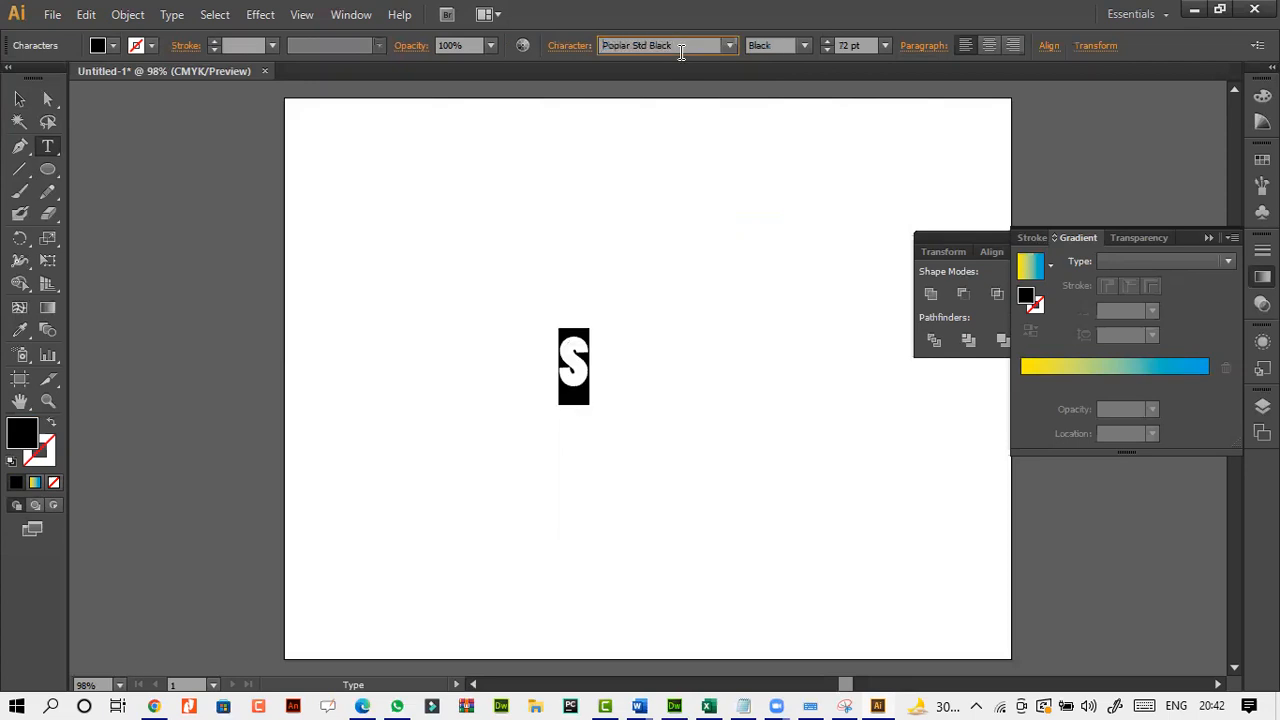
Scale the letter "S" up to about 496 pt and move it to the middle of the artboard.
{"action": "left_click", "coordinate": [22, 99]}
{"action": "left_click_drag", "start_coordinate": [590, 404], "coordinate": [797, 567]}
{"action": "left_click_drag", "start_coordinate": [679, 327], "coordinate": [679, 141]}
{"action": "left_click_drag", "start_coordinate": [656, 264], "coordinate": [607, 292]}
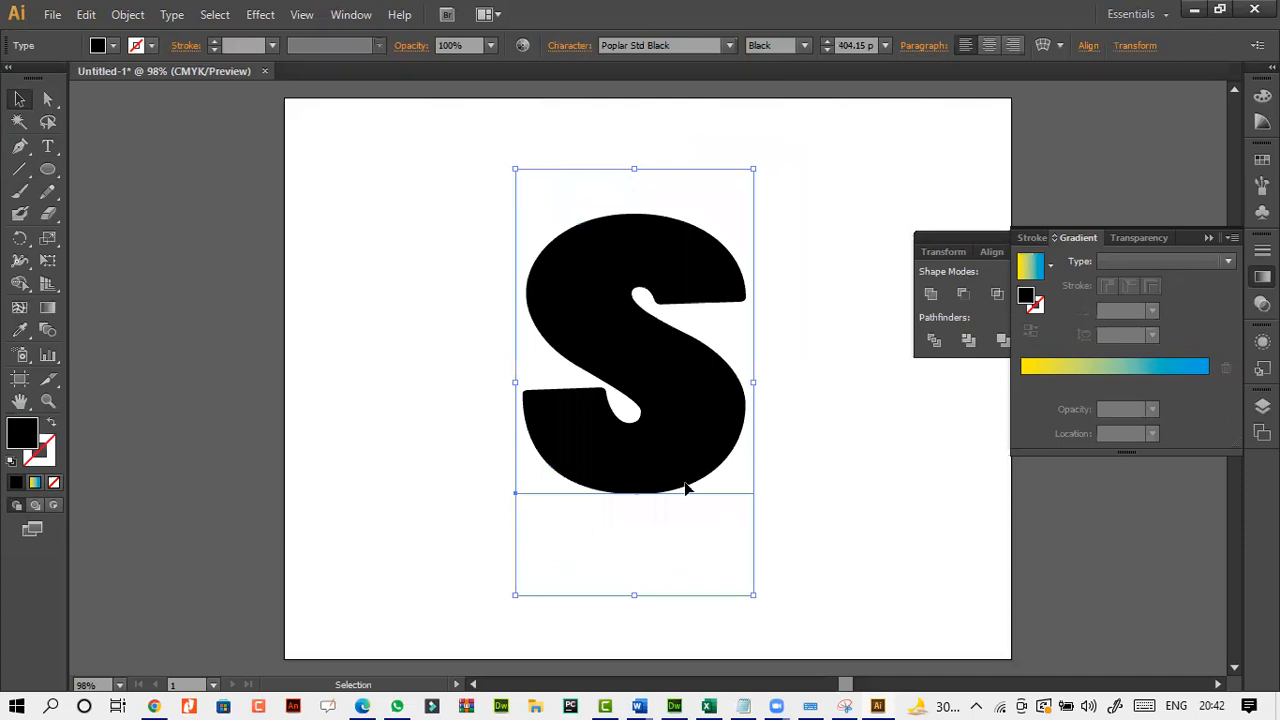
{"action": "left_click_drag", "start_coordinate": [757, 606], "coordinate": [789, 651]}
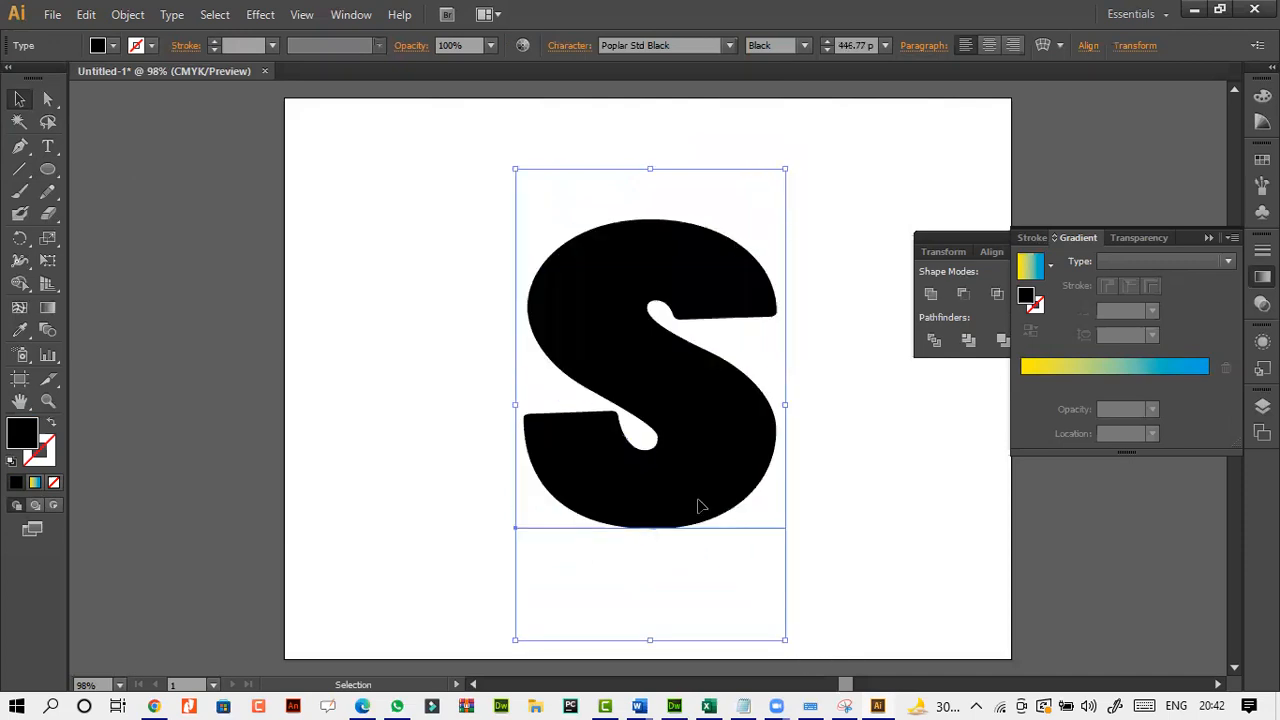
{"action": "left_click", "coordinate": [648, 170]}
{"action": "left_click", "coordinate": [643, 234]}
{"action": "left_click_drag", "start_coordinate": [649, 148], "coordinate": [655, 112]}
{"action": "left_click_drag", "start_coordinate": [608, 263], "coordinate": [594, 290]}
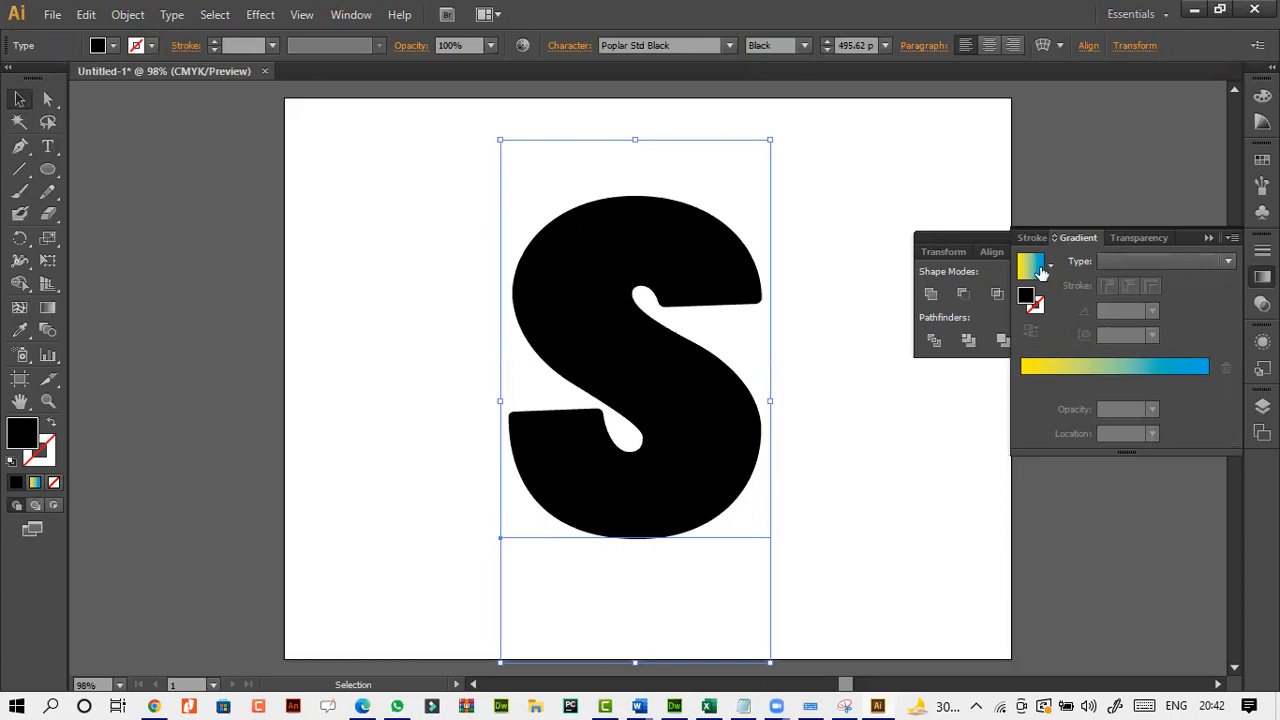
Display the Appearance panel, undock it to the blank area beside the artboard, and reselect the letter "S".
{"action": "left_click", "coordinate": [1233, 238]}
{"action": "left_click", "coordinate": [806, 312]}
{"action": "left_click", "coordinate": [662, 270]}
{"action": "left_click", "coordinate": [351, 15]}
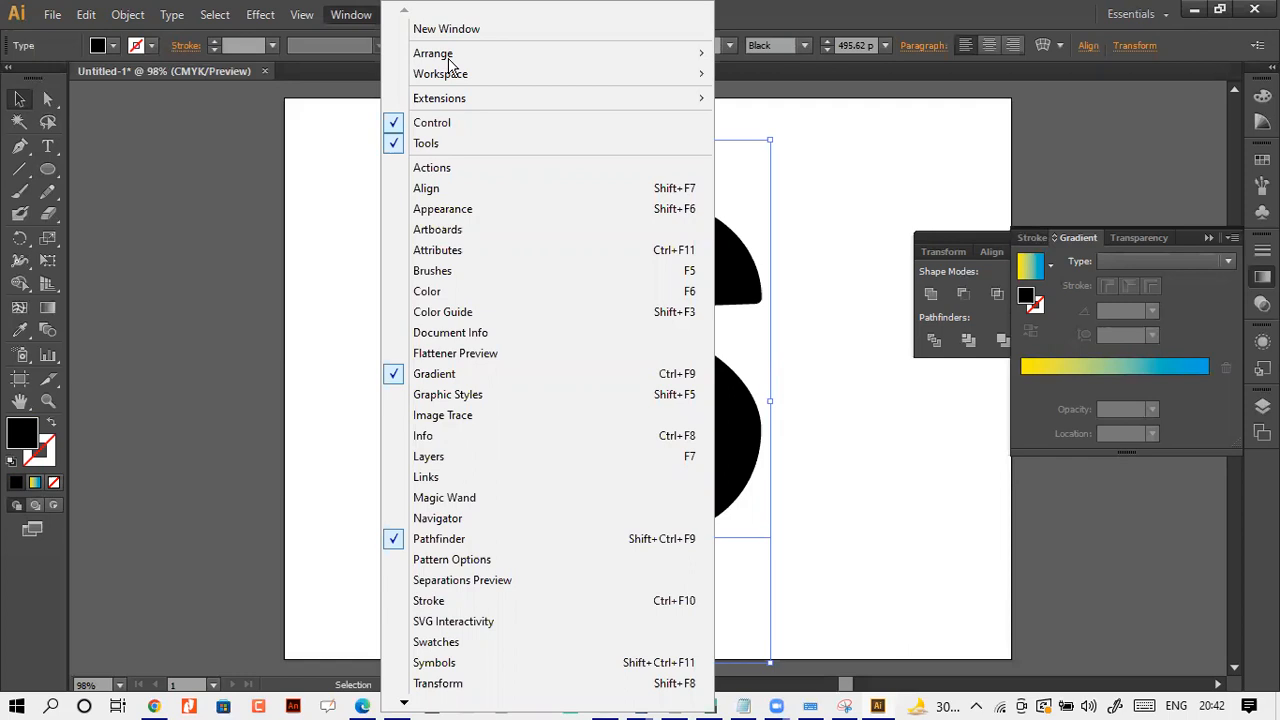
{"action": "left_click", "coordinate": [501, 210]}
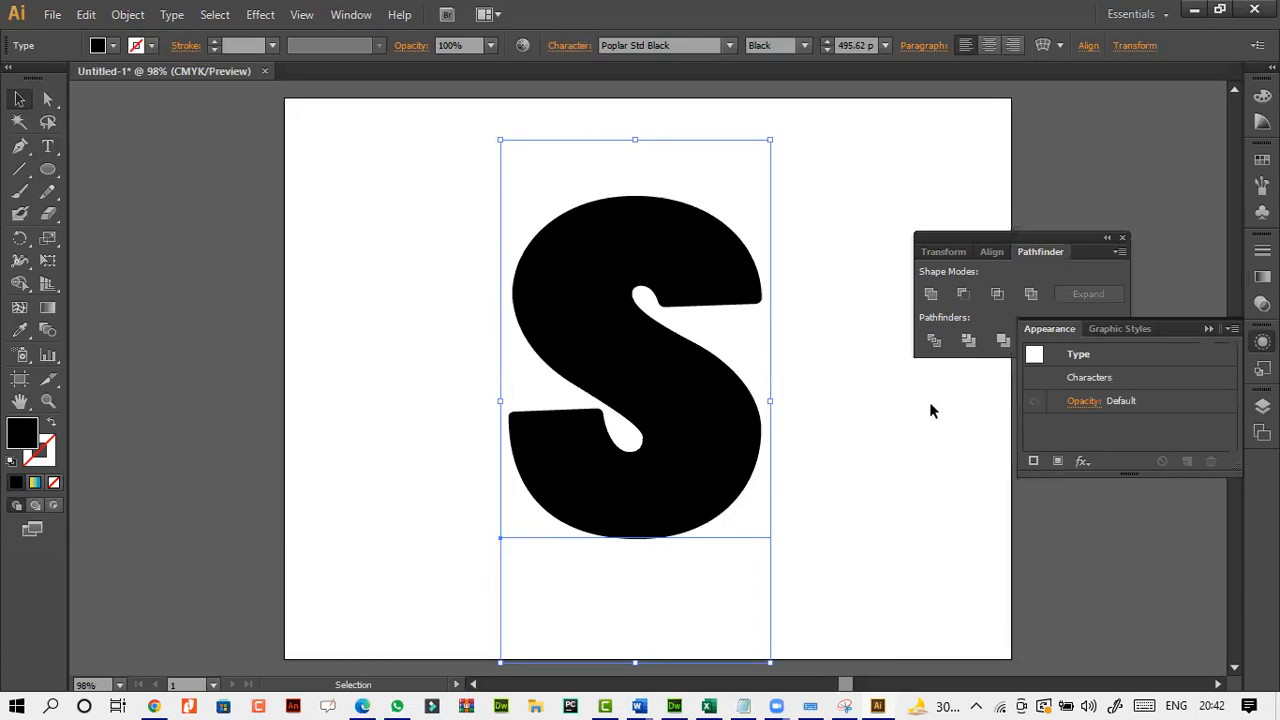
{"action": "left_click", "coordinate": [1231, 330]}
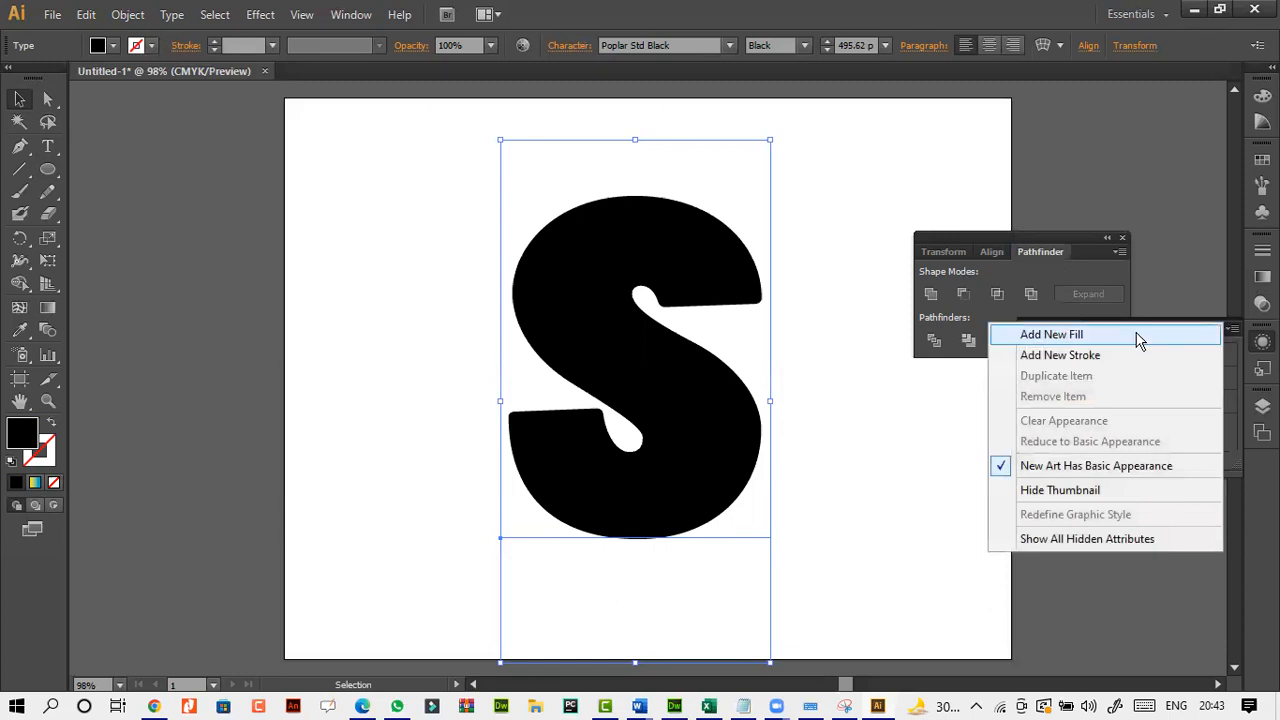
{"action": "left_click", "coordinate": [984, 409]}
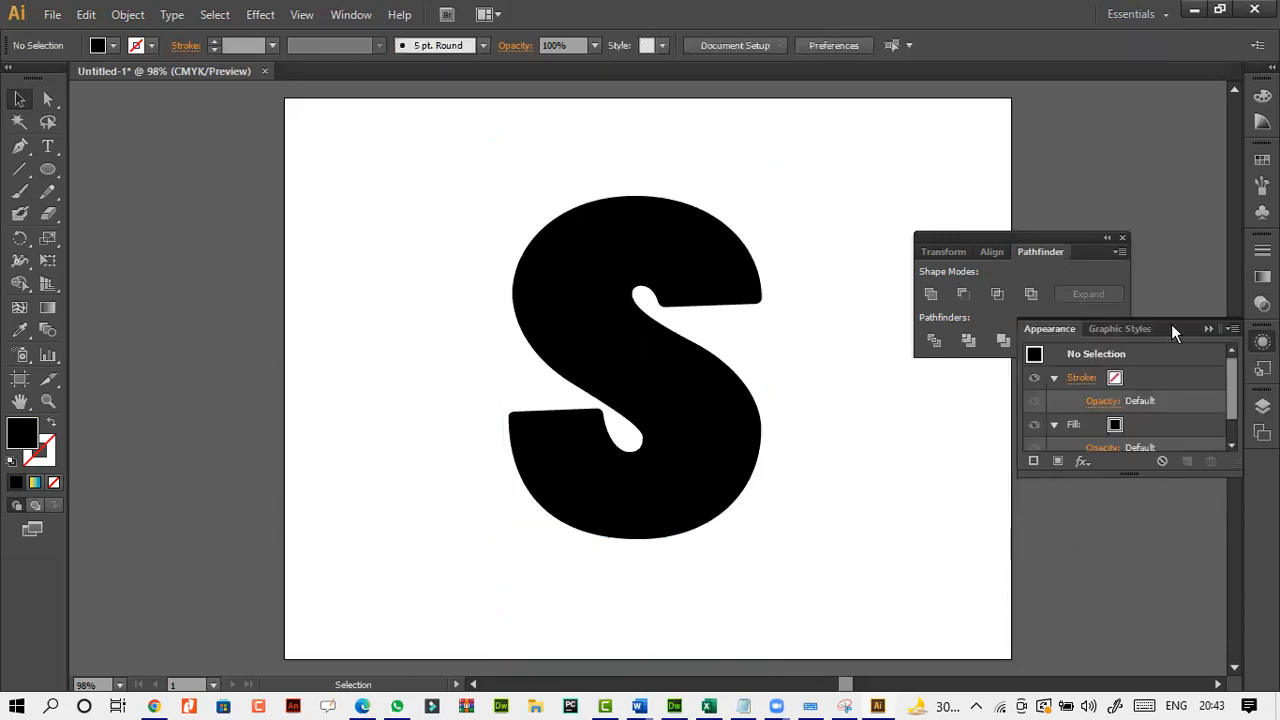
{"action": "left_click_drag", "start_coordinate": [1171, 324], "coordinate": [249, 223]}
{"action": "left_click", "coordinate": [614, 317]}
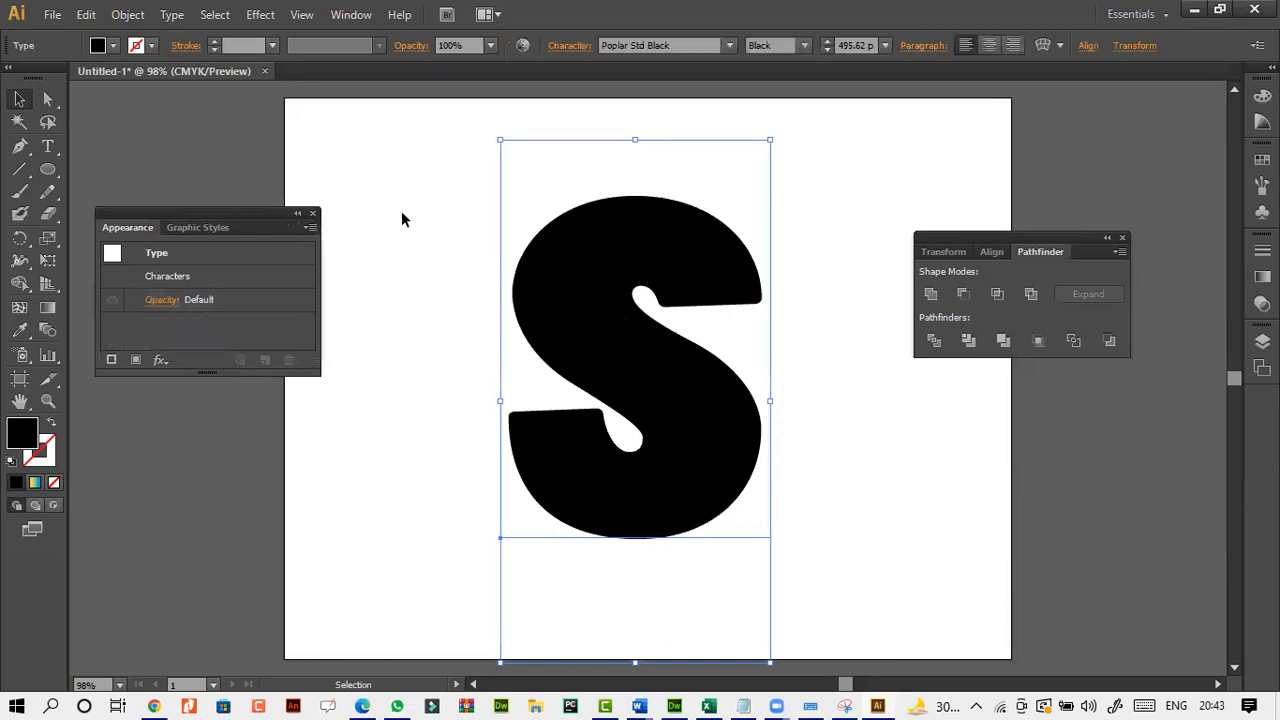
Add a new fill to the letter "S" in its appearance attributes.
{"action": "left_click", "coordinate": [351, 14]}
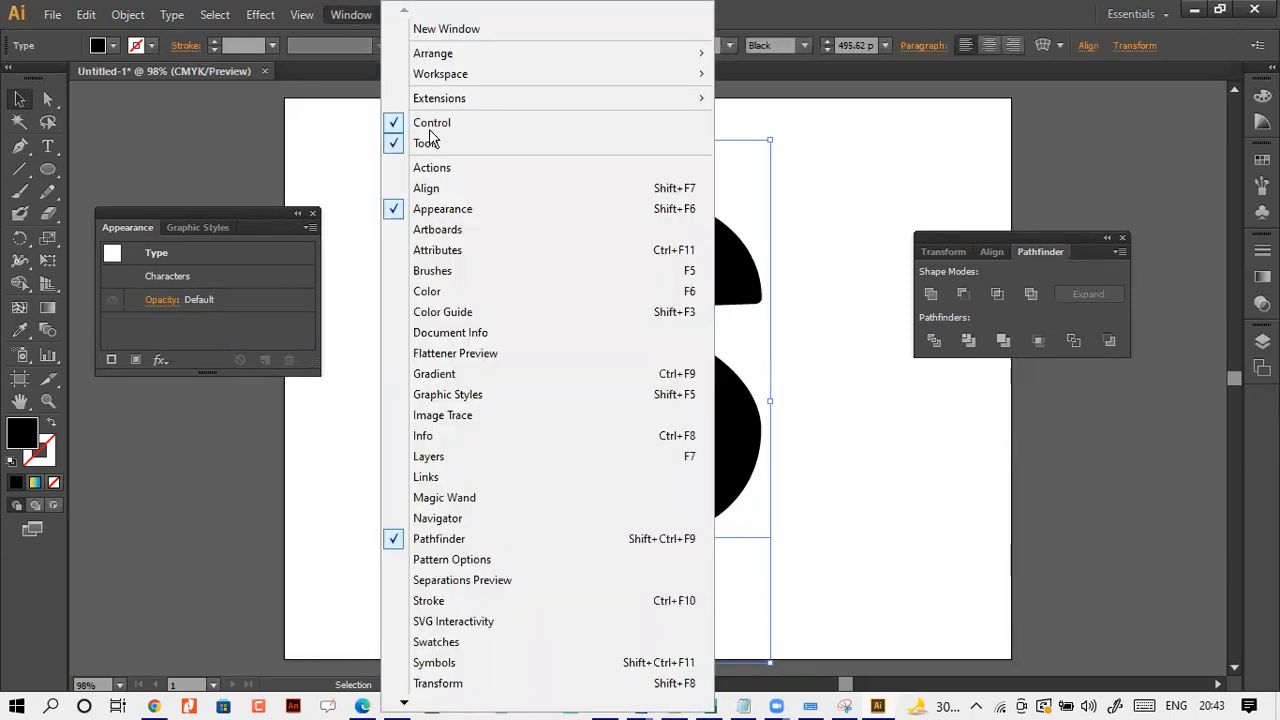
{"action": "left_click", "coordinate": [755, 467]}
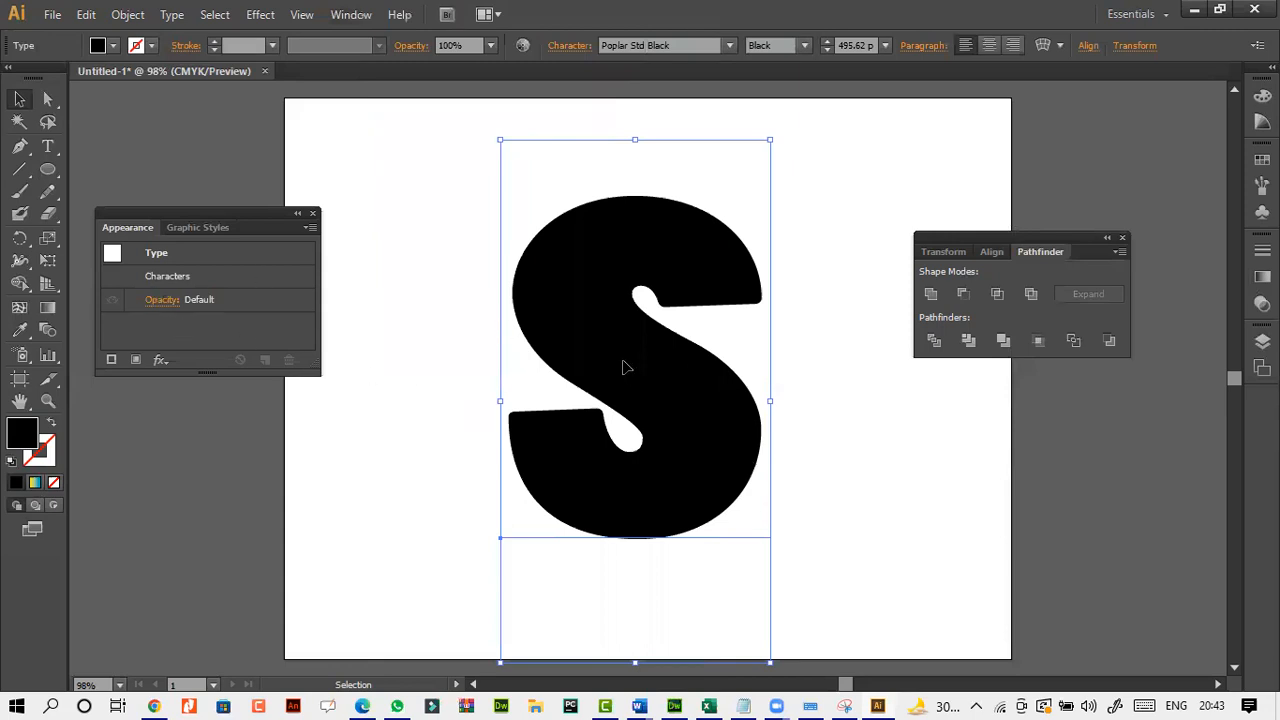
{"action": "left_click", "coordinate": [309, 229]}
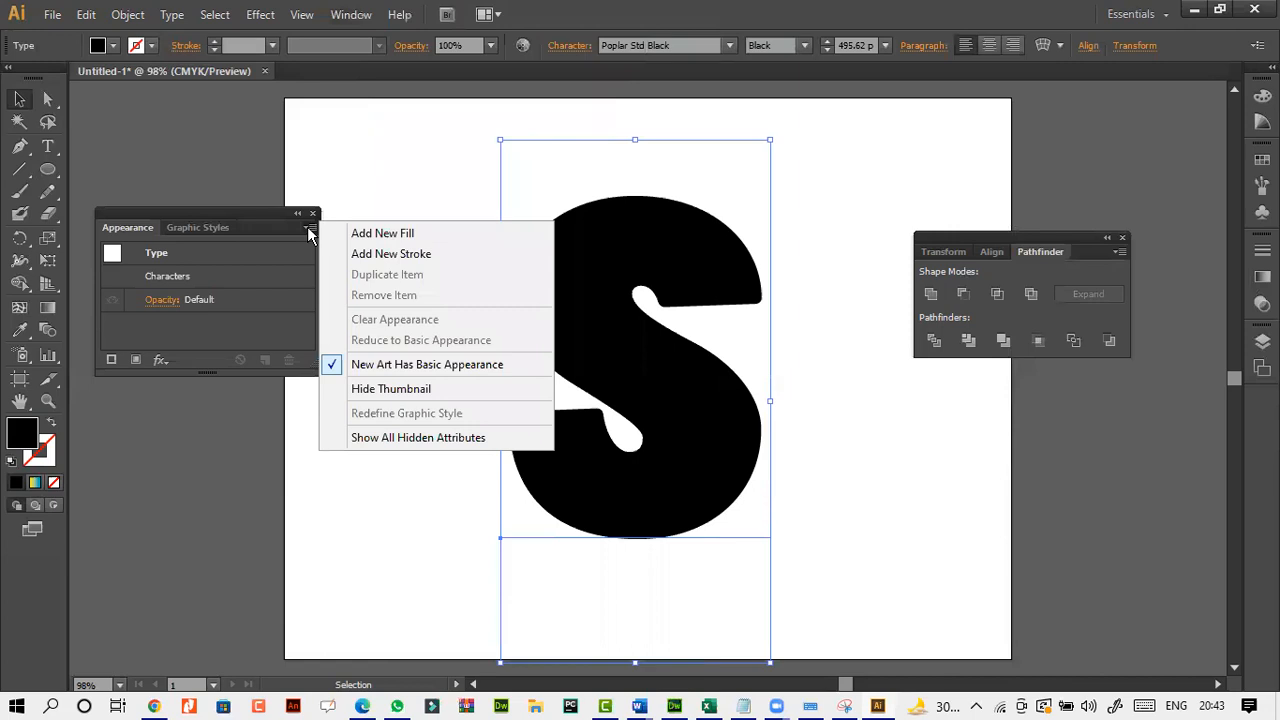
{"action": "left_click", "coordinate": [375, 236]}
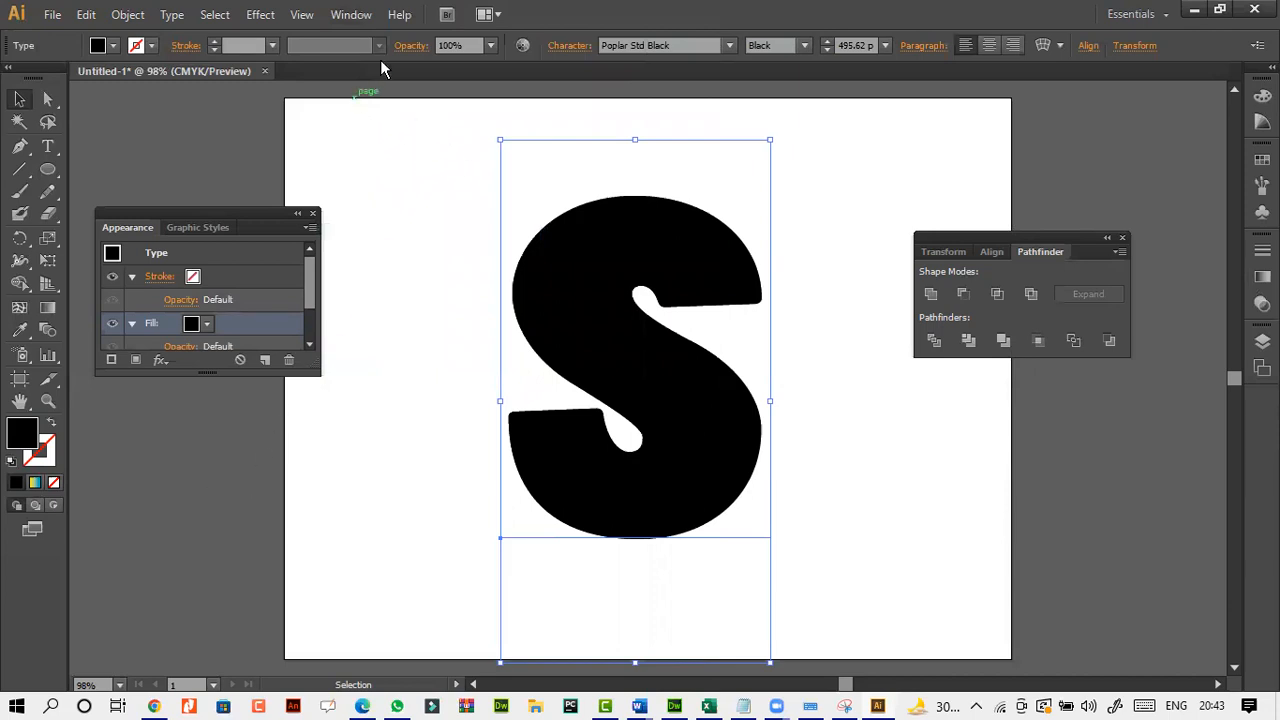
Display the gradient settings and apply the yellow-to-blue linear gradient to the new fill of the letter "S".
{"action": "left_click", "coordinate": [350, 15]}
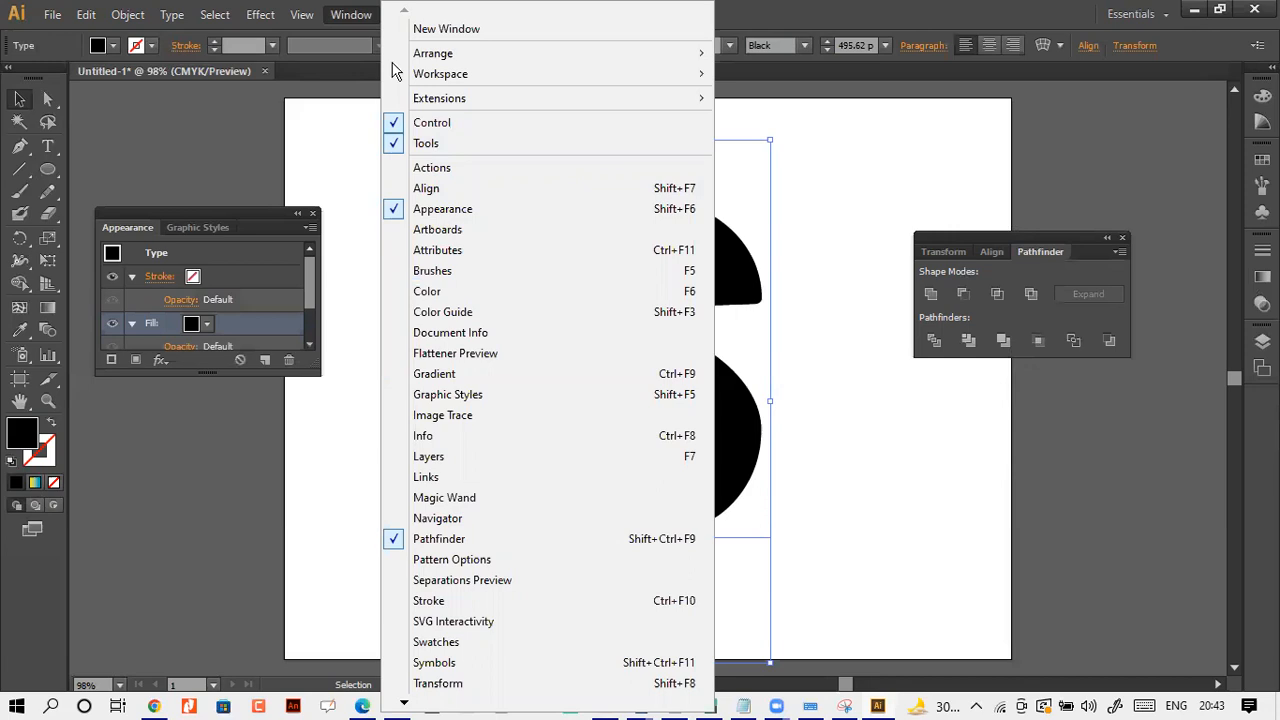
{"action": "left_click", "coordinate": [540, 384]}
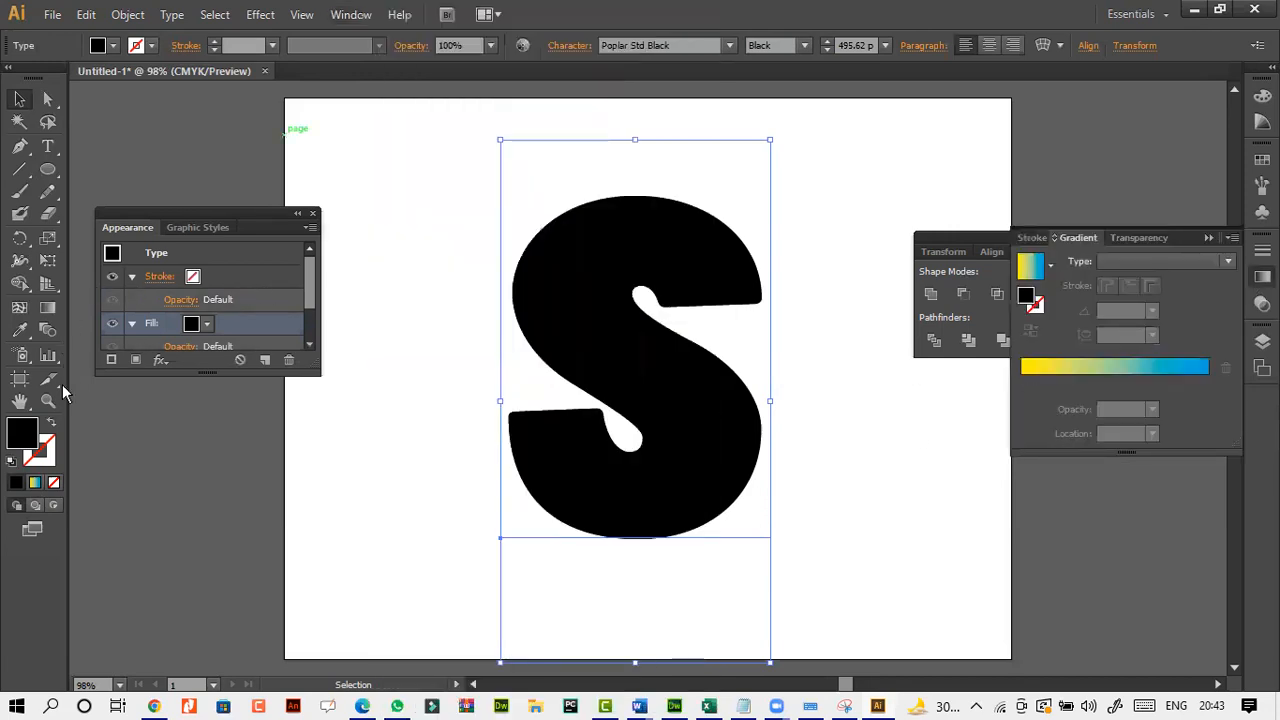
{"action": "left_click", "coordinate": [36, 483]}
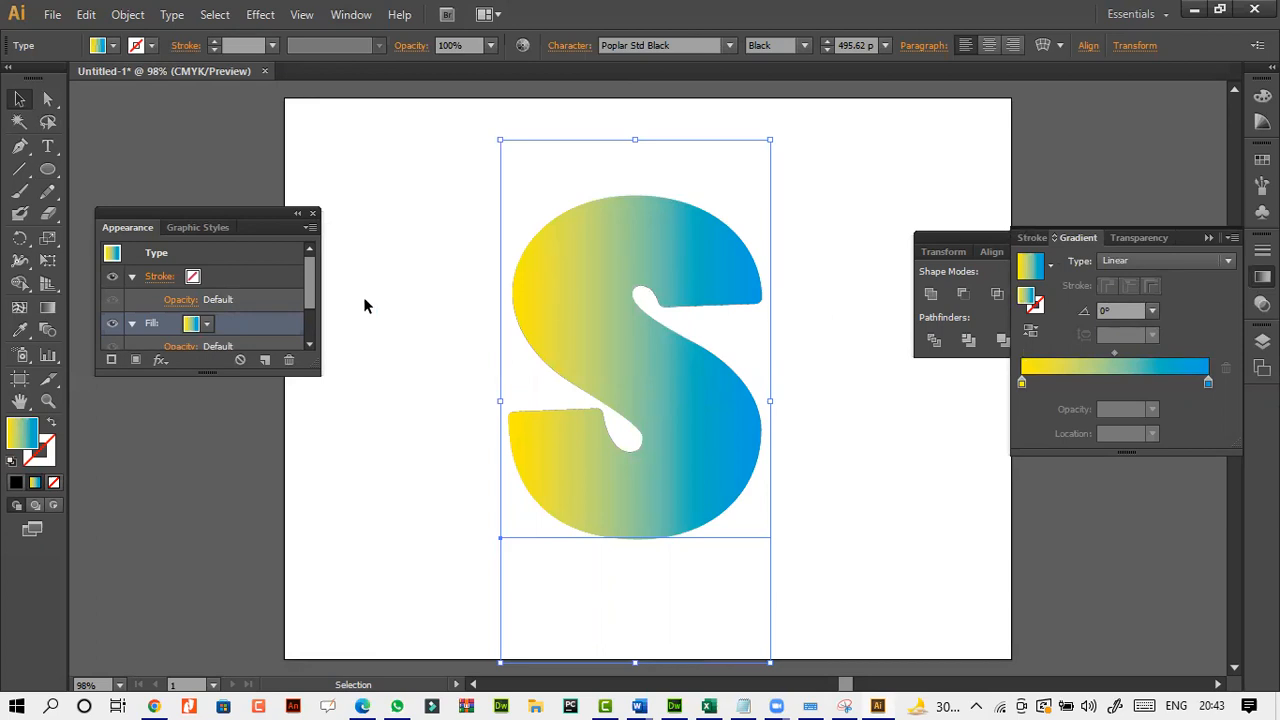
Redraw the gradient across the letter "S" in several directions with the Gradient tool, ending at about -77.6°.
{"action": "left_click", "coordinate": [47, 308]}
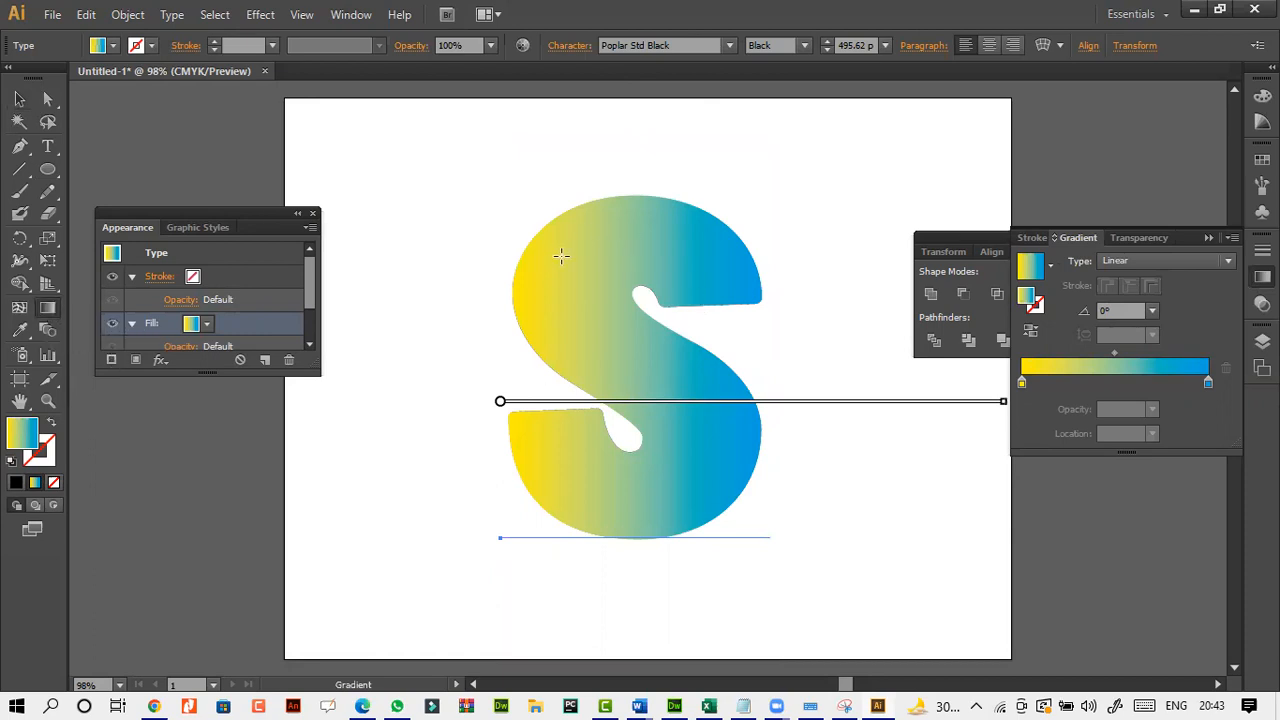
{"action": "left_click_drag", "start_coordinate": [574, 246], "coordinate": [684, 468]}
{"action": "left_click_drag", "start_coordinate": [596, 472], "coordinate": [717, 318]}
{"action": "left_click_drag", "start_coordinate": [677, 226], "coordinate": [585, 385]}
{"action": "left_click_drag", "start_coordinate": [489, 169], "coordinate": [678, 490]}
{"action": "left_click_drag", "start_coordinate": [684, 567], "coordinate": [644, 390]}
{"action": "left_click_drag", "start_coordinate": [586, 213], "coordinate": [648, 496]}
Change the gradient's yellow stop to dark violet and redraw the gradient down the letter at about -94.8°.
{"action": "double_click", "coordinate": [1023, 382]}
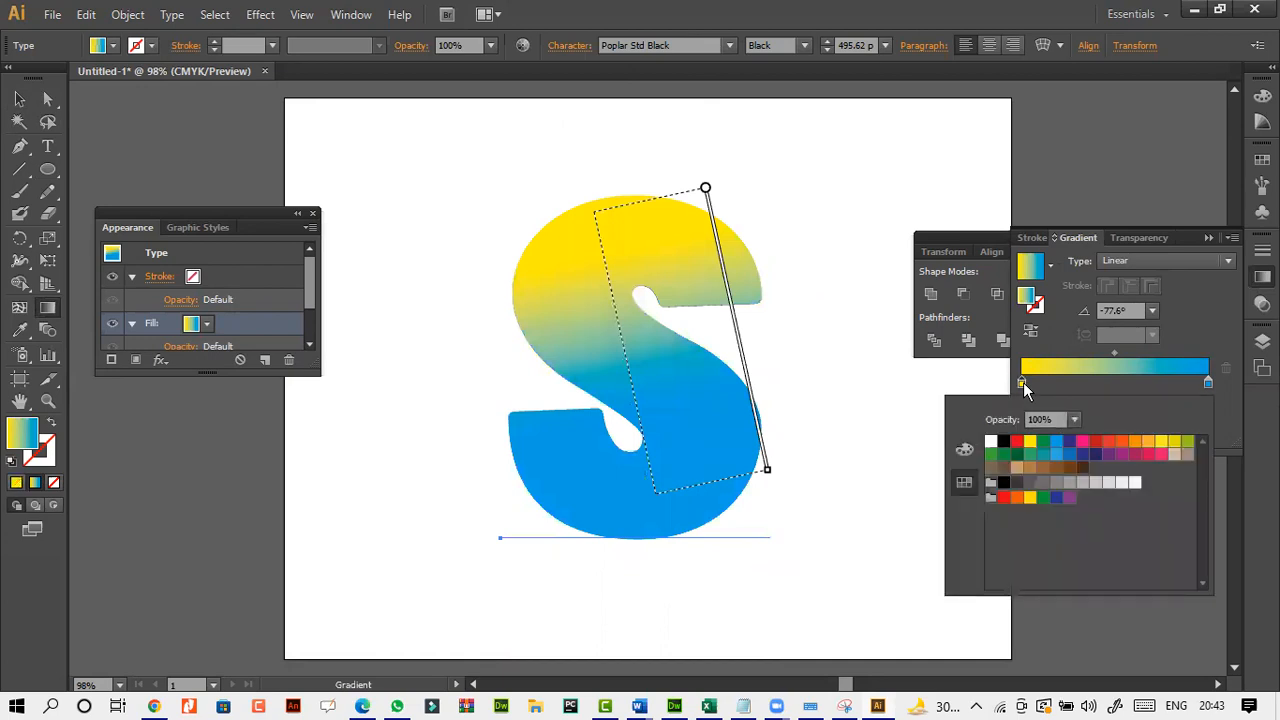
{"action": "left_click", "coordinate": [1069, 441]}
{"action": "left_click", "coordinate": [704, 460]}
{"action": "left_click_drag", "start_coordinate": [680, 513], "coordinate": [620, 500]}
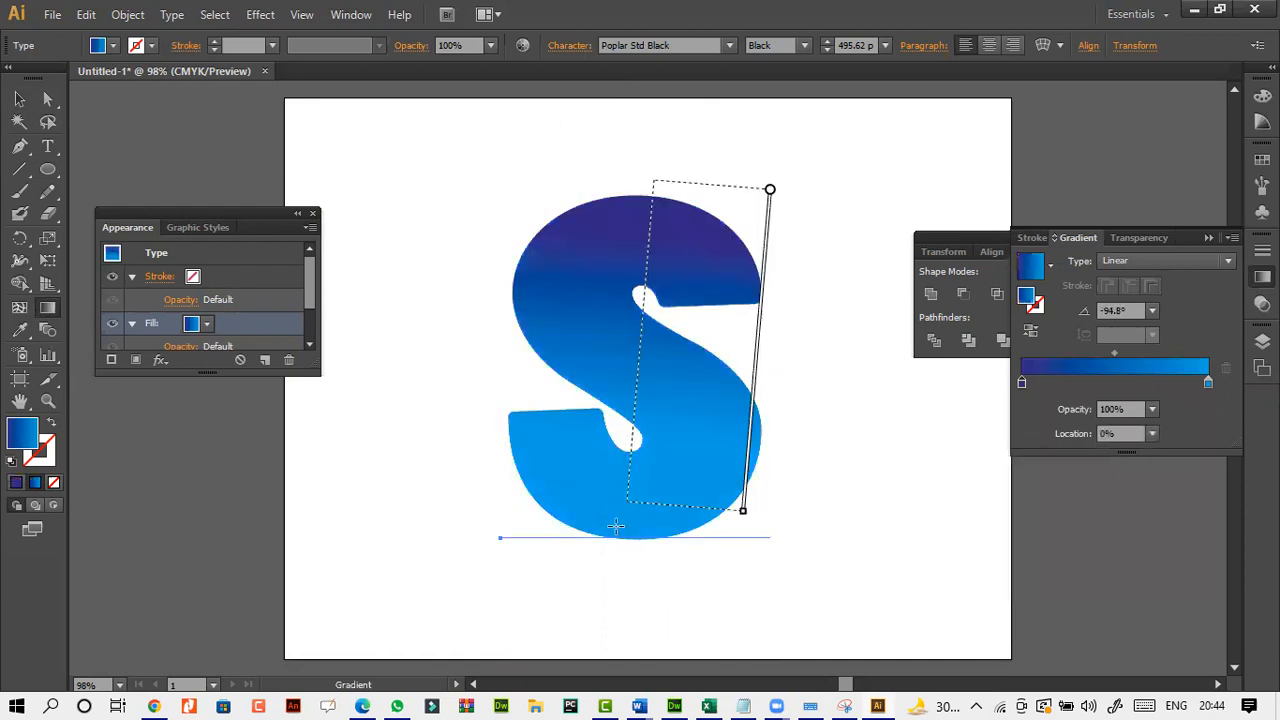
Select the letter "S", nudge it slightly downward, and delete it from the artboard.
{"action": "left_click", "coordinate": [19, 99]}
{"action": "left_click", "coordinate": [437, 218]}
{"action": "left_click", "coordinate": [584, 329]}
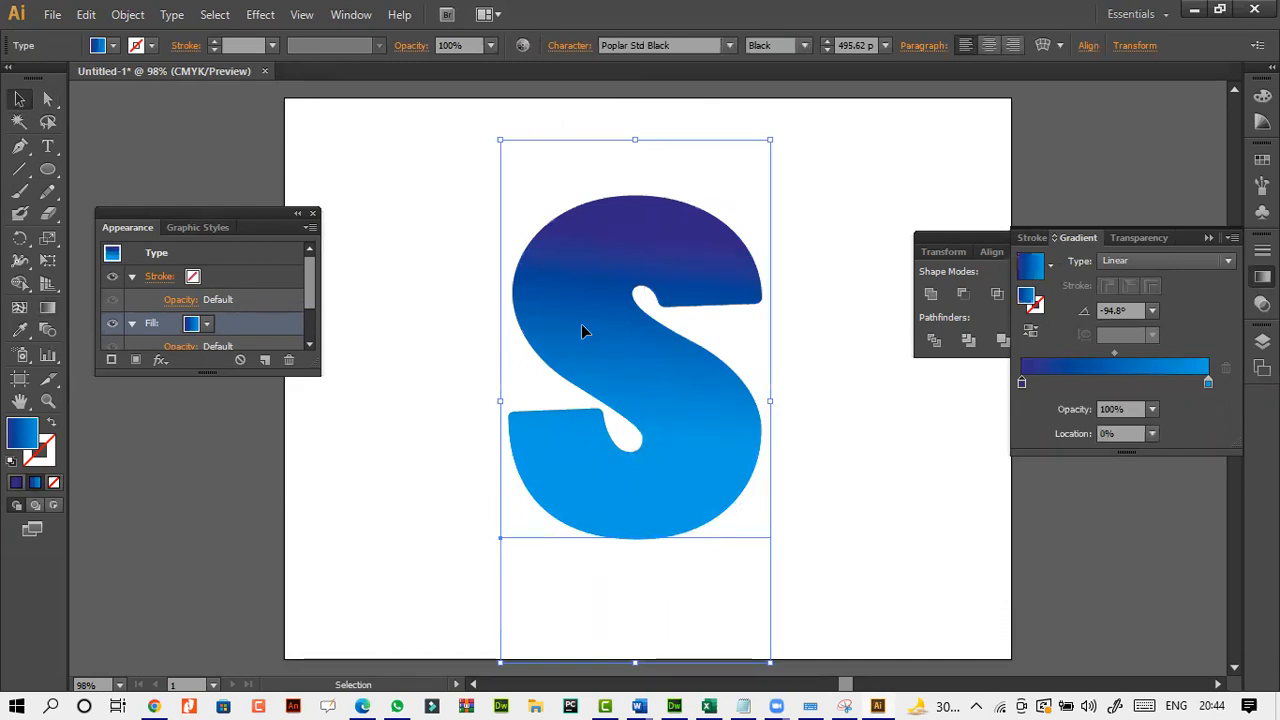
{"action": "mouse_move", "coordinate": [584, 331]}
{"action": "left_mouse_down"}
{"action": "mouse_move", "coordinate": [617, 301]}
{"action": "mouse_move", "coordinate": [584, 339]}
{"action": "left_mouse_up"}
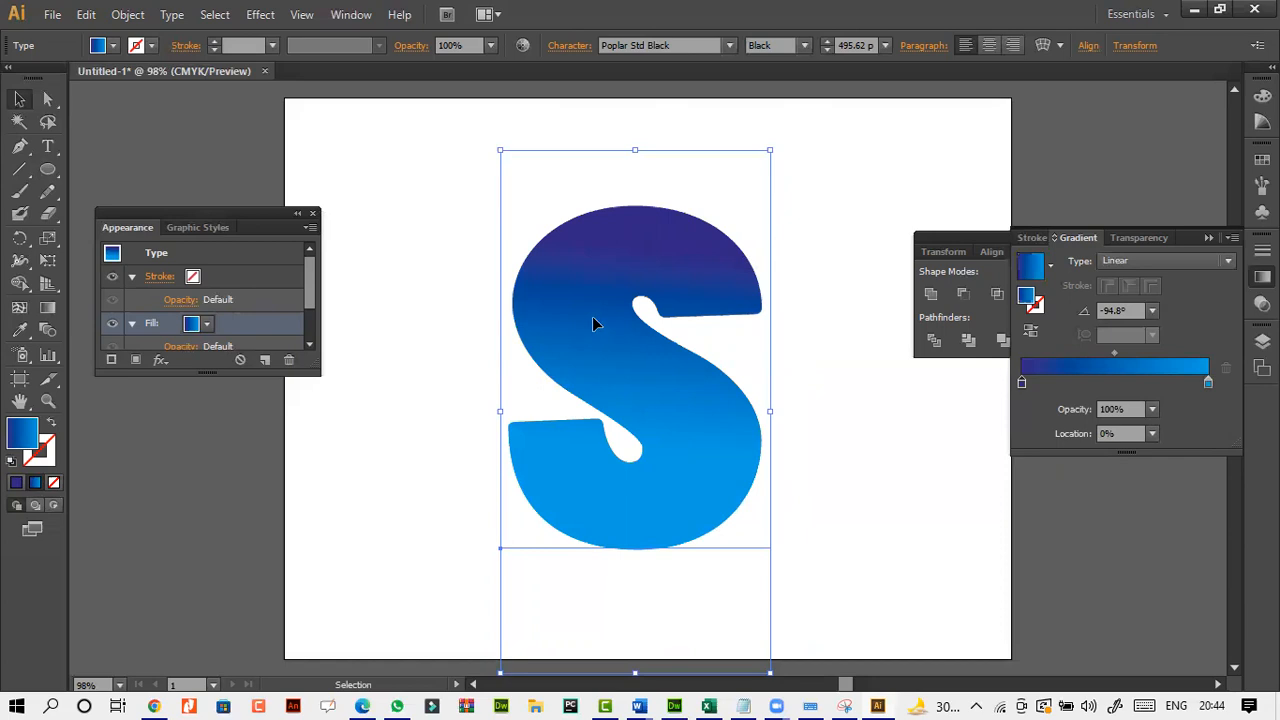
{"action": "key", "text": "Delete"}
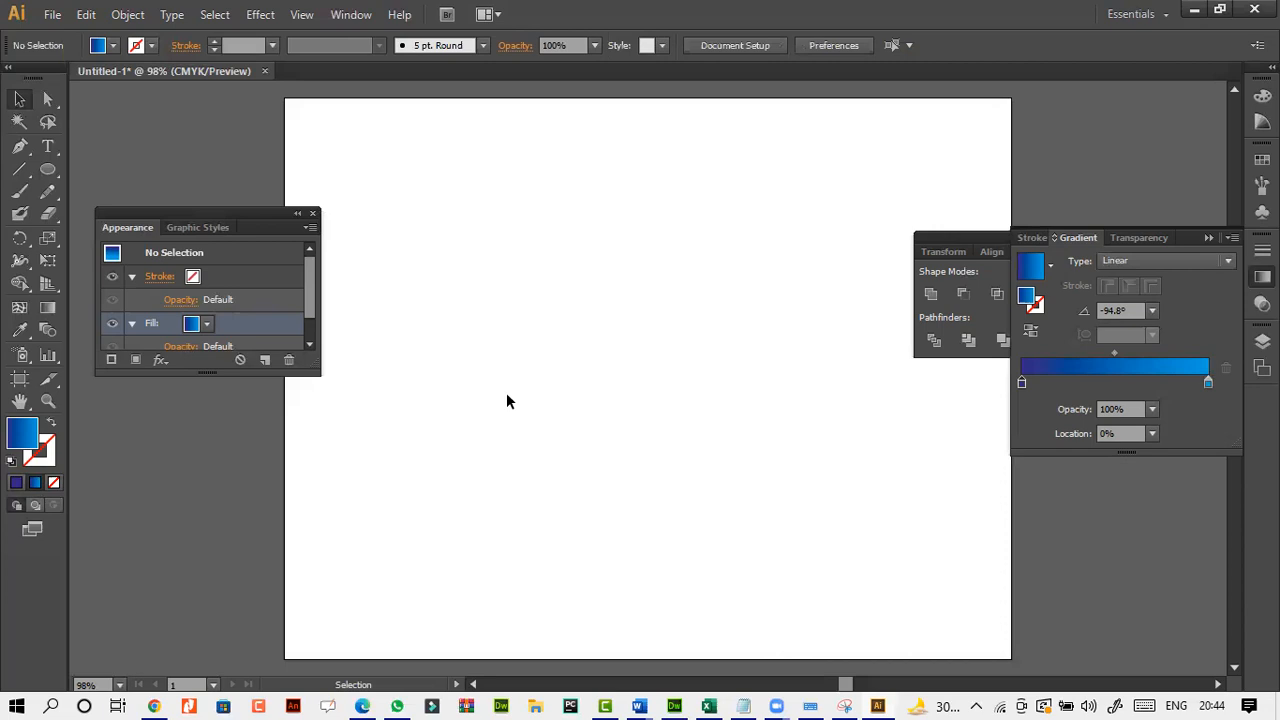
Lengthen the Appearance panel and draw a large gradient-filled ellipse slightly right of the artboard's centre.
{"action": "left_click_drag", "start_coordinate": [318, 373], "coordinate": [298, 445]}
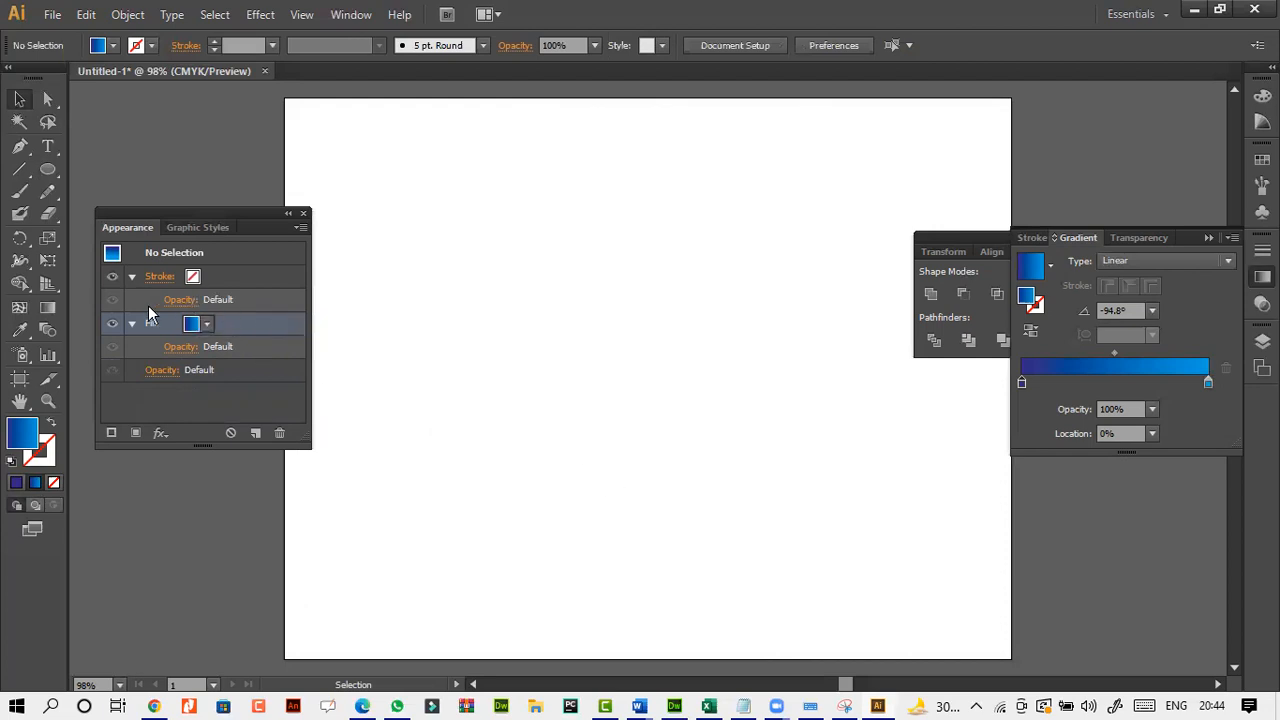
{"action": "left_click", "coordinate": [48, 172]}
{"action": "left_click_drag", "start_coordinate": [504, 207], "coordinate": [866, 530]}
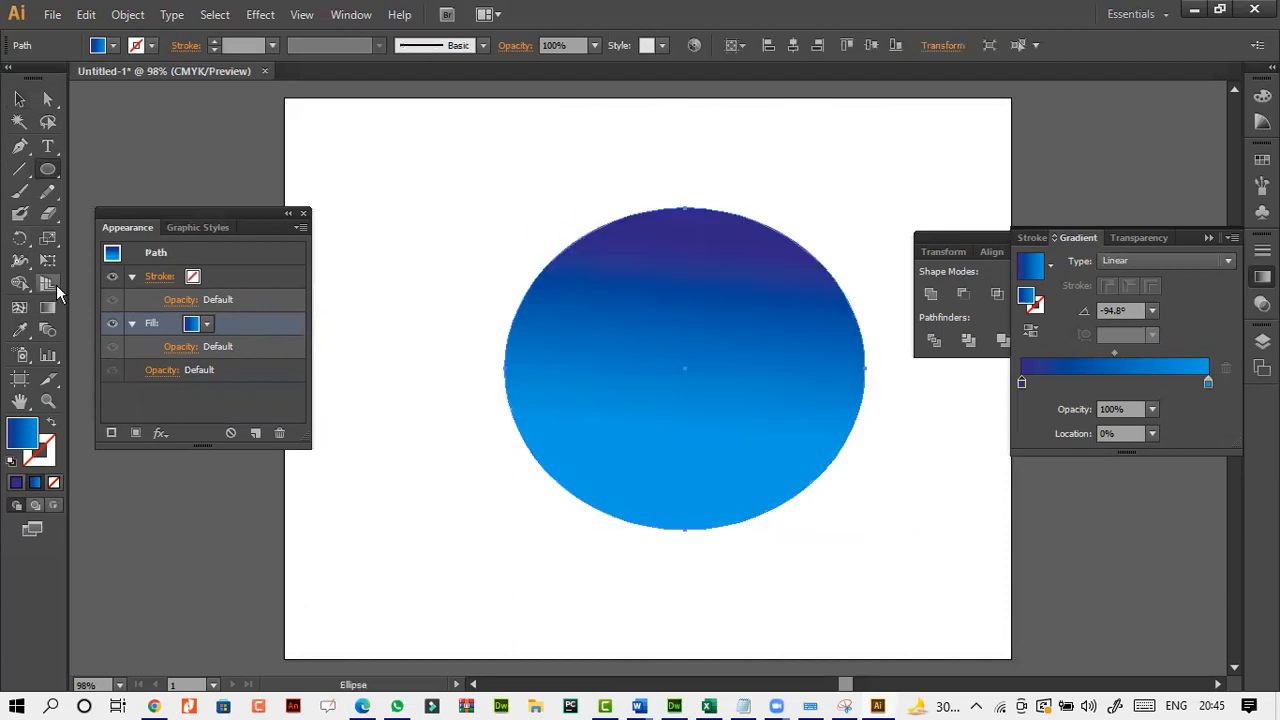
Add the text "VVXCVXCVCXVCXVCXVXCVCX" along the ellipse's outline with the Type on a Path tool.
{"action": "left_click", "coordinate": [48, 148]}
{"action": "left_click", "coordinate": [47, 146]}
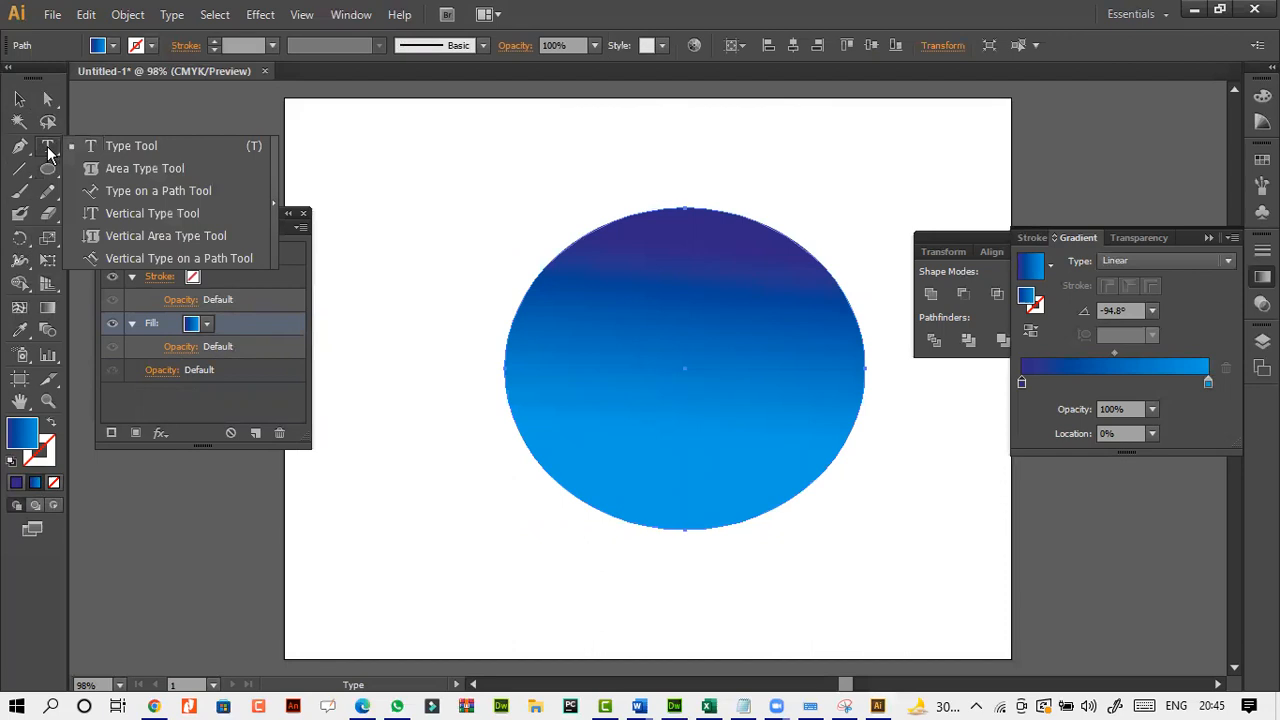
{"action": "left_click", "coordinate": [208, 193]}
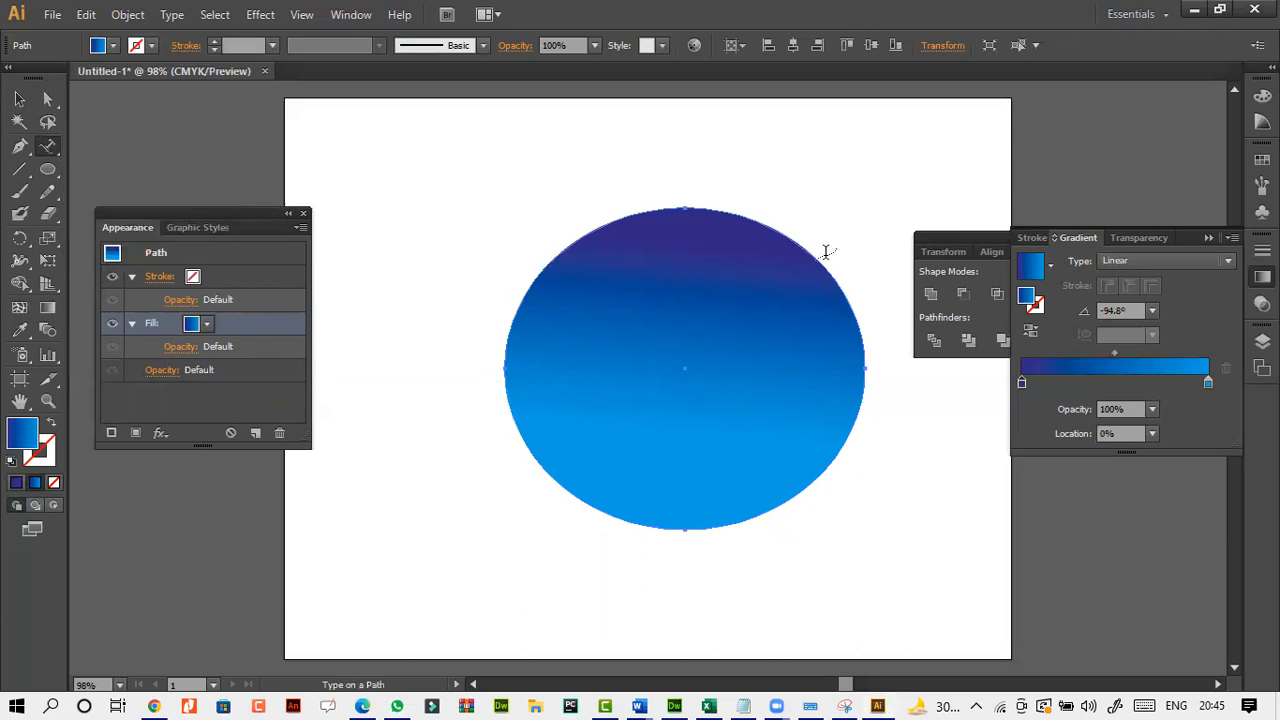
{"action": "left_click", "coordinate": [505, 413]}
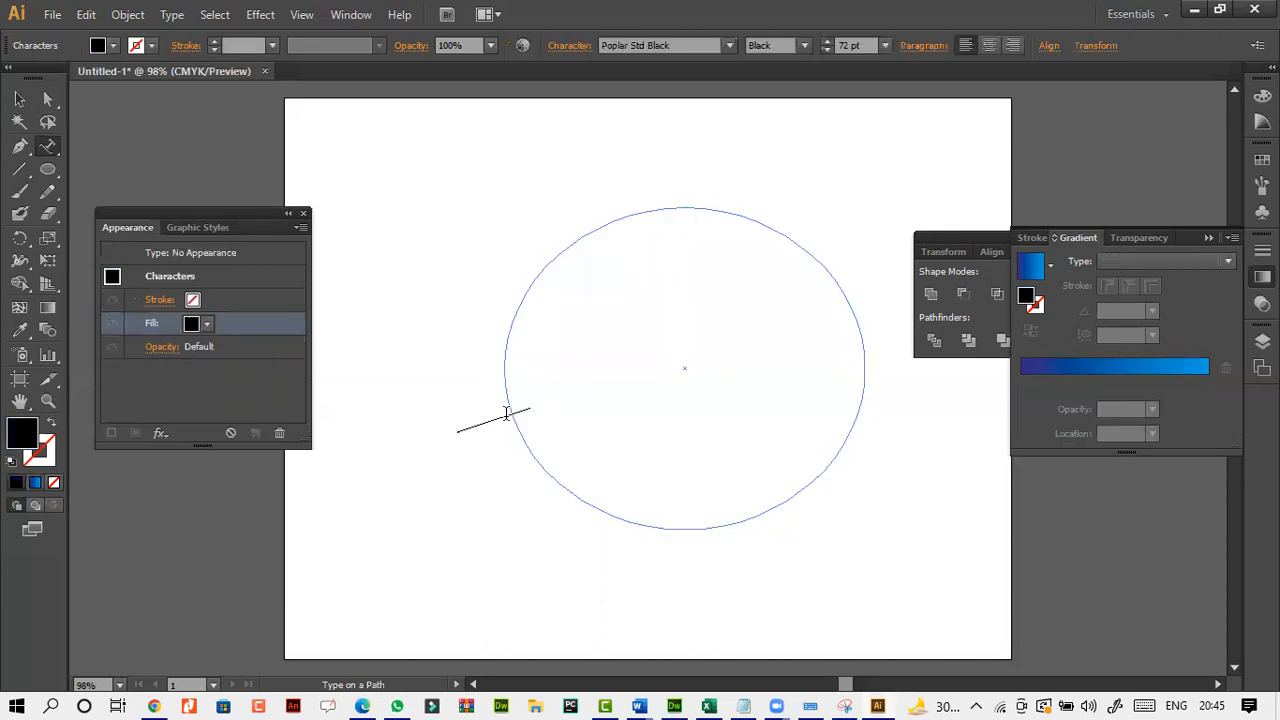
{"action": "type", "text": "VVXCVXCVCXVCXVCXVXCVCX"}
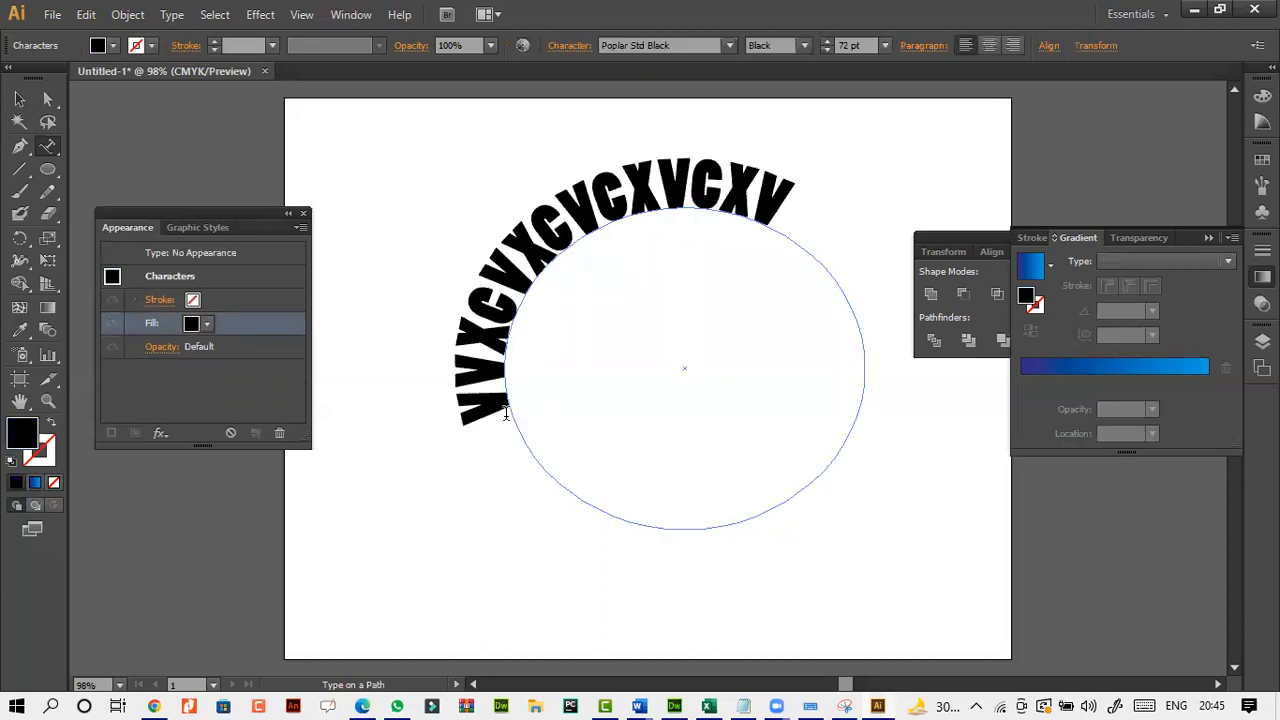
Select the text running around the ellipse and delete it from the artboard.
{"action": "left_click", "coordinate": [20, 100]}
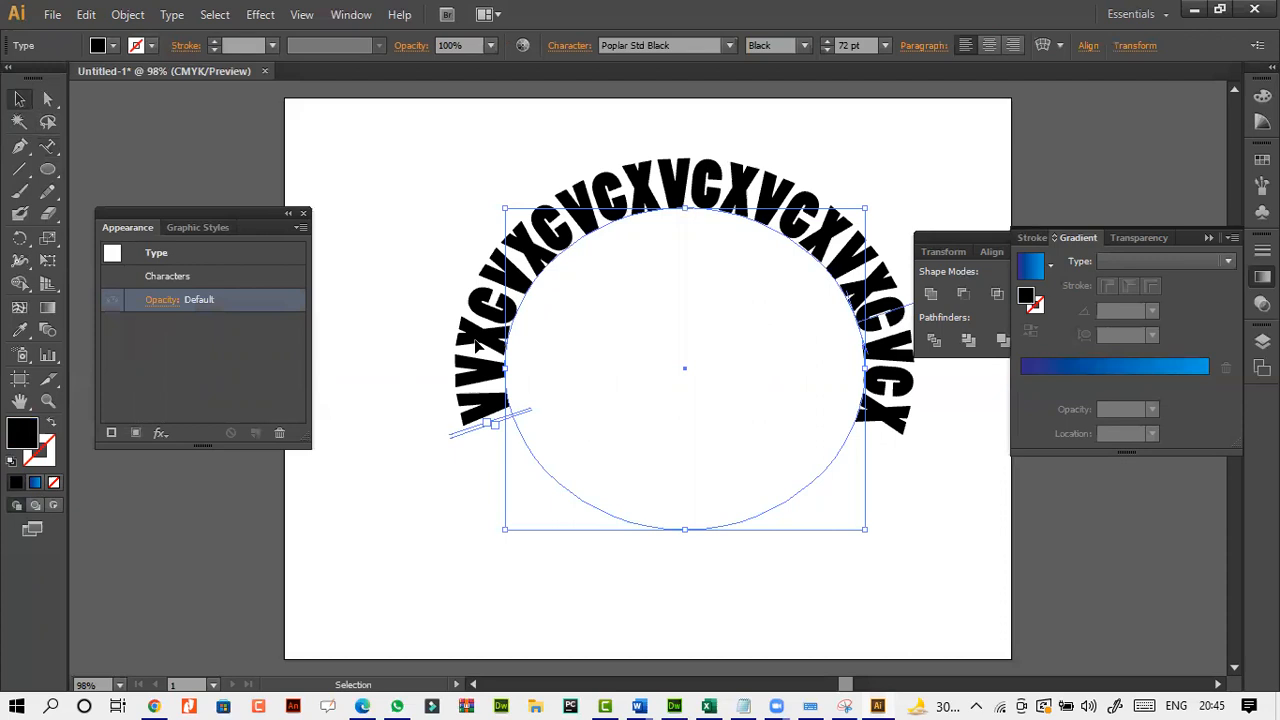
{"action": "key", "text": "Delete"}
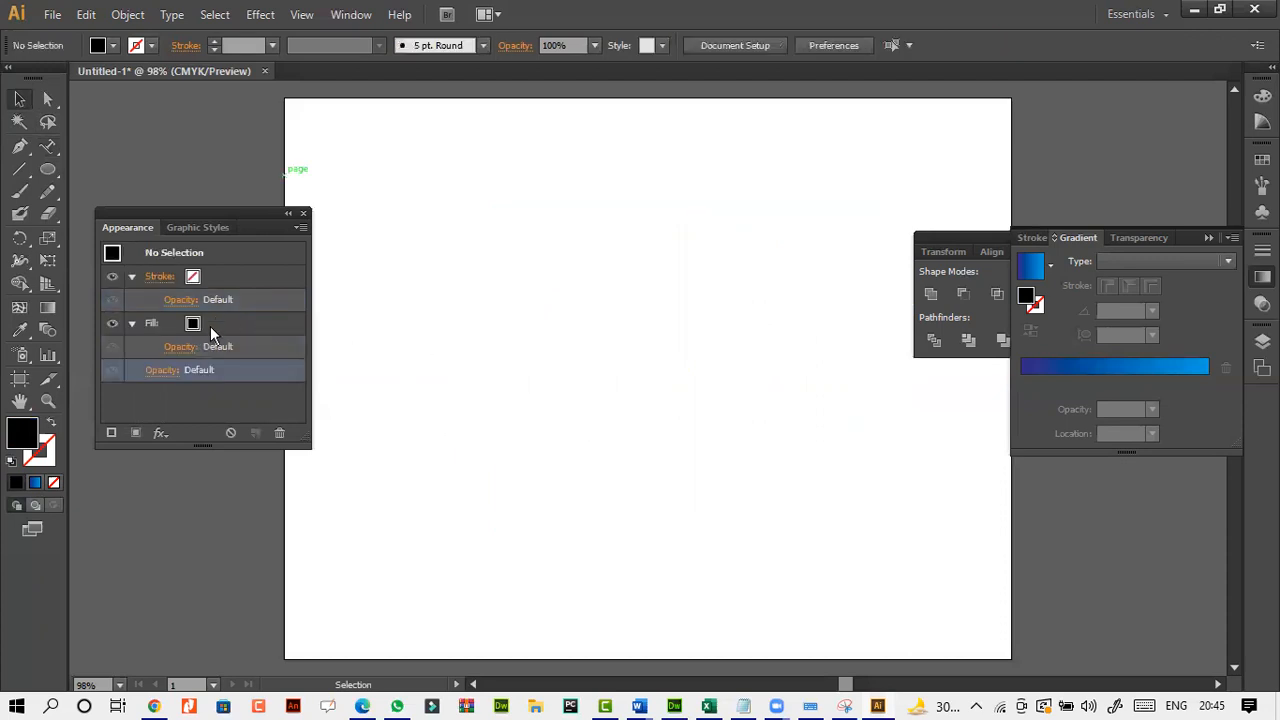
Draw an open, downward-bowed curve across the middle of the artboard with the Pen tool, using no fill and a black stroke.
{"action": "left_click", "coordinate": [24, 152]}
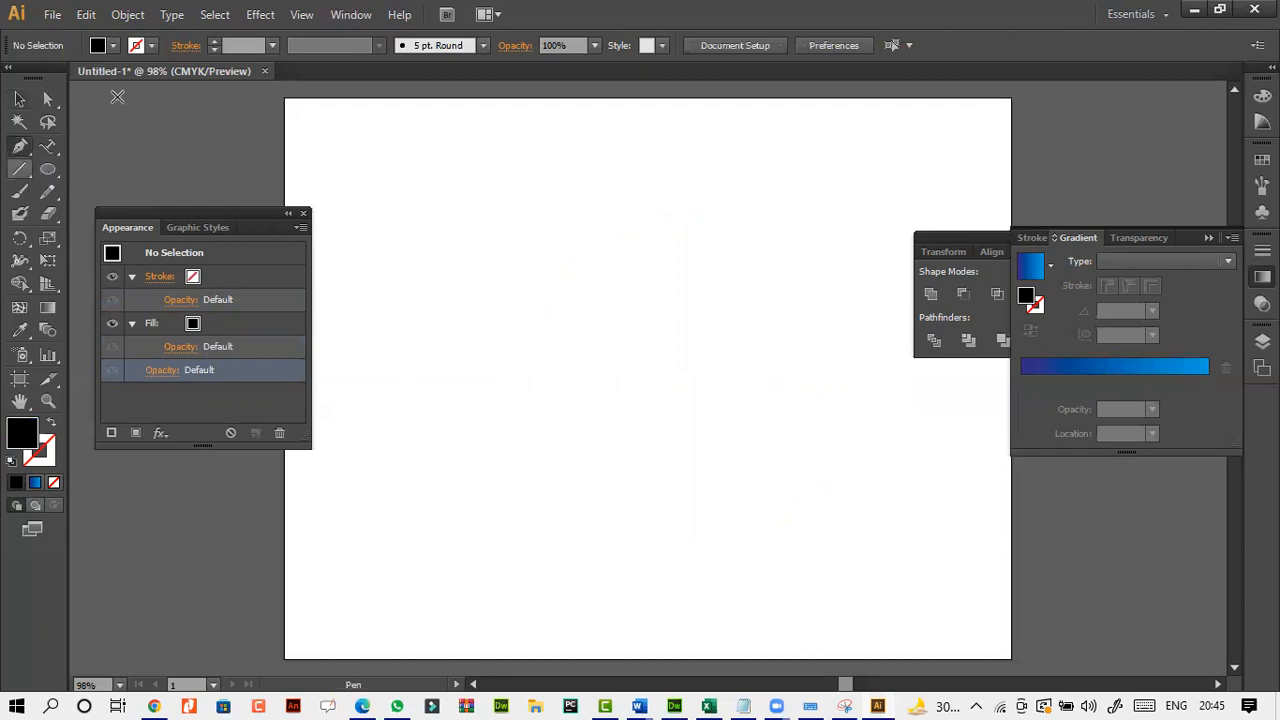
{"action": "left_click", "coordinate": [115, 47]}
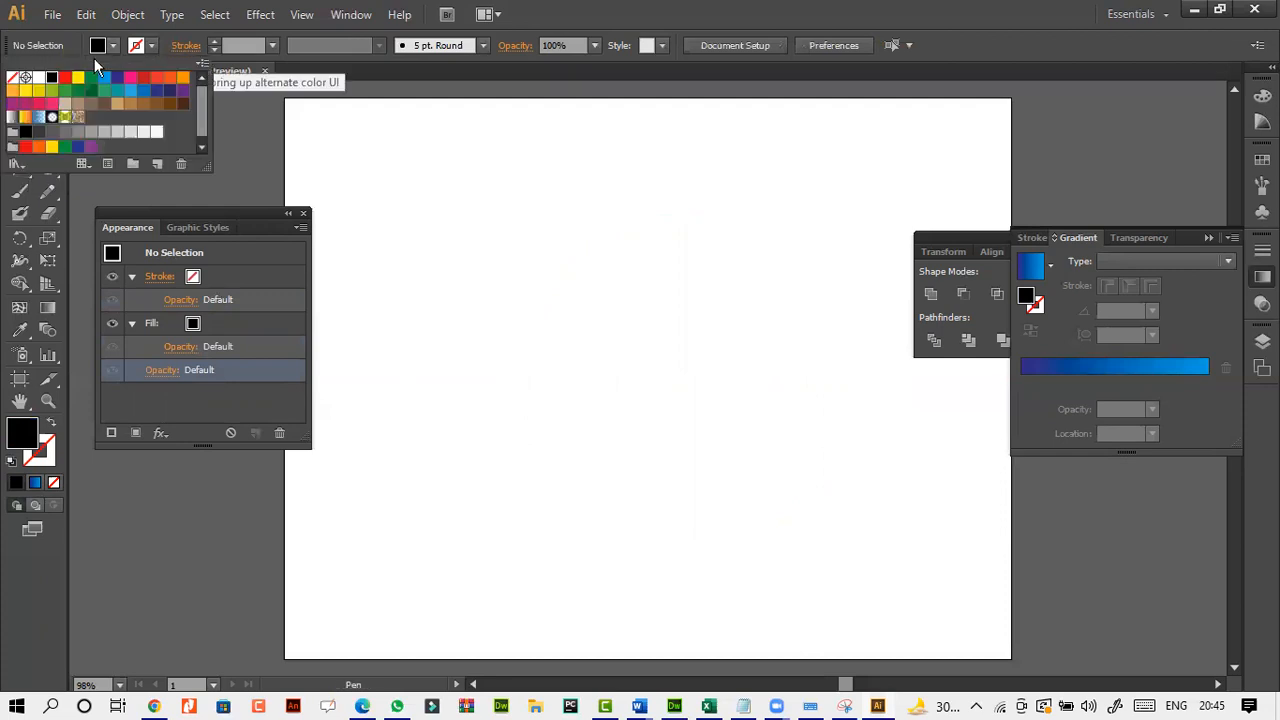
{"action": "left_click", "coordinate": [12, 77]}
{"action": "left_click", "coordinate": [151, 48]}
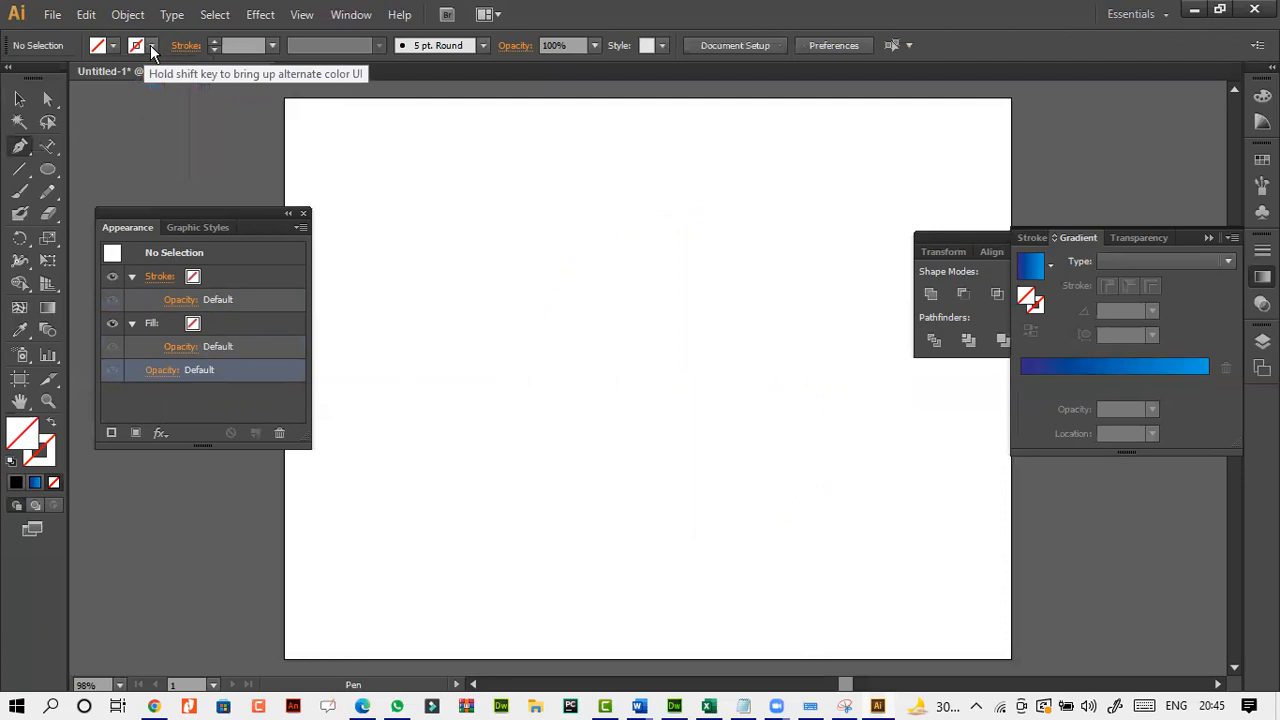
{"action": "left_click", "coordinate": [151, 48]}
{"action": "left_click", "coordinate": [51, 77]}
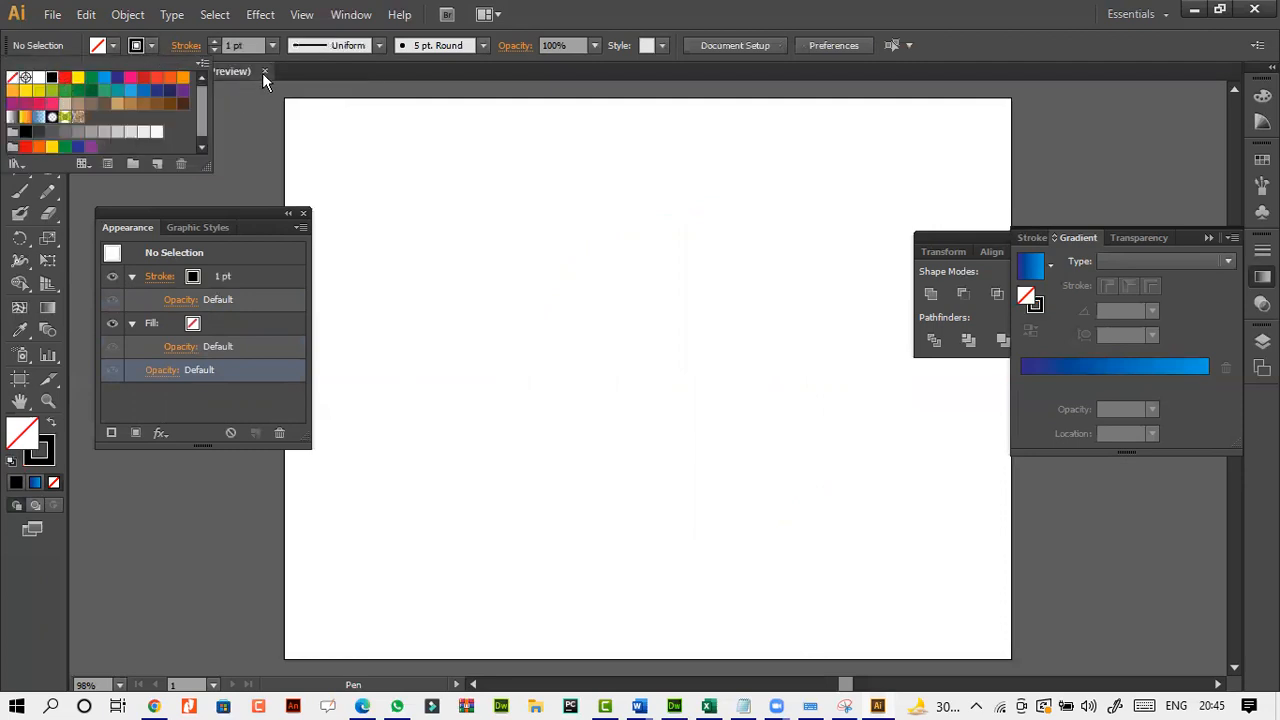
{"action": "left_click", "coordinate": [395, 335]}
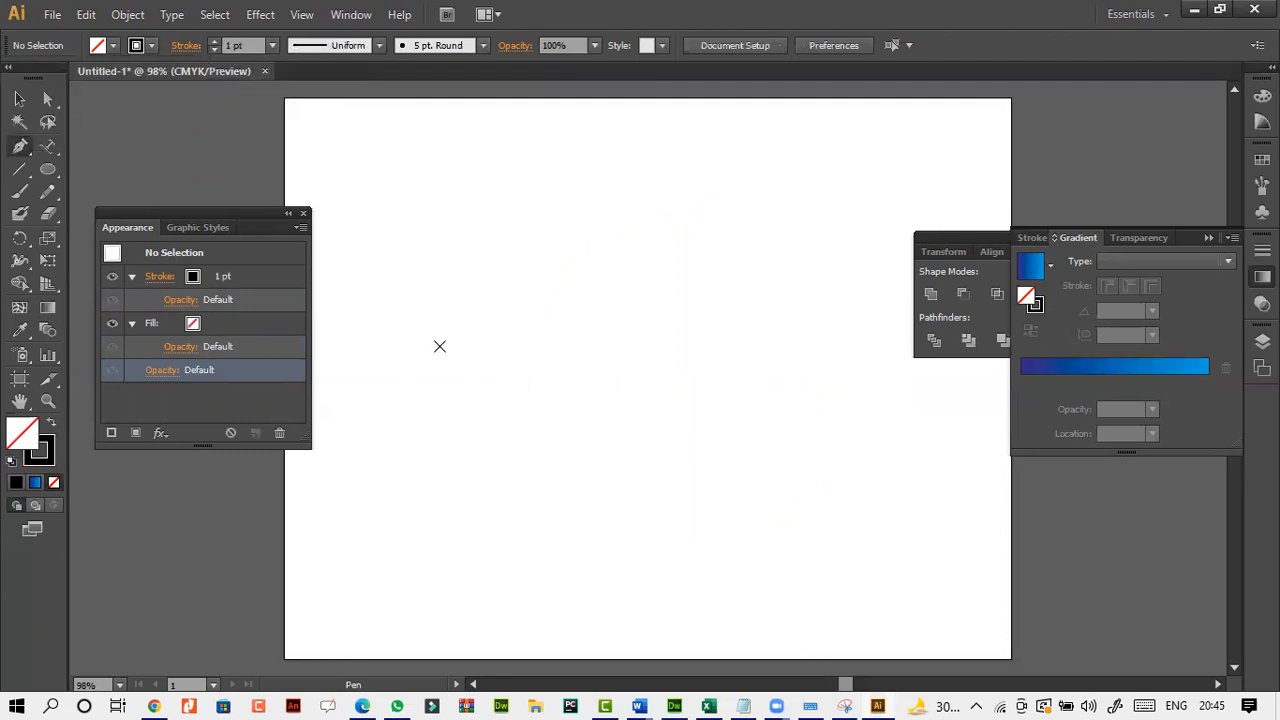
{"action": "left_click_drag", "start_coordinate": [383, 335], "coordinate": [464, 349]}
{"action": "left_click_drag", "start_coordinate": [690, 413], "coordinate": [918, 335]}
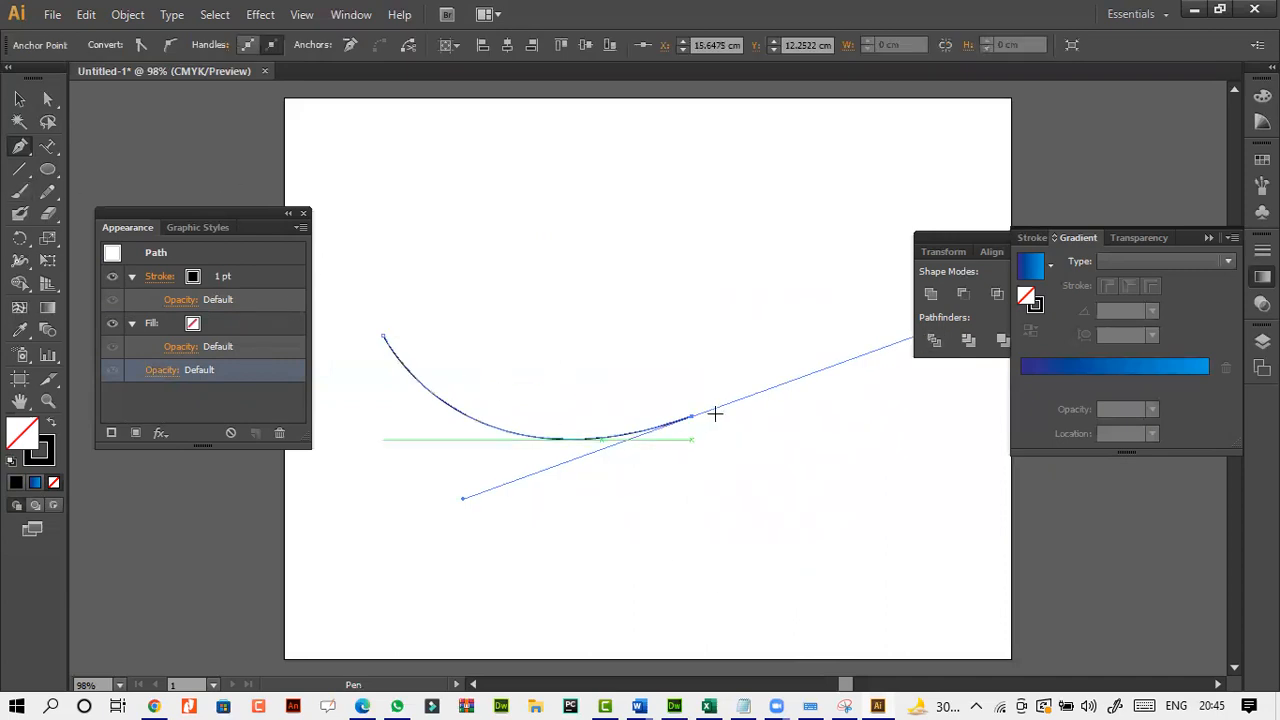
Add 14 pt filler text repeating the letters "CXV" along the curve with the Type on a Path tool.
{"action": "left_click", "coordinate": [47, 145]}
{"action": "left_click", "coordinate": [394, 335]}
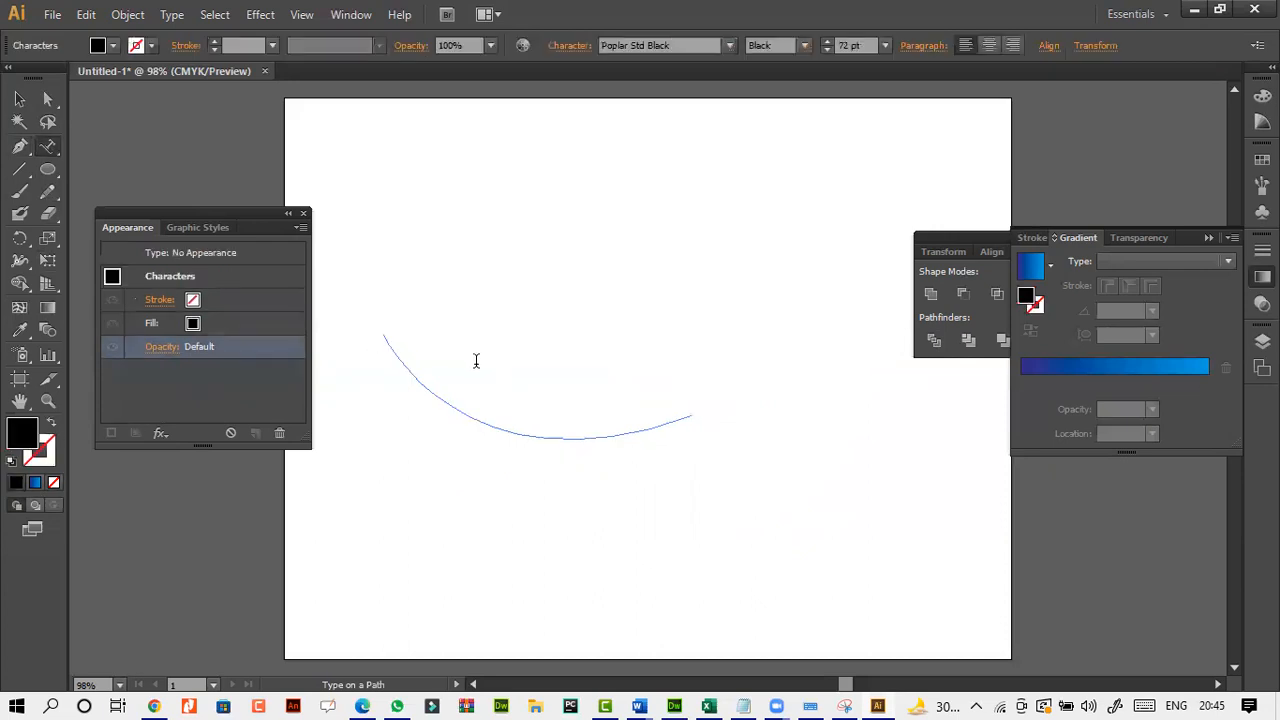
{"action": "left_click", "coordinate": [884, 46]}
{"action": "left_click", "coordinate": [899, 238]}
{"action": "type", "text": "cxvcxvcxvcxvcxvcxvcxvcxvcxvcvcc vxcvc"}
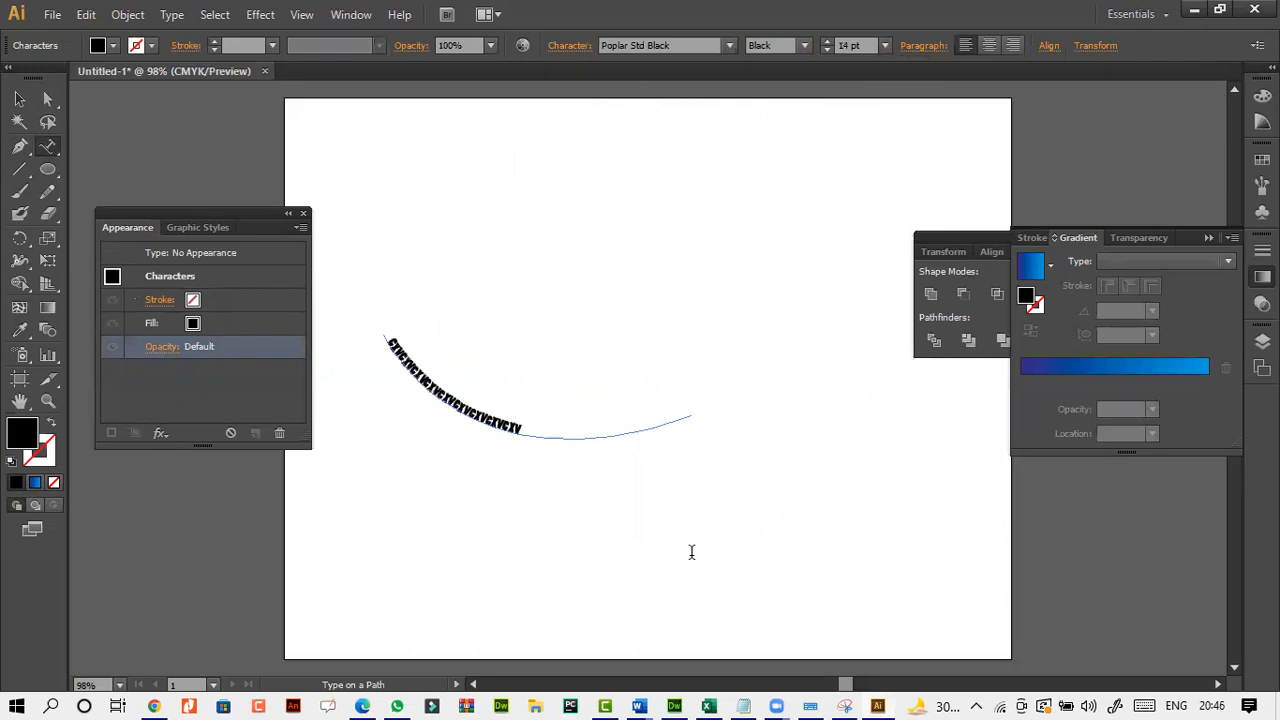
{"action": "type", "text": "v cxvcxvcxvcxvcxvc"}
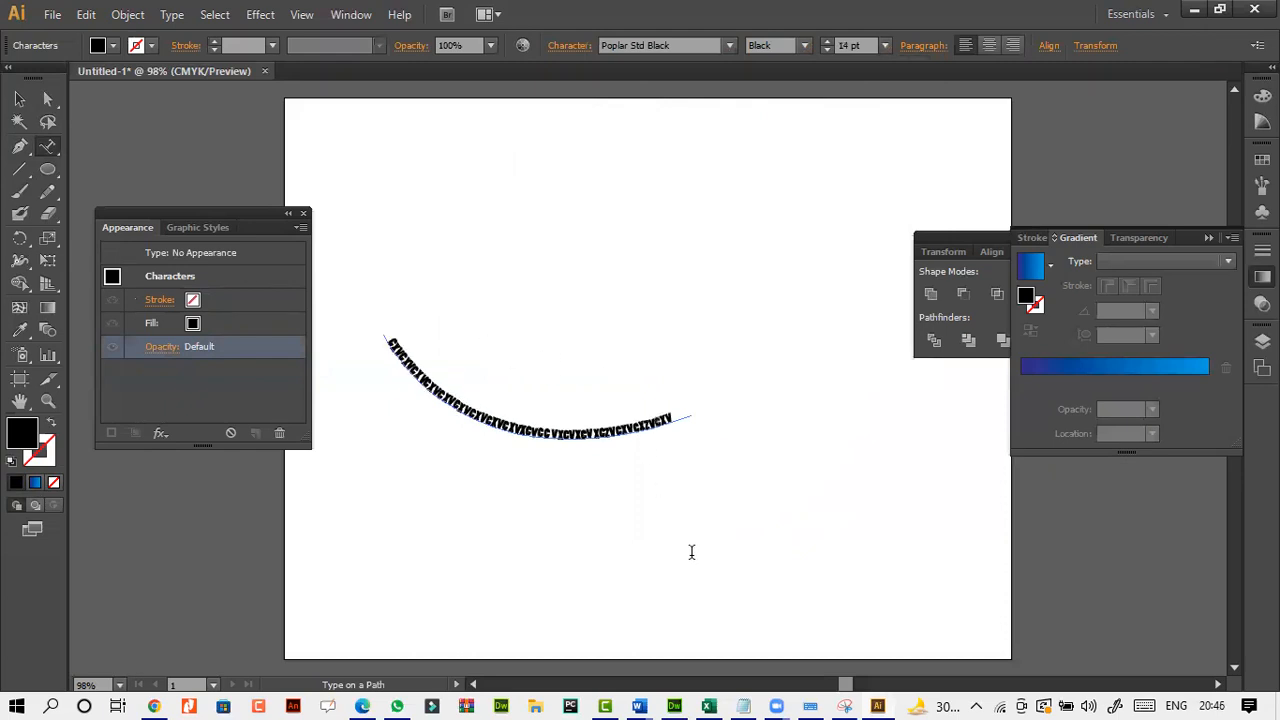
Look over the Pen tool's variants and delete the text on the curve from the artboard.
{"action": "left_click", "coordinate": [18, 102]}
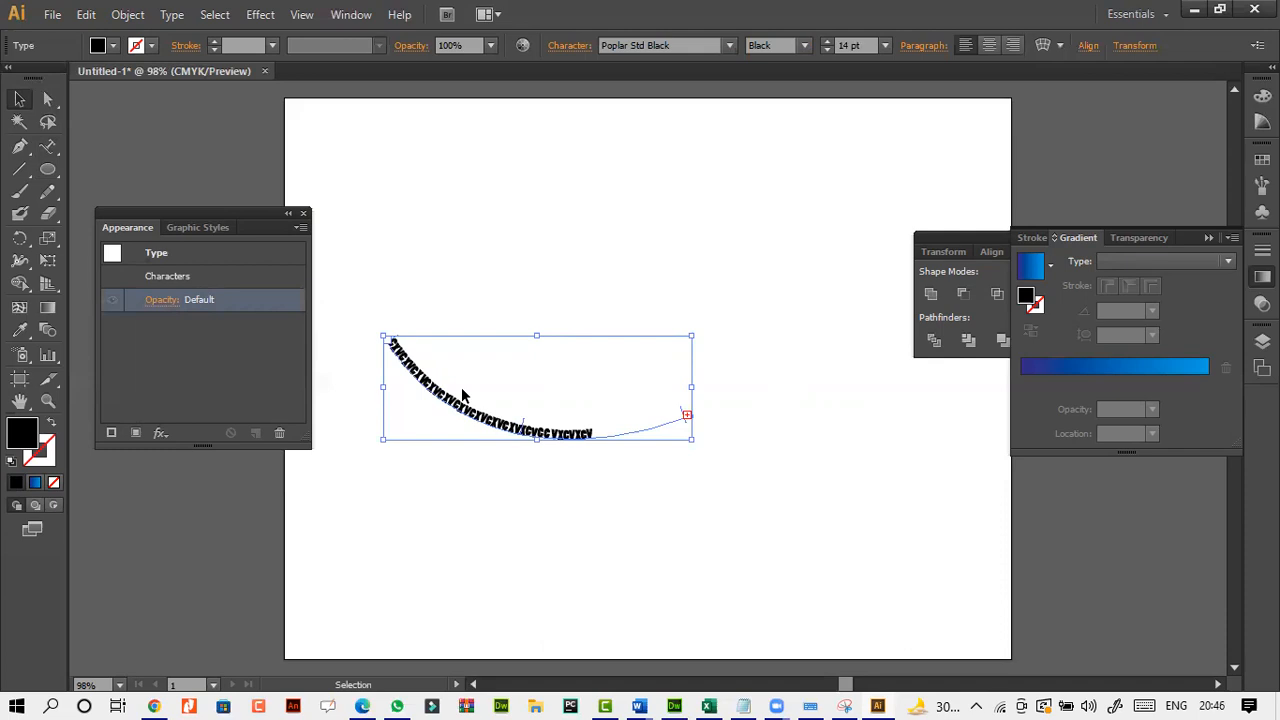
{"action": "left_click", "coordinate": [24, 152]}
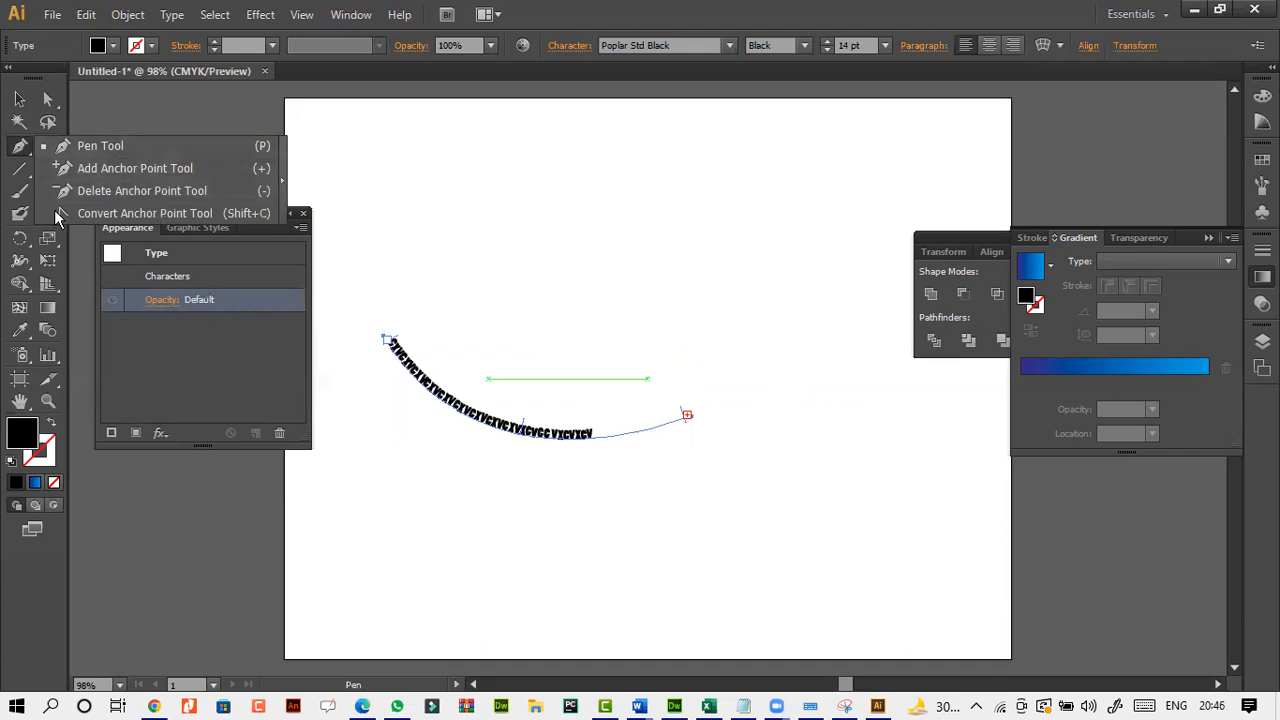
{"action": "left_click", "coordinate": [19, 99]}
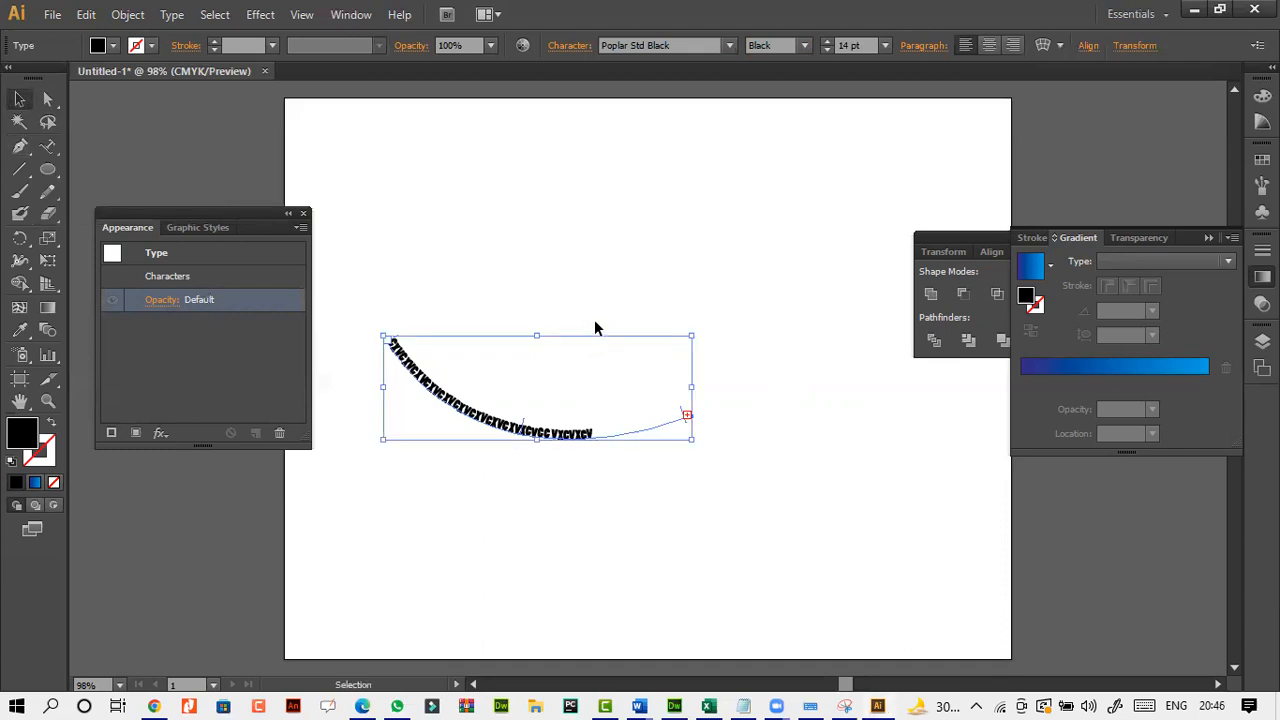
{"action": "key", "text": "Delete"}
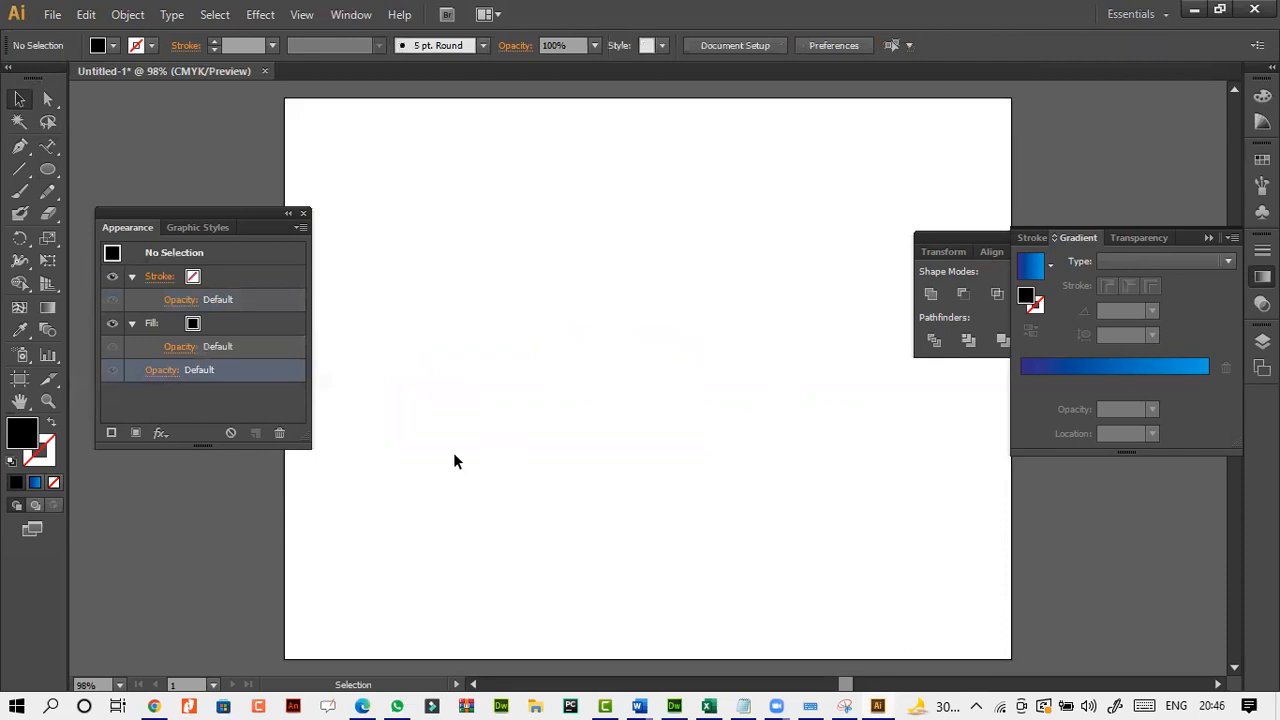